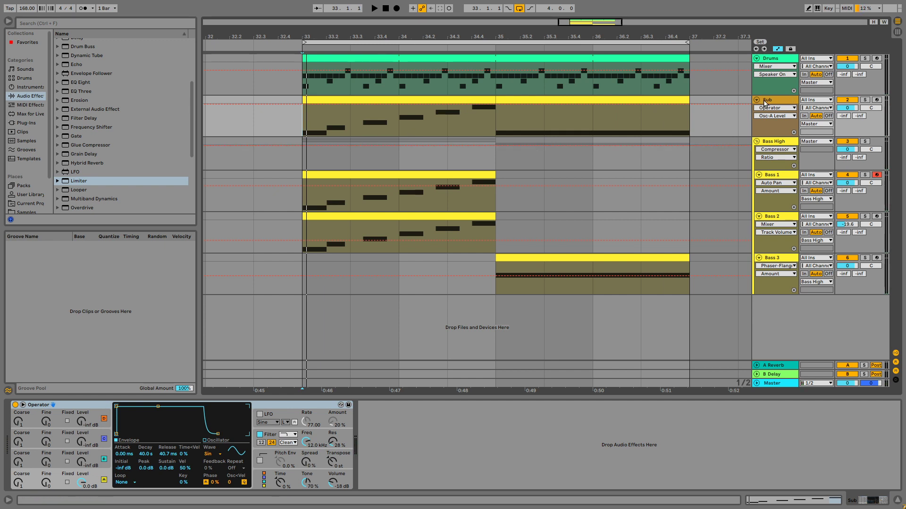
- Inspect the device chains of Bass 1 and Bass 2, and play Bass 2 soloed
{"action": "left_click", "coordinate": [774, 176]}
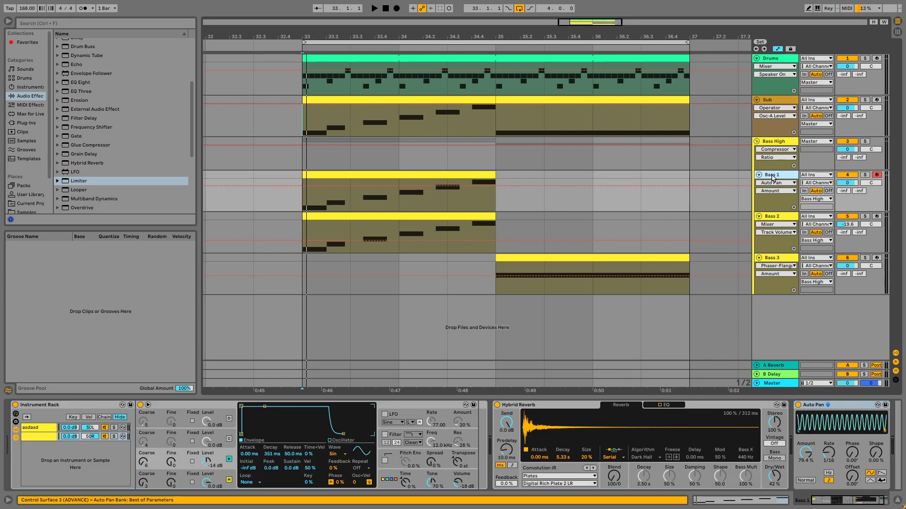
{"action": "left_click", "coordinate": [777, 218]}
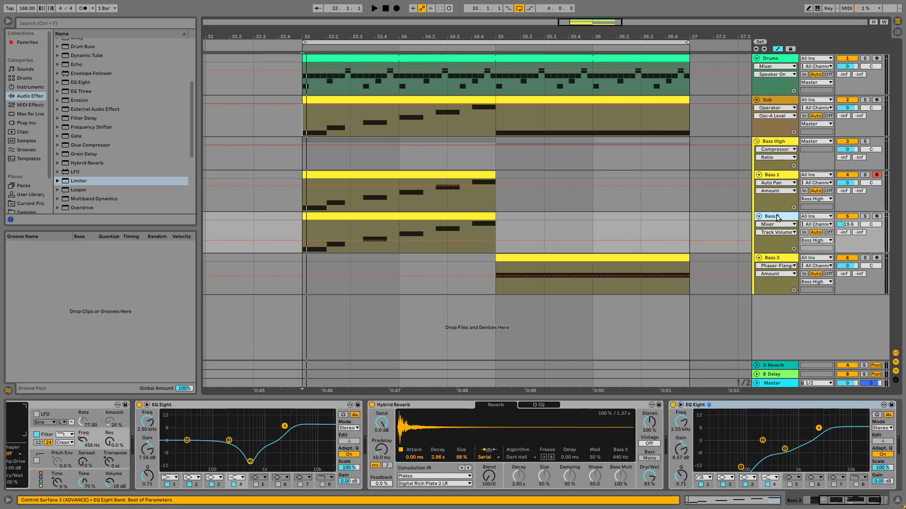
{"action": "left_click", "coordinate": [865, 216]}
{"action": "key", "text": "space"}
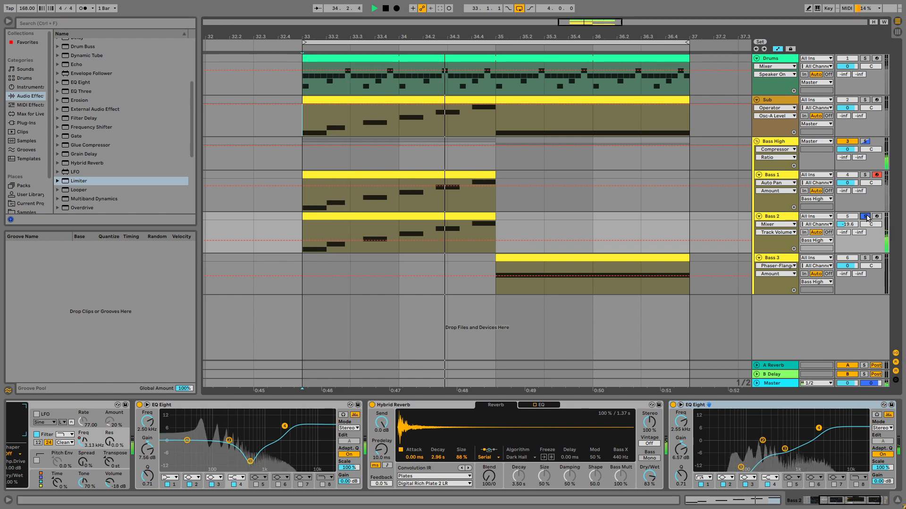
- Solo Bass 3 and play its clip from bar 35, then unsolo it to hear it with all tracks and stop playback
{"action": "left_click", "coordinate": [865, 258]}
{"action": "key", "text": "space"}
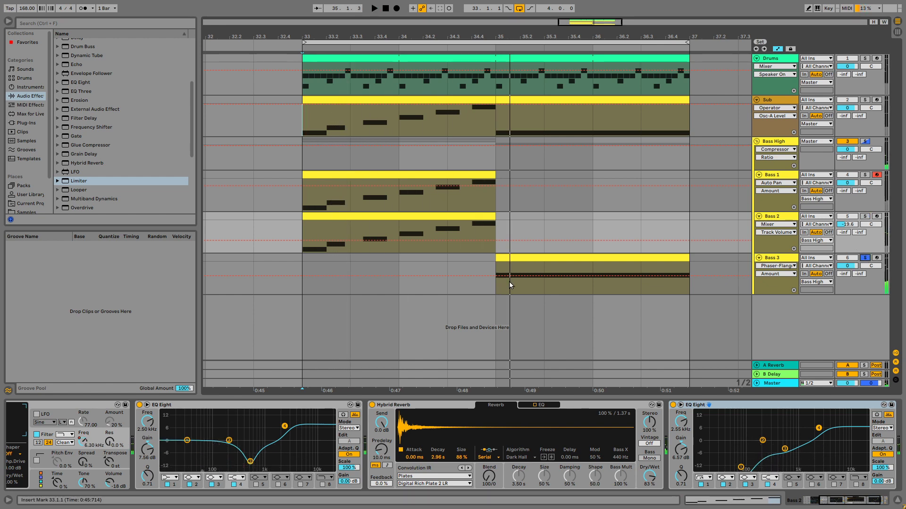
{"action": "left_click", "coordinate": [788, 258]}
{"action": "left_click", "coordinate": [558, 258]}
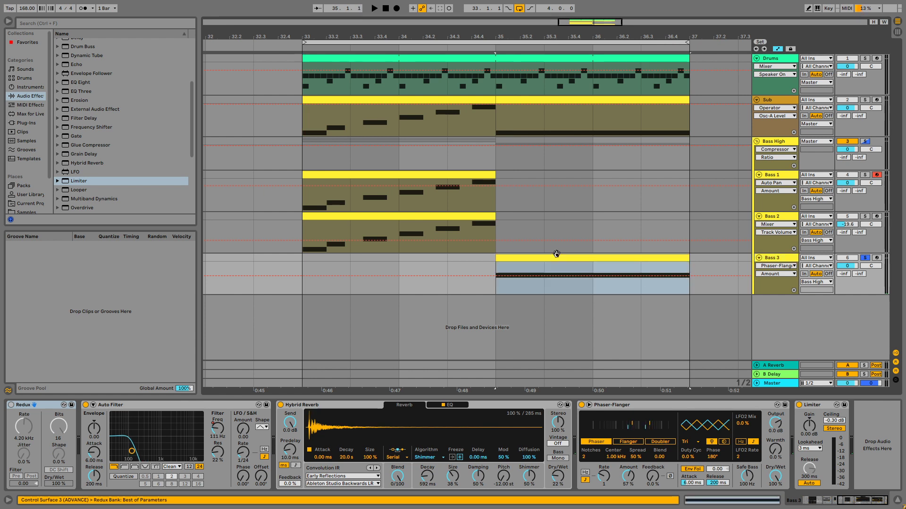
{"action": "key", "text": "space"}
{"action": "left_click", "coordinate": [865, 258]}
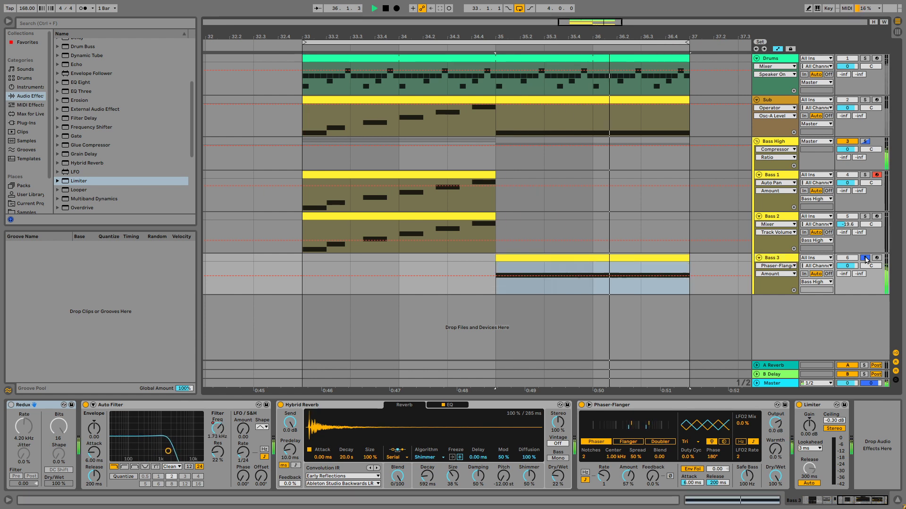
{"action": "key", "text": "space"}
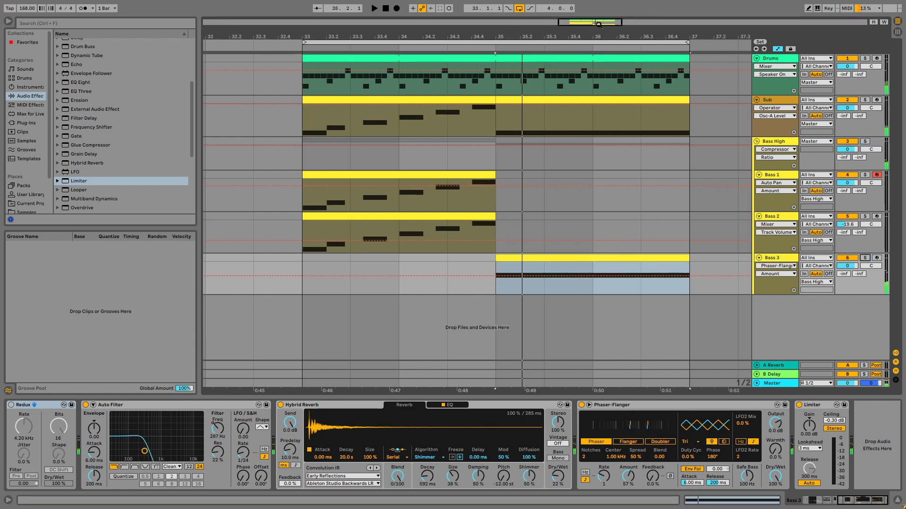
- Duplicate the four-bar section from bar 33 to bar 37 on all tracks so it fills bars 37 to 41
{"action": "left_click_drag", "start_coordinate": [599, 24], "coordinate": [616, 5]}
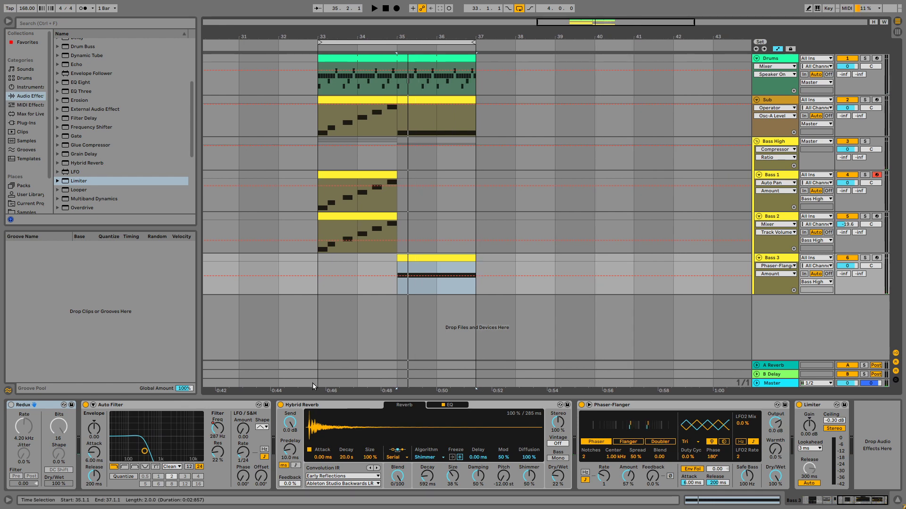
{"action": "left_click_drag", "start_coordinate": [318, 385], "coordinate": [475, 385]}
{"action": "key", "text": "ctrl+d"}
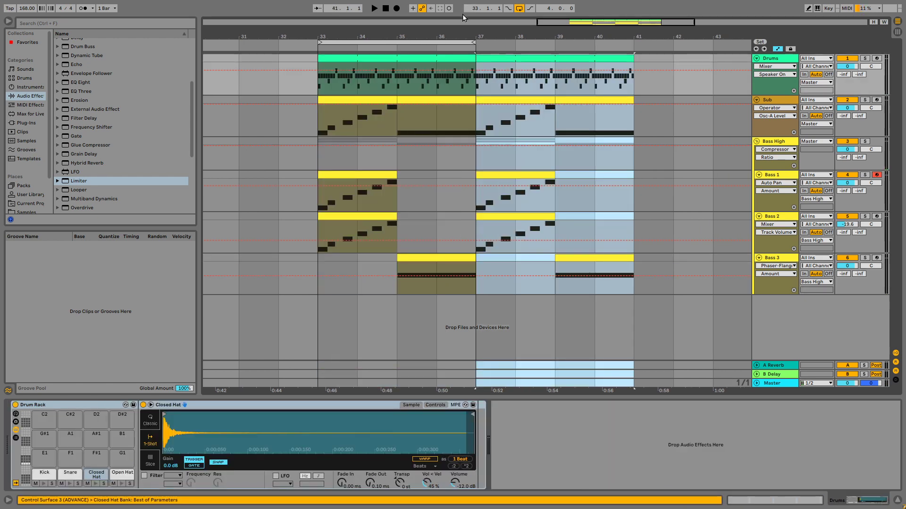
- Compare the Bass 1 and Bass 2 clips with Bass 3, playing Bass 3 soloed from bar 35 before unsoloing it
{"action": "left_click", "coordinate": [442, 177]}
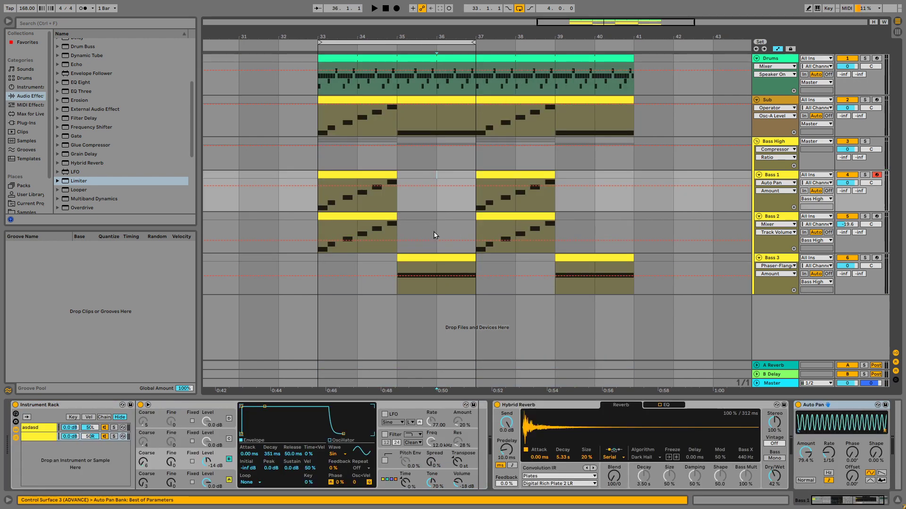
{"action": "left_click", "coordinate": [361, 177]}
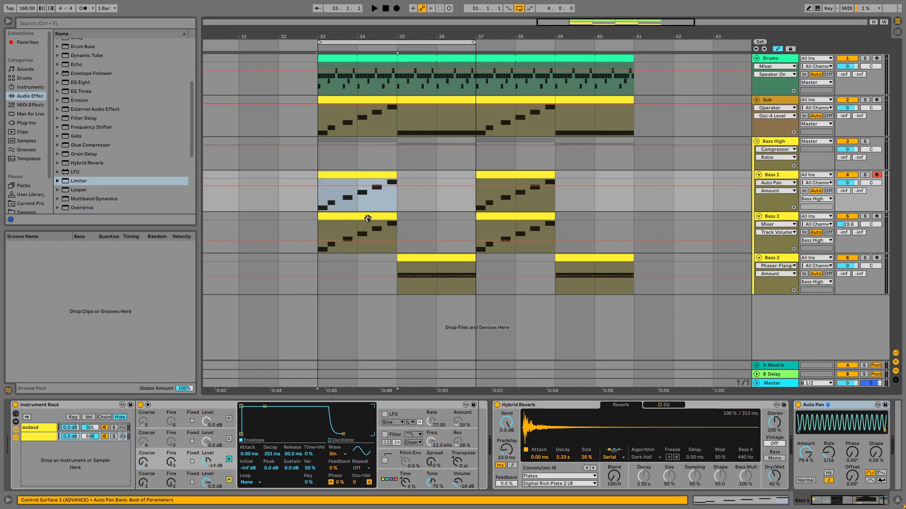
{"action": "left_click", "coordinate": [369, 221], "text": "shift"}
{"action": "left_click", "coordinate": [398, 286]}
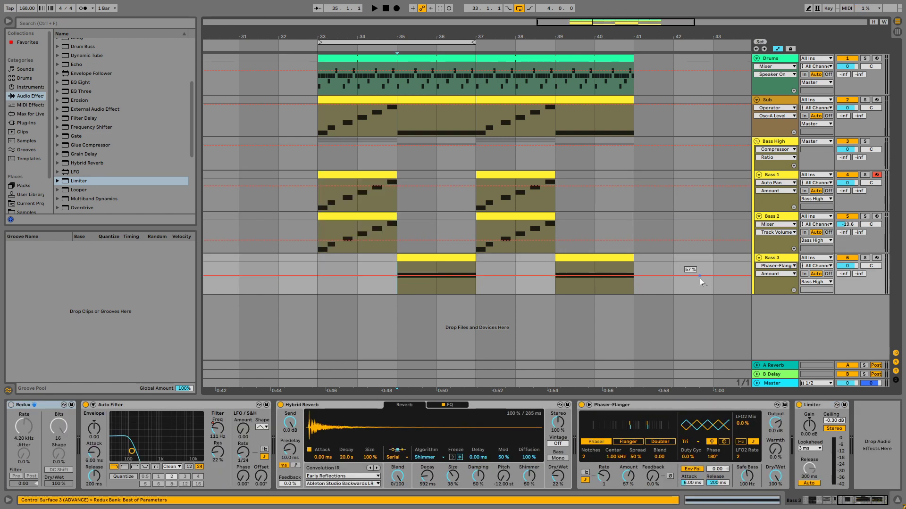
{"action": "left_click", "coordinate": [865, 259]}
{"action": "key", "text": "space"}
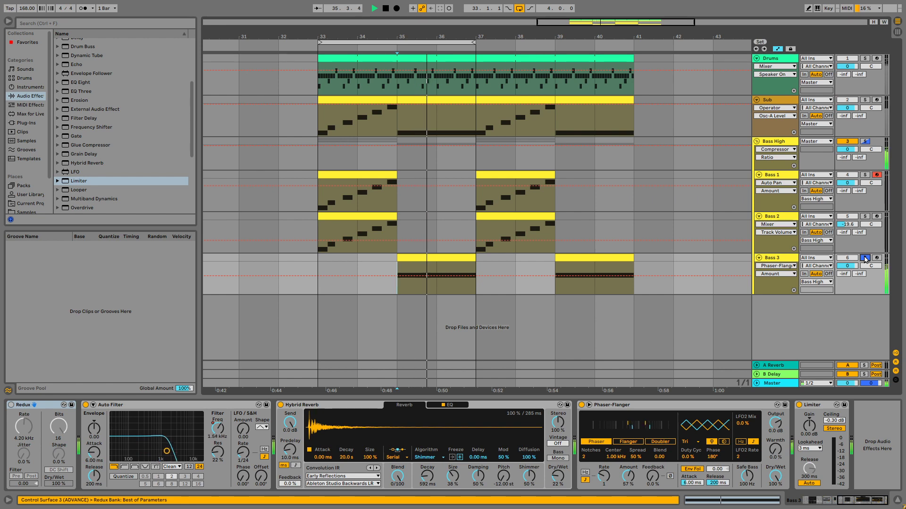
{"action": "left_click", "coordinate": [865, 259]}
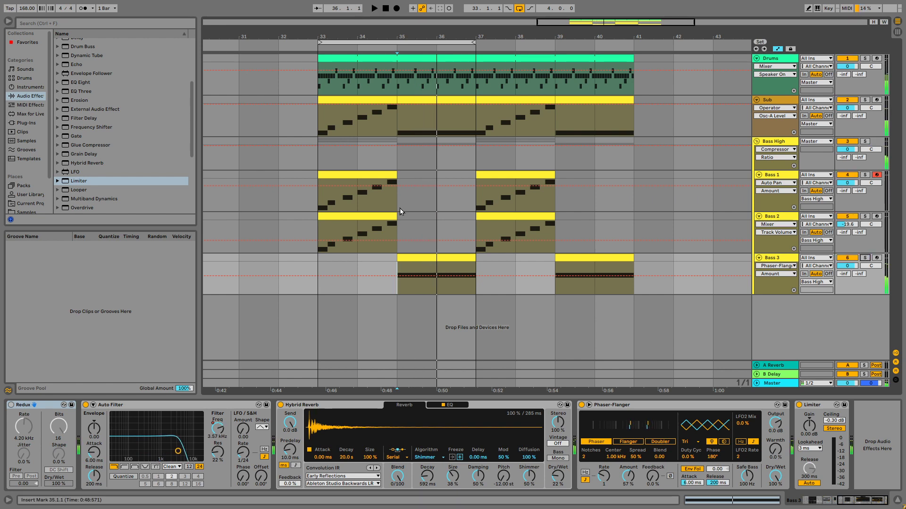
- Play the full arrangement from bar 33 to hear the bass call and response
{"action": "left_click", "coordinate": [314, 204]}
{"action": "key", "text": "space"}
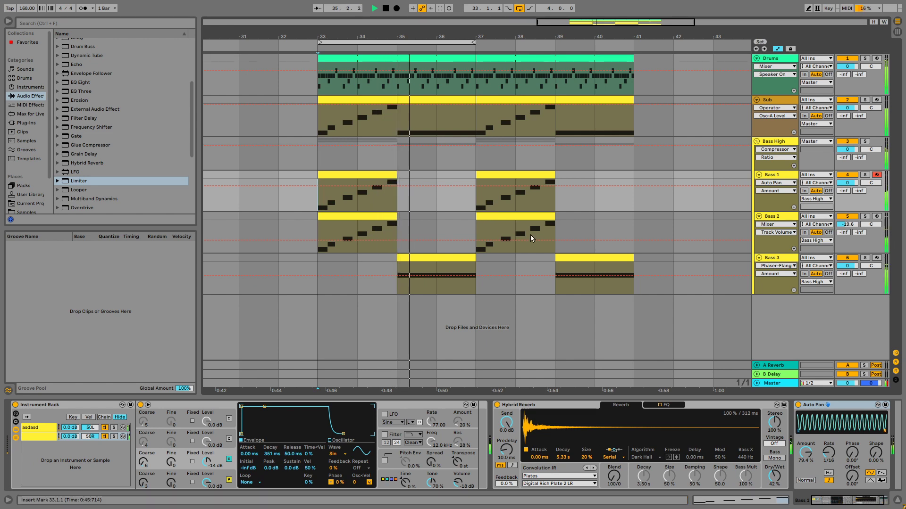
{"action": "key", "text": "space"}
- Open the Bass 1 clip at bar 37 and go through its notes from G0 up to C1, selecting them one by one
{"action": "double_click", "coordinate": [490, 176]}
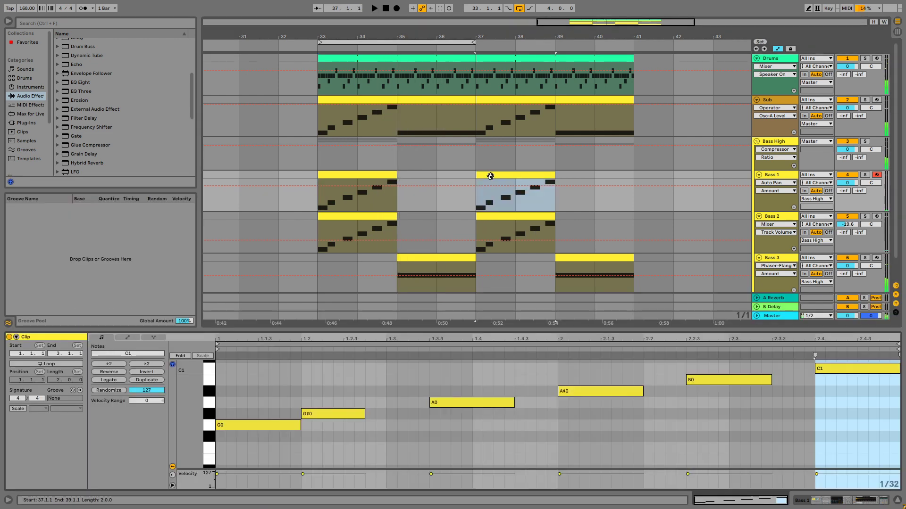
{"action": "left_click", "coordinate": [358, 381]}
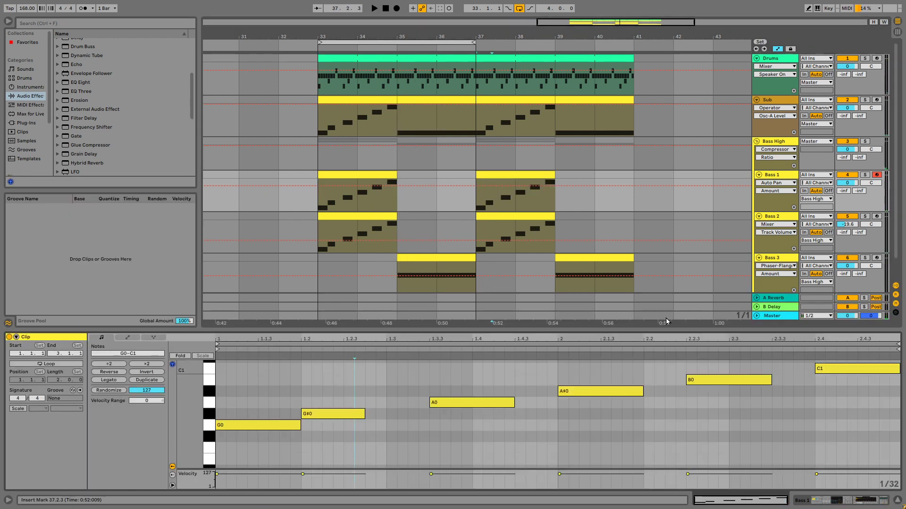
{"action": "left_click_drag", "start_coordinate": [259, 405], "coordinate": [260, 426]}
{"action": "left_click_drag", "start_coordinate": [342, 399], "coordinate": [347, 416]}
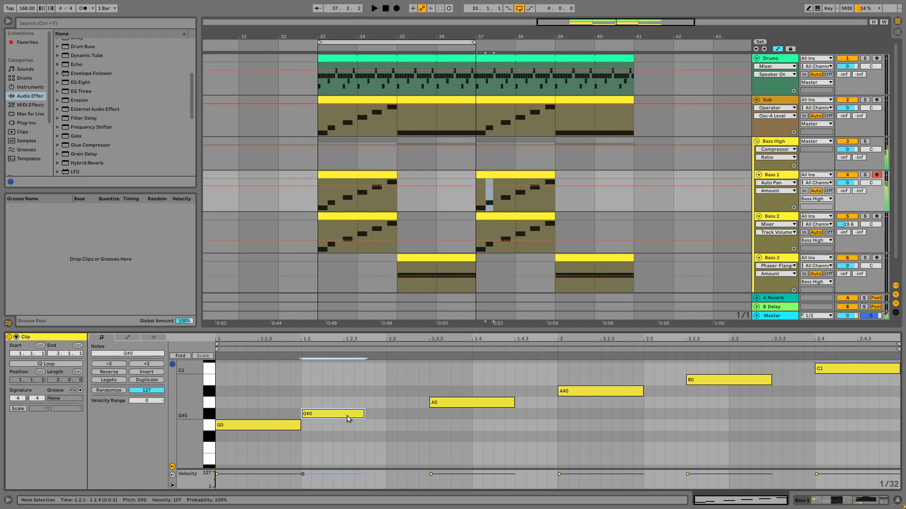
{"action": "left_click_drag", "start_coordinate": [495, 379], "coordinate": [502, 402]}
{"action": "left_click_drag", "start_coordinate": [657, 373], "coordinate": [635, 393]}
{"action": "left_click_drag", "start_coordinate": [706, 363], "coordinate": [729, 380]}
{"action": "left_click_drag", "start_coordinate": [826, 385], "coordinate": [827, 364]}
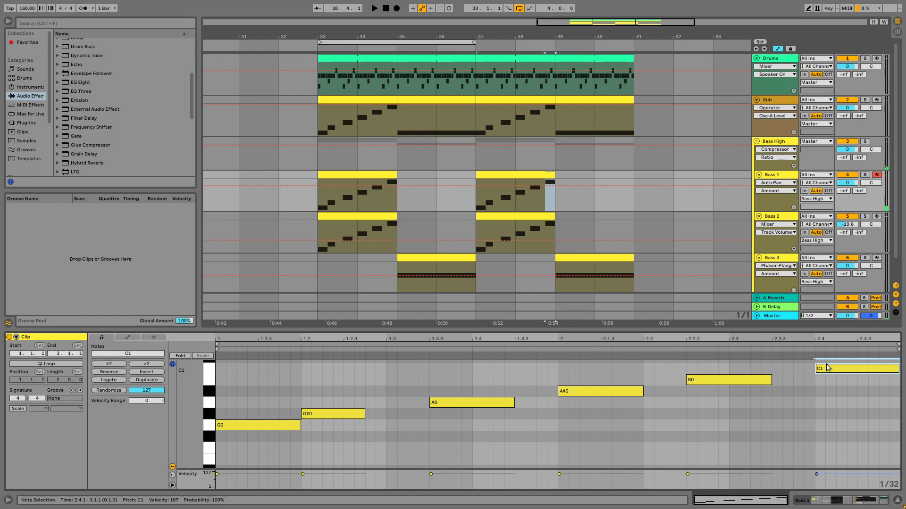
{"action": "left_click", "coordinate": [859, 360]}
{"action": "left_click_drag", "start_coordinate": [283, 405], "coordinate": [285, 427]}
{"action": "left_click_drag", "start_coordinate": [325, 397], "coordinate": [335, 414]}
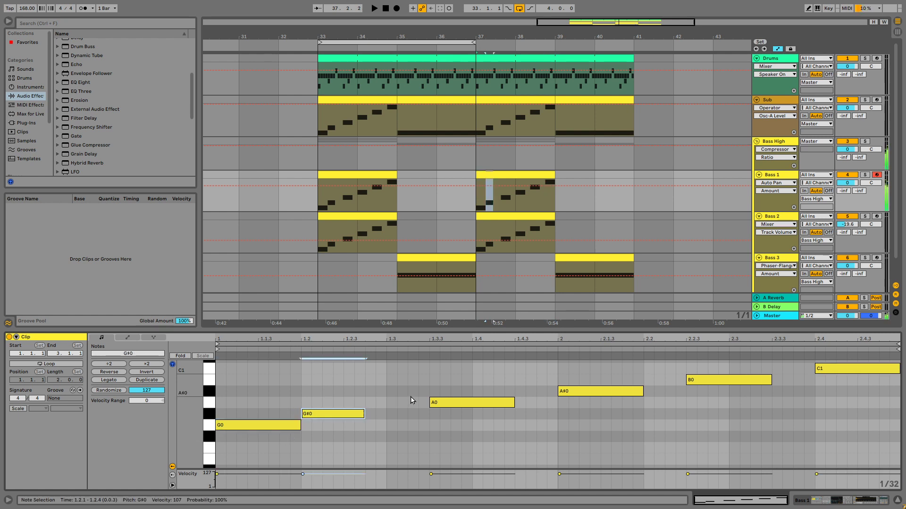
{"action": "left_click_drag", "start_coordinate": [409, 397], "coordinate": [436, 406]}
{"action": "left_click_drag", "start_coordinate": [267, 415], "coordinate": [340, 425]}
{"action": "left_click_drag", "start_coordinate": [431, 385], "coordinate": [446, 403]}
{"action": "left_click_drag", "start_coordinate": [565, 380], "coordinate": [601, 387]}
{"action": "left_click_drag", "start_coordinate": [713, 394], "coordinate": [739, 380]}
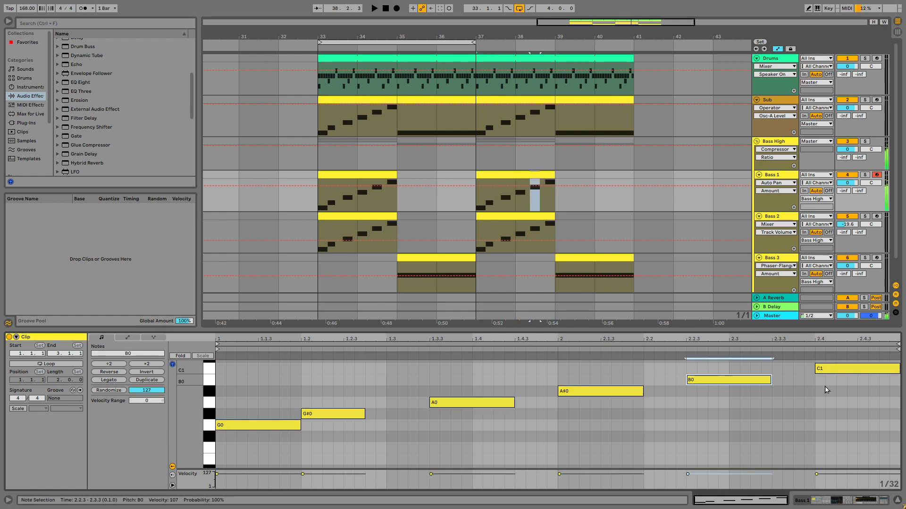
{"action": "left_click", "coordinate": [826, 380]}
{"action": "left_click_drag", "start_coordinate": [825, 382], "coordinate": [829, 370]}
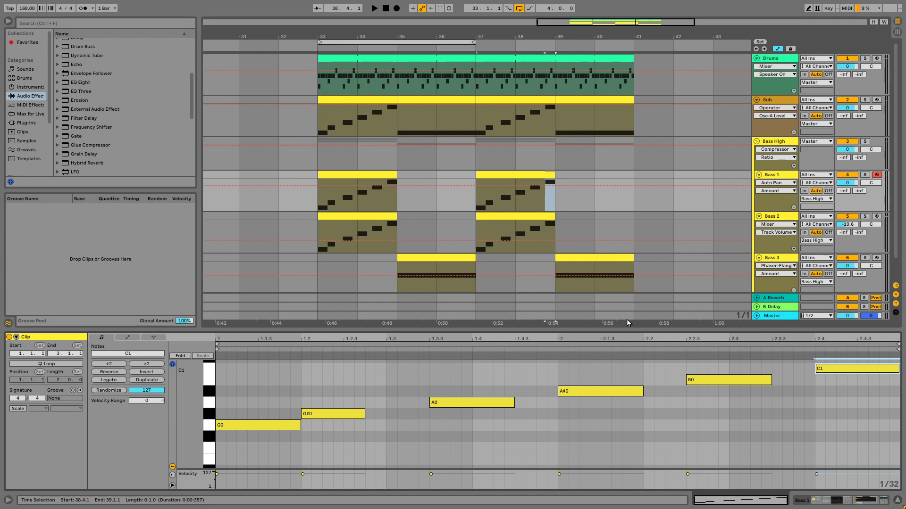
{"action": "left_click", "coordinate": [398, 383]}
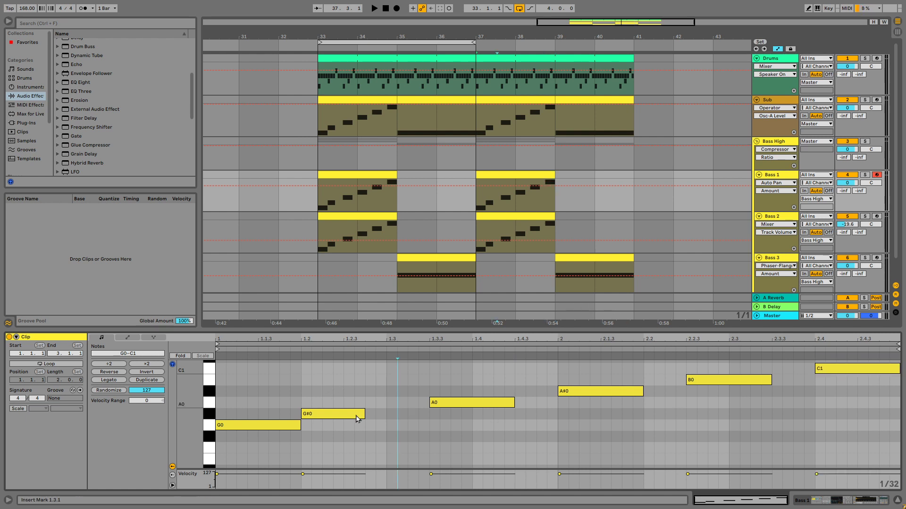
- Fold the note view and invert all notes of the Bass 1 clip at bar 37 into a descending line
{"action": "key", "text": "ctrl+a"}
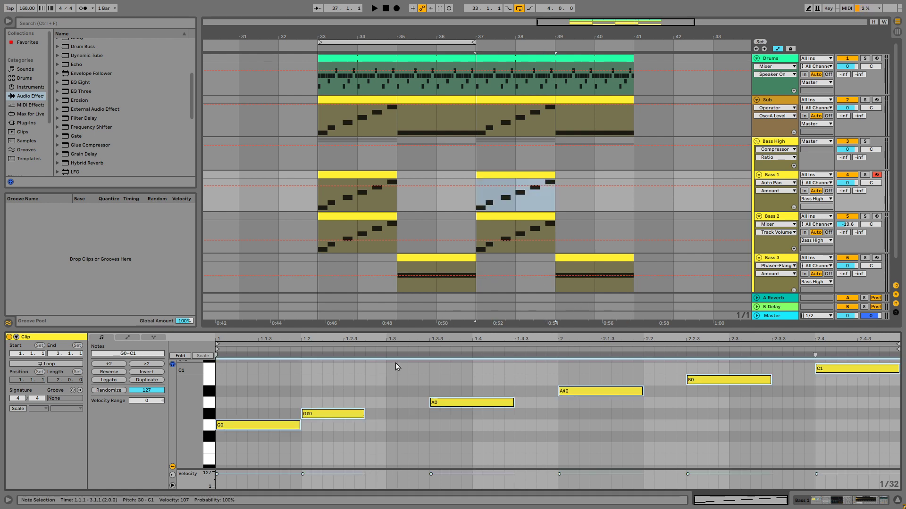
{"action": "left_click", "coordinate": [187, 356]}
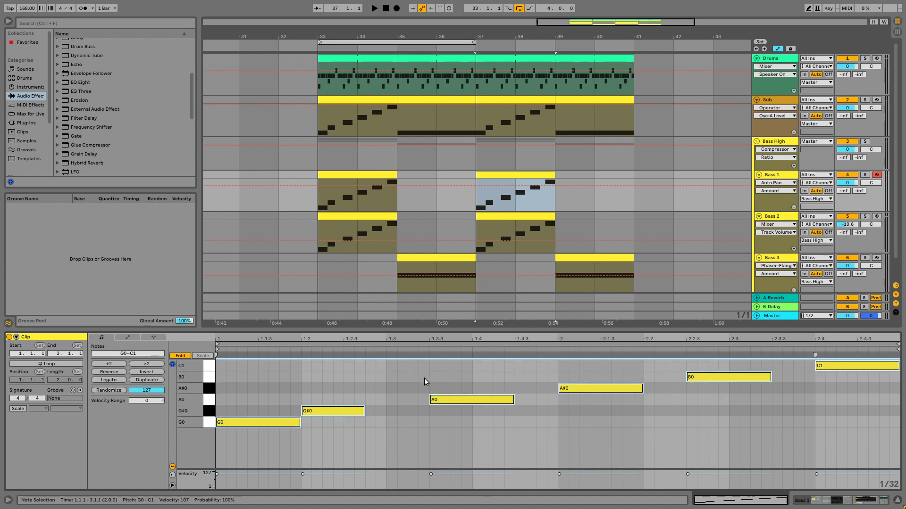
{"action": "left_click", "coordinate": [356, 368]}
{"action": "left_click", "coordinate": [146, 372]}
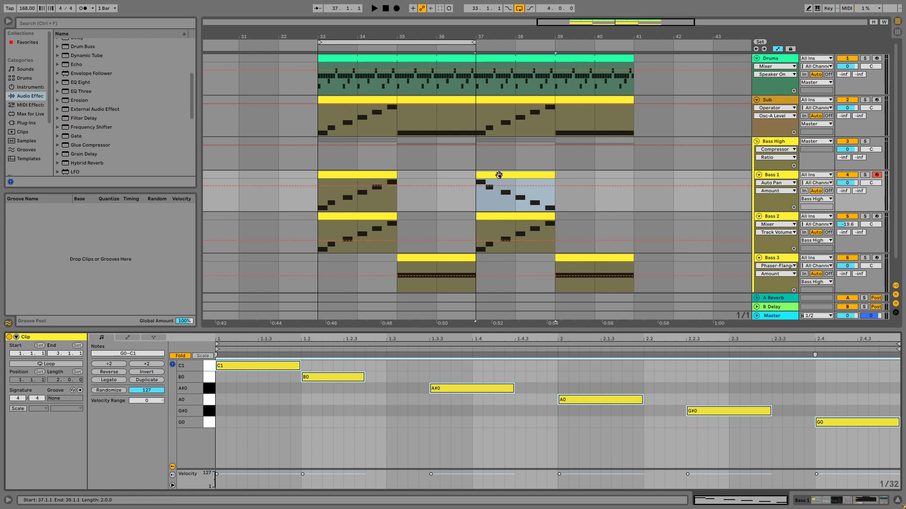
- Copy the inverted Bass 1 clip to the Bass 2 and Sub tracks at bar 37 and play the result from there
{"action": "left_click_drag", "start_coordinate": [494, 174], "coordinate": [515, 121]}
{"action": "key", "text": "space"}
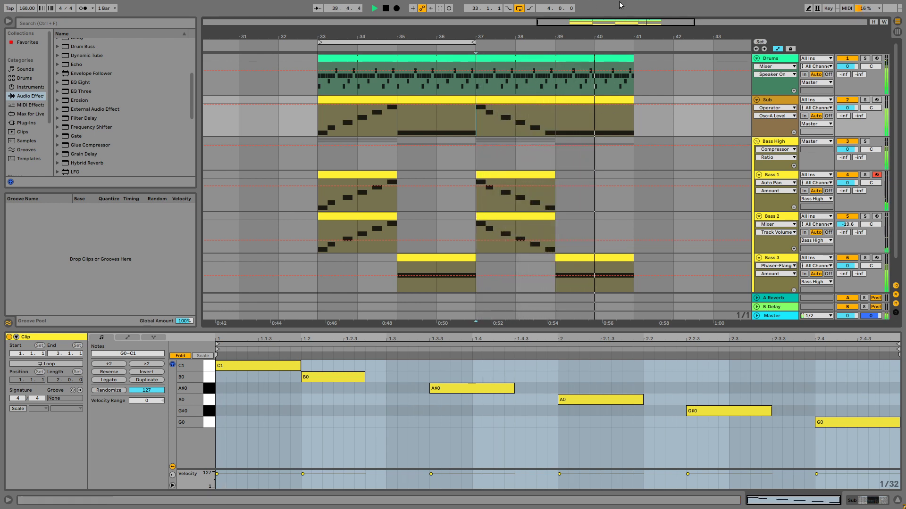
{"action": "key", "text": "space"}
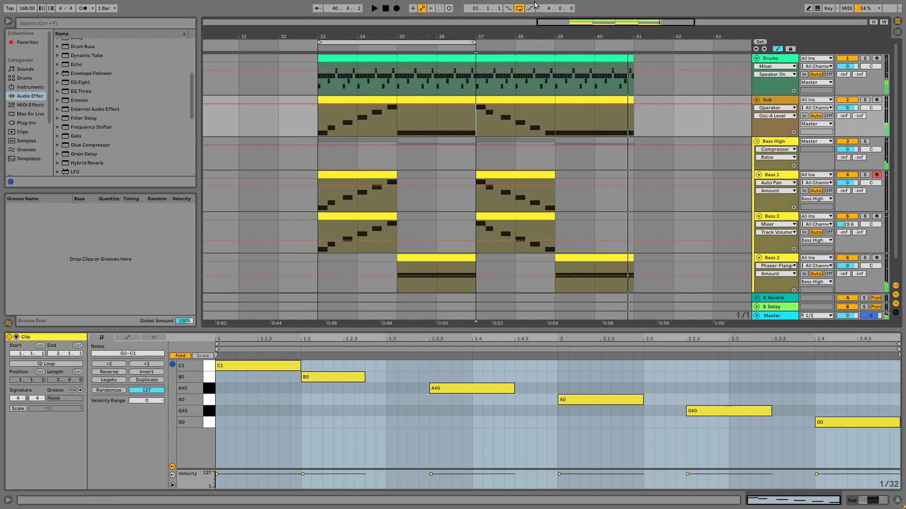
- Move the Sub and Bass 3 clips at bar 39 half a bar to the right so they start at 39.3
{"action": "left_click_drag", "start_coordinate": [625, 21], "coordinate": [626, 39]}
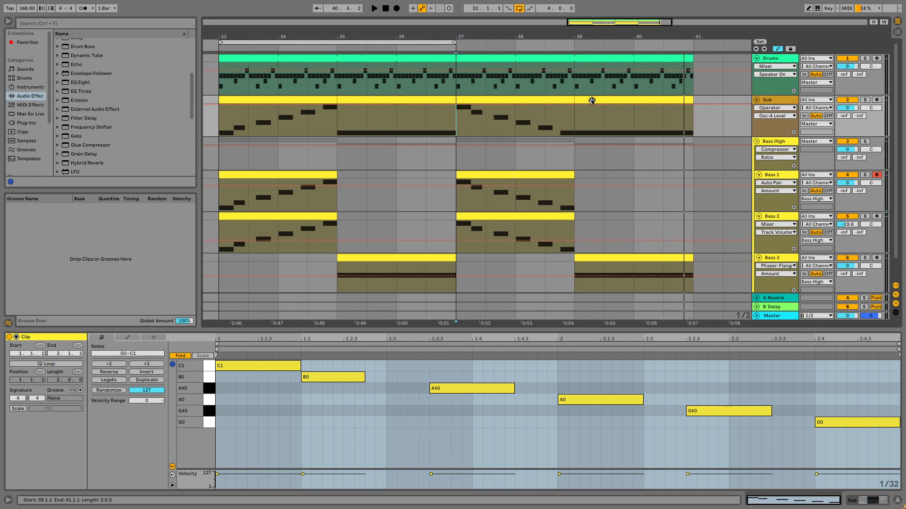
{"action": "left_click", "coordinate": [592, 99]}
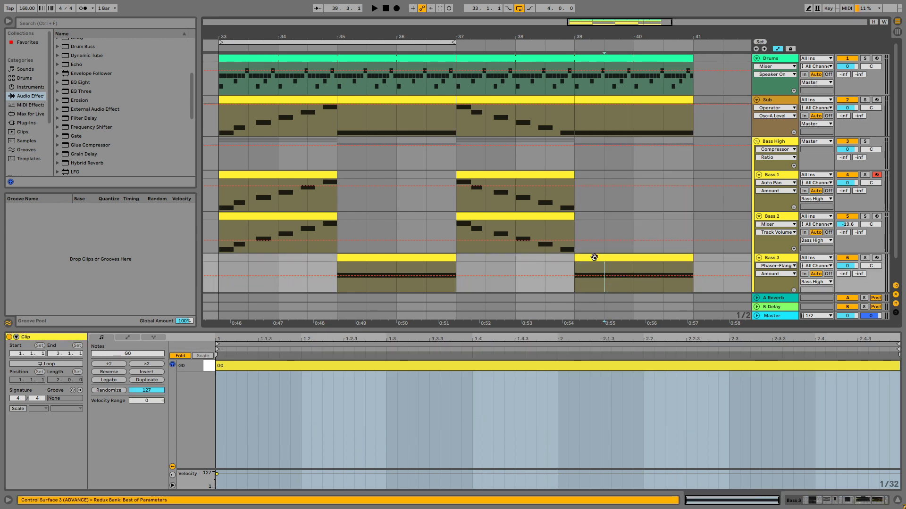
{"action": "left_click", "coordinate": [594, 261]}
{"action": "left_click", "coordinate": [597, 100], "text": "shift"}
{"action": "left_click_drag", "start_coordinate": [590, 98], "coordinate": [619, 108]}
{"action": "mouse_move", "coordinate": [640, 22]}
{"action": "left_mouse_down"}
{"action": "mouse_move", "coordinate": [639, 52]}
{"action": "mouse_move", "coordinate": [639, 24]}
{"action": "left_mouse_up"}
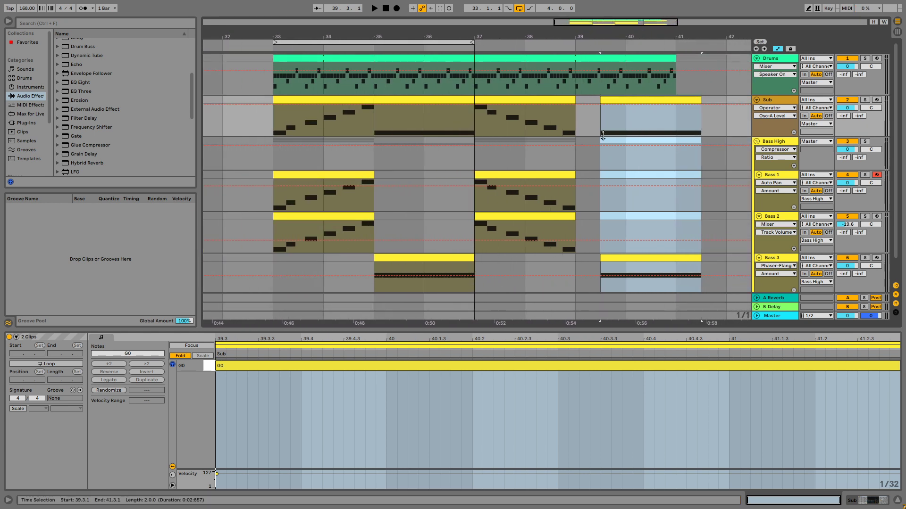
- Consolidate the Sub track from 37.1 to 39.3 into a single clip that fills the gap before the sustained note
{"action": "left_click", "coordinate": [601, 127]}
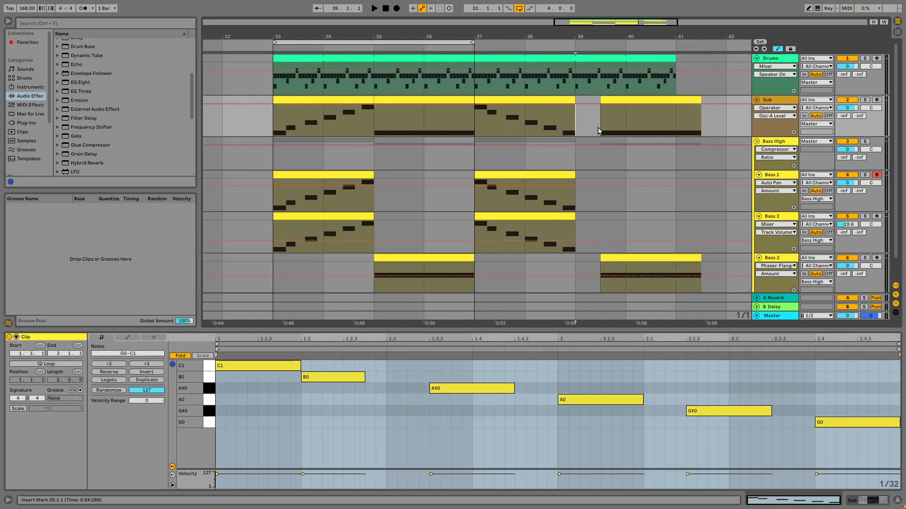
{"action": "left_click", "coordinate": [597, 117], "text": "shift"}
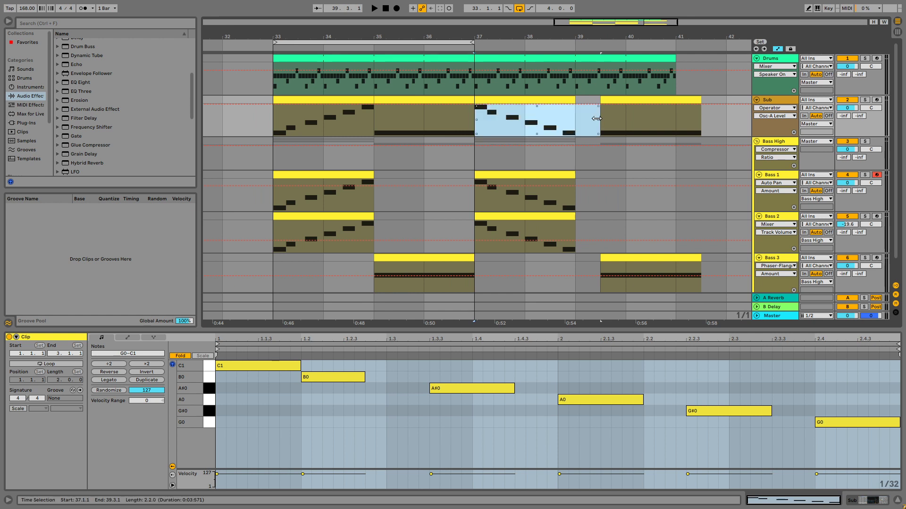
{"action": "key", "text": "ctrl+j"}
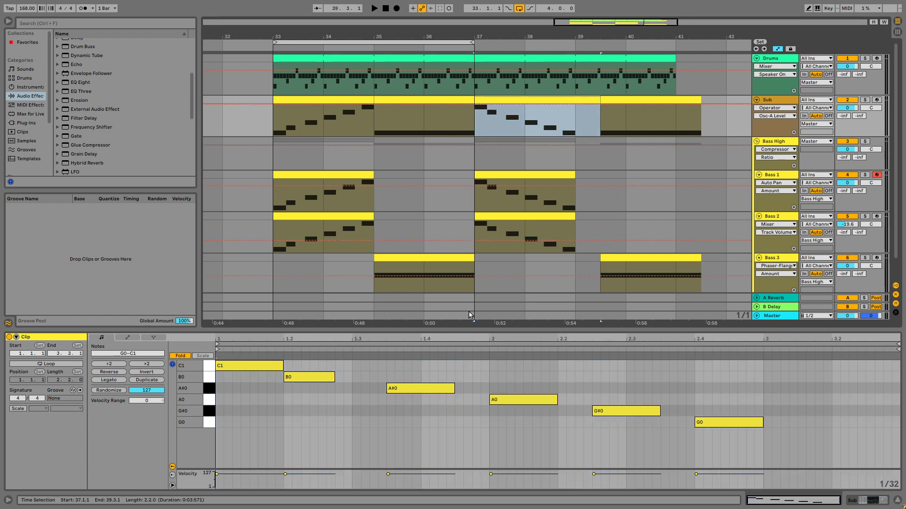
{"action": "left_click", "coordinate": [477, 234]}
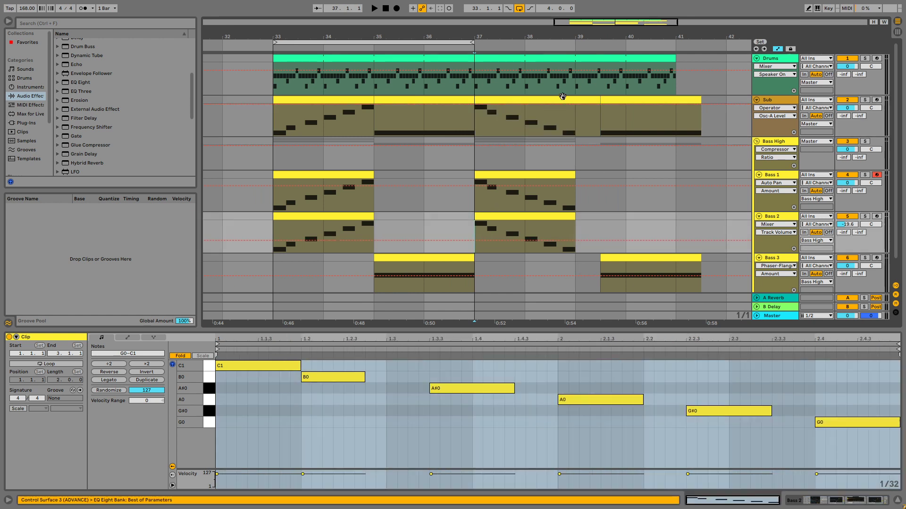
- Copy the consolidated Sub clip at bar 37 to the Bass 1 track and audition Bass 1 soloed
{"action": "left_click", "coordinate": [538, 103]}
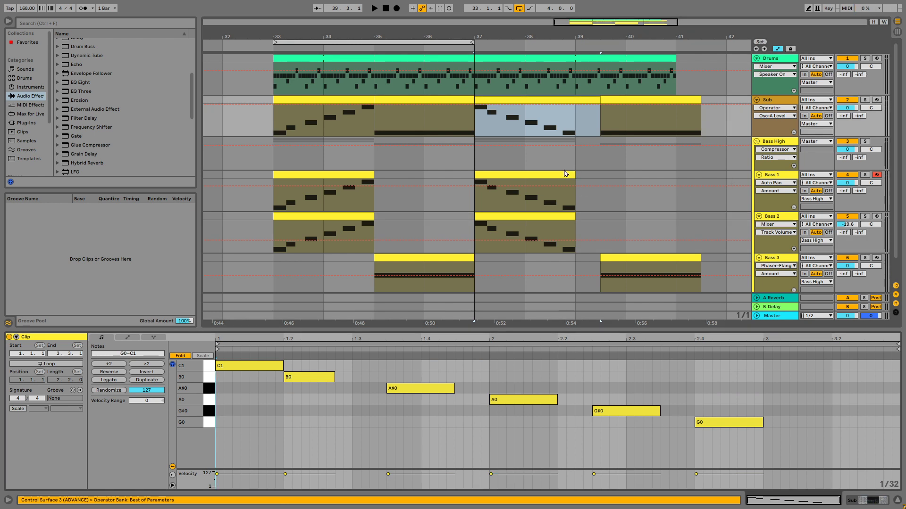
{"action": "left_click_drag", "start_coordinate": [558, 98], "coordinate": [556, 178]}
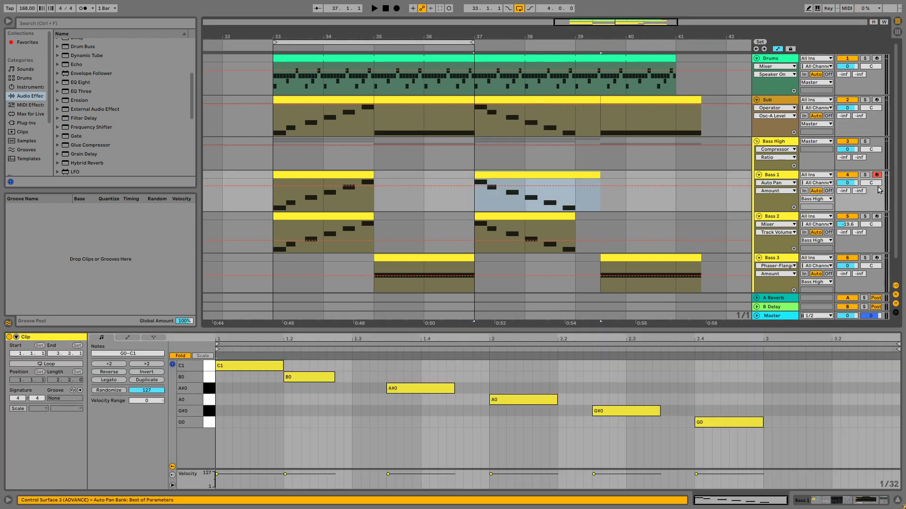
{"action": "left_click", "coordinate": [866, 175]}
{"action": "key", "text": "space"}
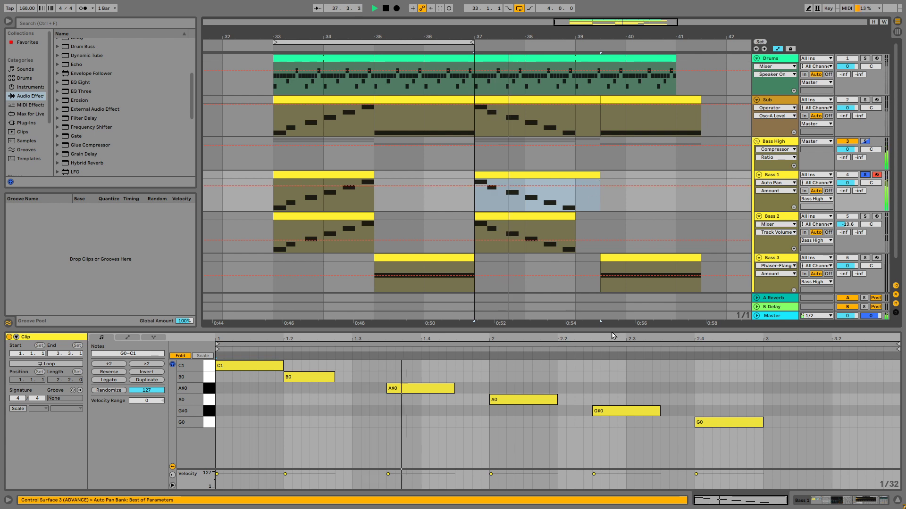
{"action": "left_click", "coordinate": [734, 454]}
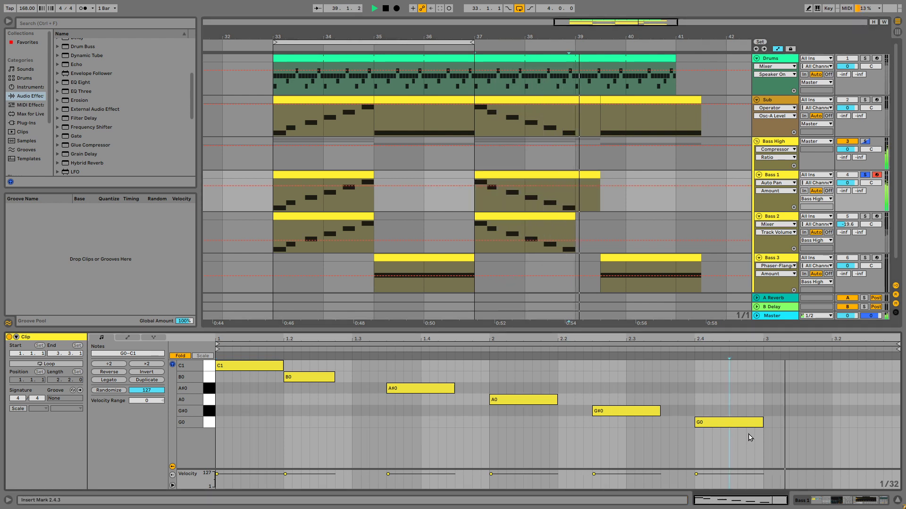
{"action": "key", "text": "space"}
{"action": "left_click_drag", "start_coordinate": [733, 424], "coordinate": [829, 438]}
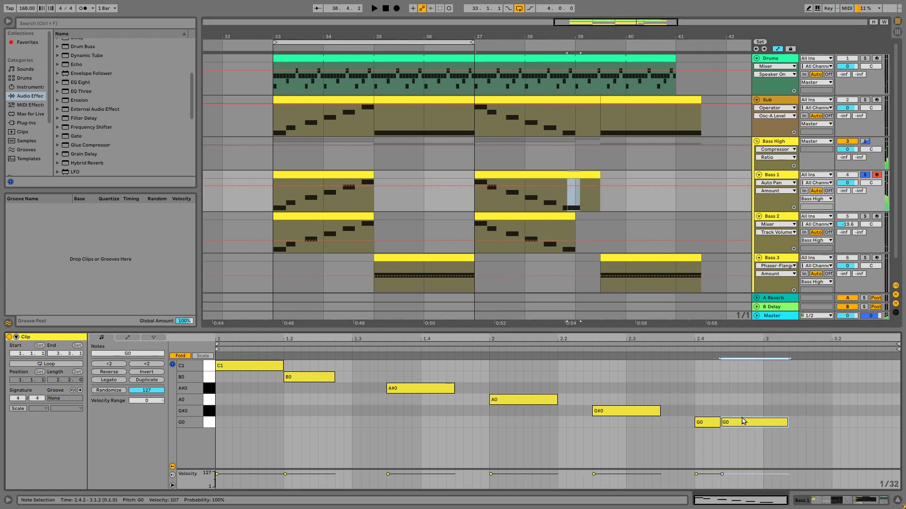
{"action": "left_click_drag", "start_coordinate": [743, 420], "coordinate": [813, 445]}
{"action": "key", "text": "ctrl+z"}
{"action": "key", "text": "ctrl+z"}
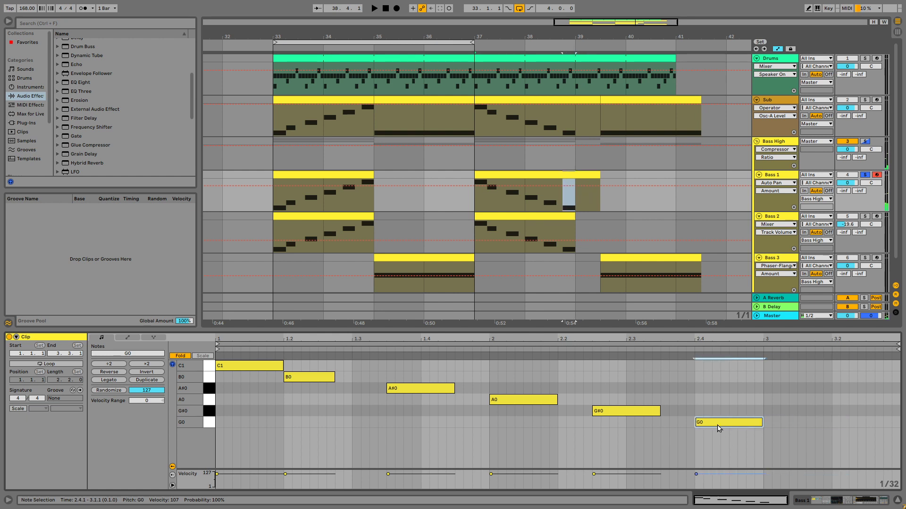
- Duplicate the last G0 note to 3.1.3, unfold the note view and lower the copy to F#0
{"action": "left_click_drag", "start_coordinate": [719, 427], "coordinate": [809, 446]}
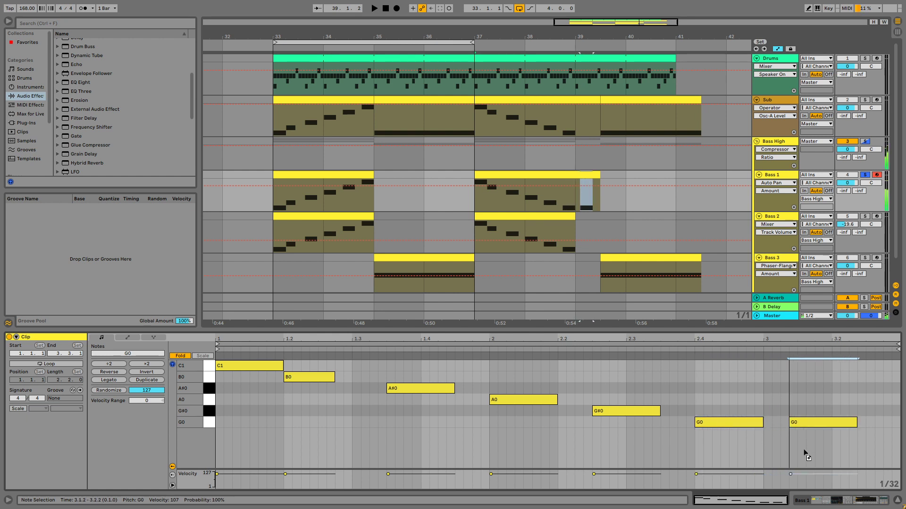
{"action": "left_click", "coordinate": [188, 356]}
{"action": "key", "text": "Right"}
{"action": "key", "text": "Right"}
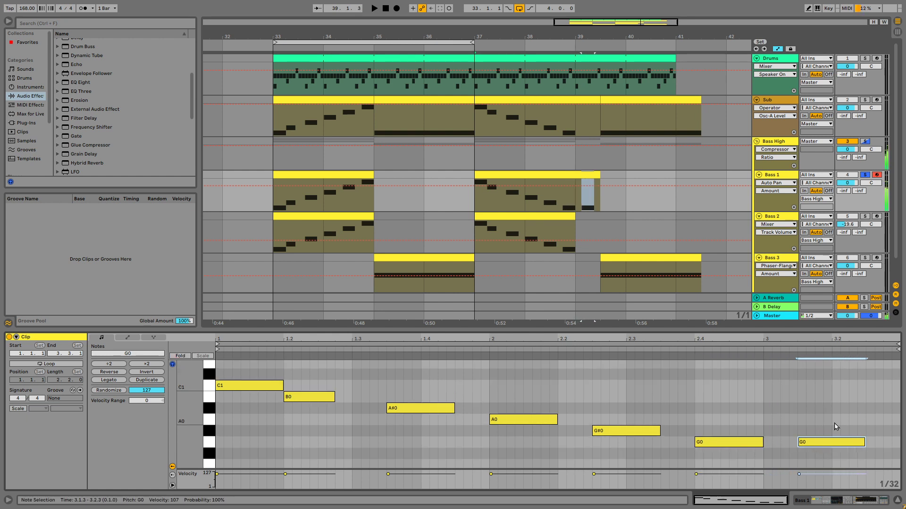
{"action": "key", "text": "Left"}
{"action": "key", "text": "Down"}
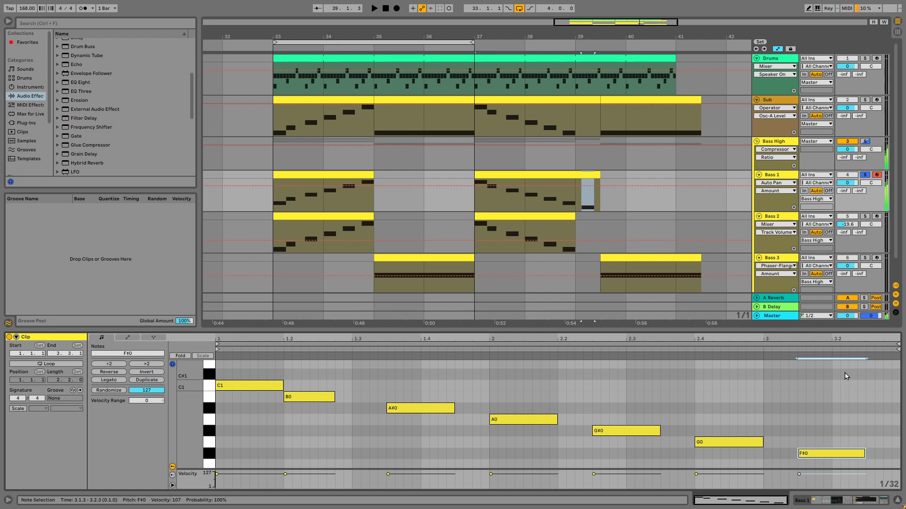
- Try transposing all notes of the Bass 1 clip at bar 37 up one semitone and audition the line
{"action": "key", "text": "ctrl+a"}
{"action": "key", "text": "Up"}
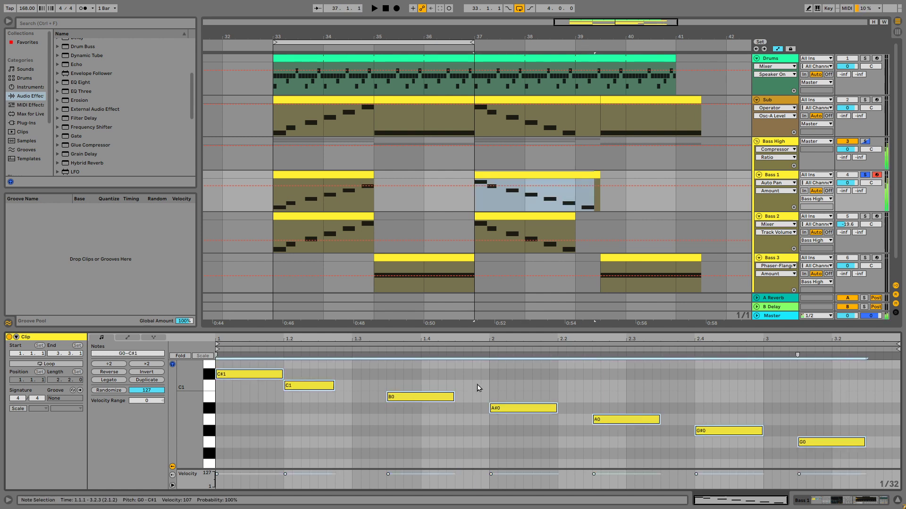
{"action": "key", "text": "space"}
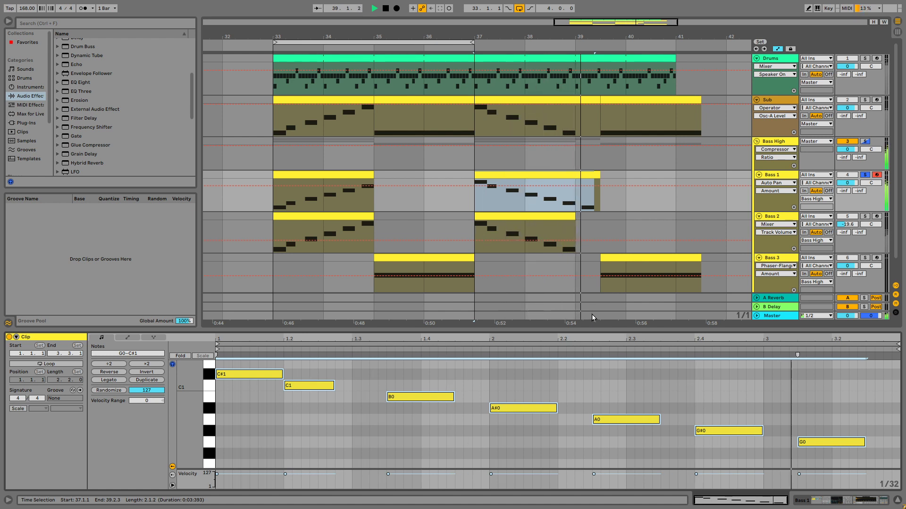
{"action": "key", "text": "space"}
{"action": "key", "text": "Down"}
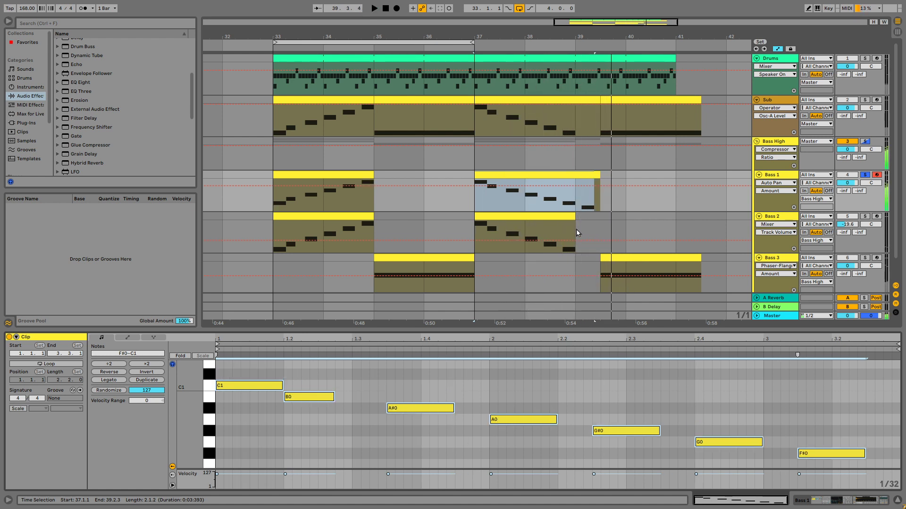
- Copy the seven-note Bass 1 phrase at bar 37 to the Bass 2 and Sub tracks and unsolo Bass 1
{"action": "left_click_drag", "start_coordinate": [518, 181], "coordinate": [519, 142], "text": "ctrl"}
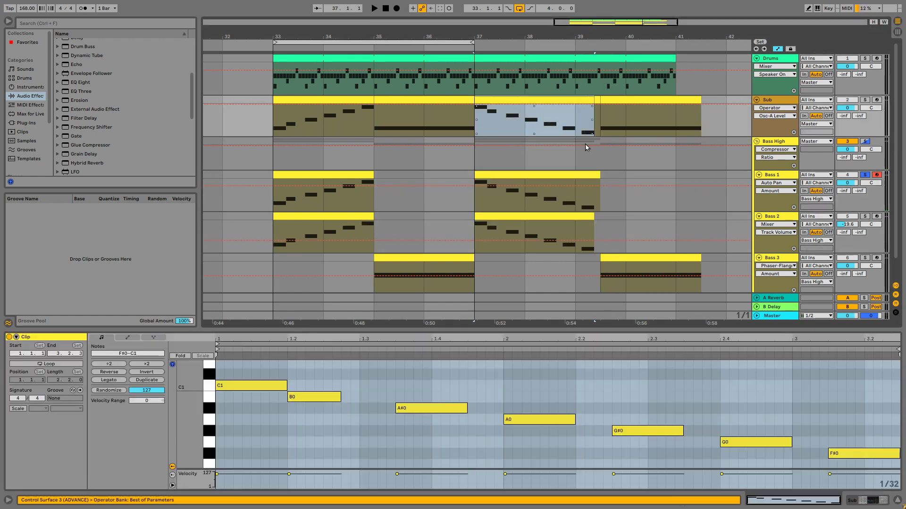
{"action": "left_click", "coordinate": [266, 151]}
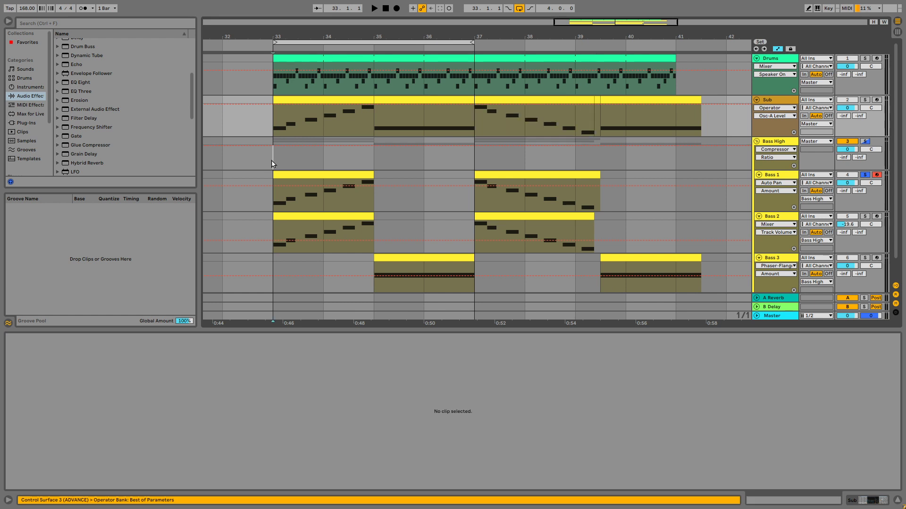
{"action": "left_click", "coordinate": [866, 175]}
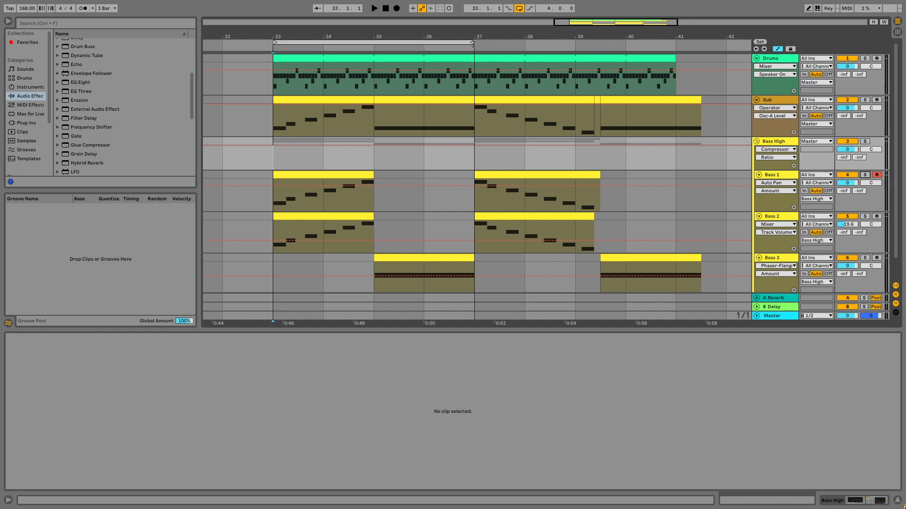
- Extend the loop to eight bars, from 33.1.1 to 41.1.1, and play the whole section
{"action": "left_click_drag", "start_coordinate": [473, 42], "coordinate": [674, 43]}
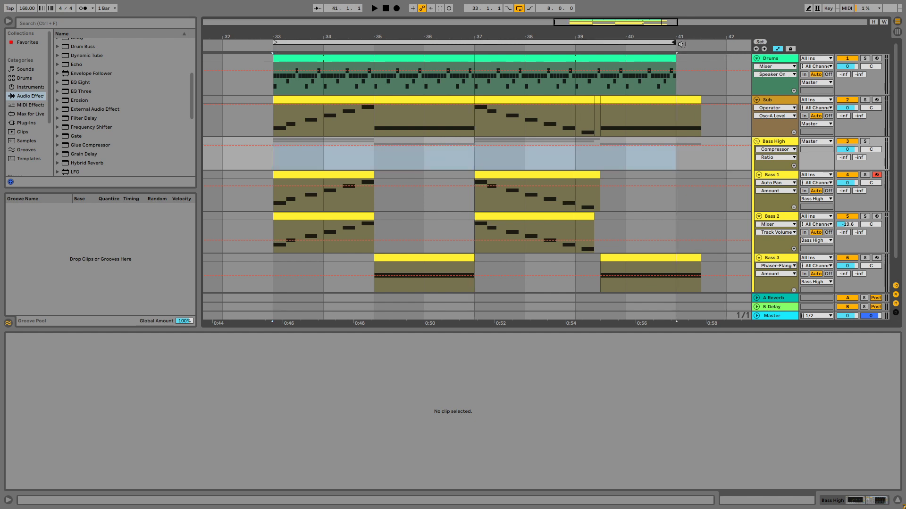
{"action": "key", "text": "space"}
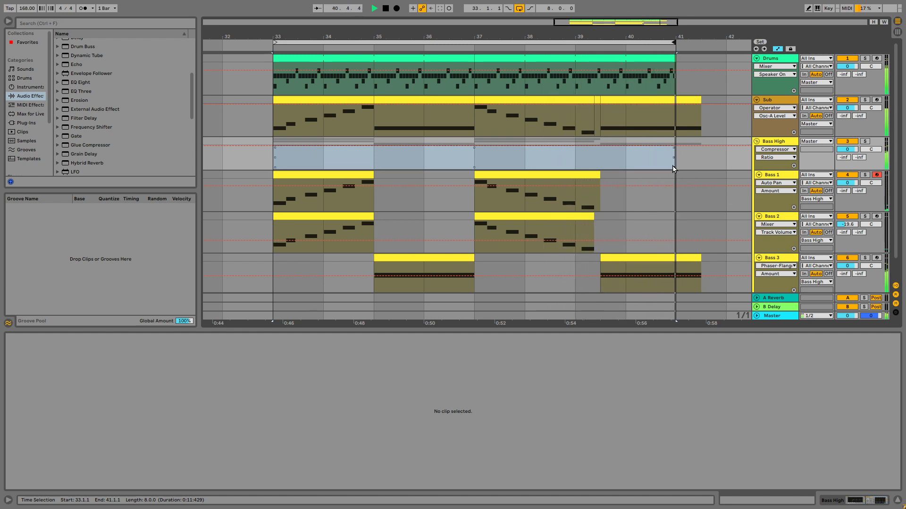
{"action": "key", "text": "space"}
- Transpose the sustained note of the Bass 3 clip at 39.3 down an octave to G-1 and audition it
{"action": "left_click", "coordinate": [621, 268]}
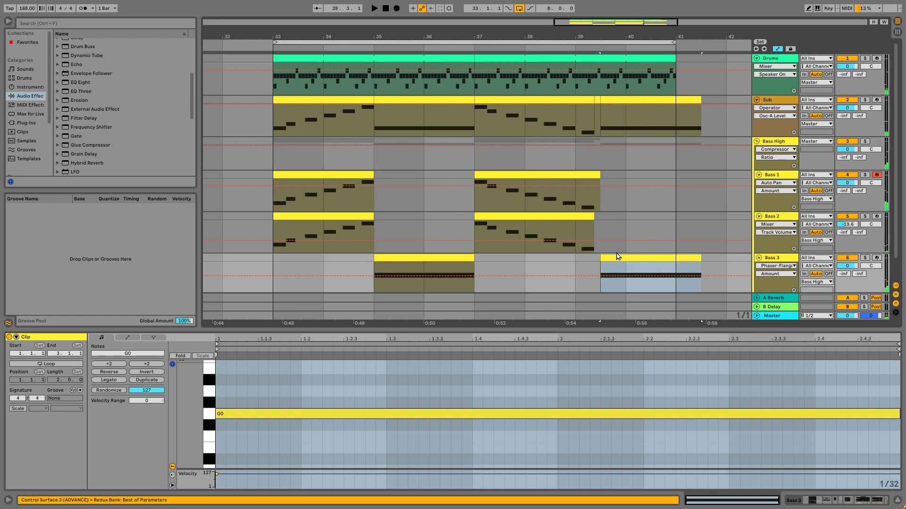
{"action": "left_click", "coordinate": [447, 414]}
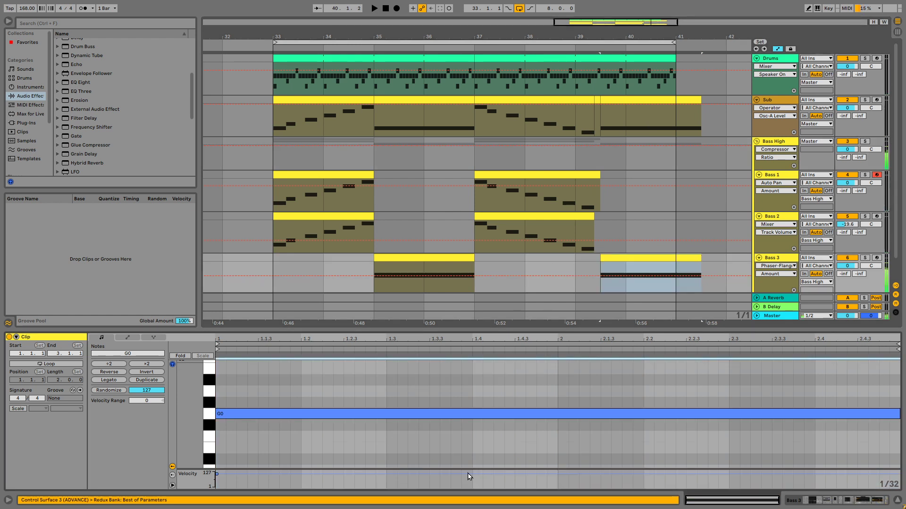
{"action": "key", "text": "shift+Down"}
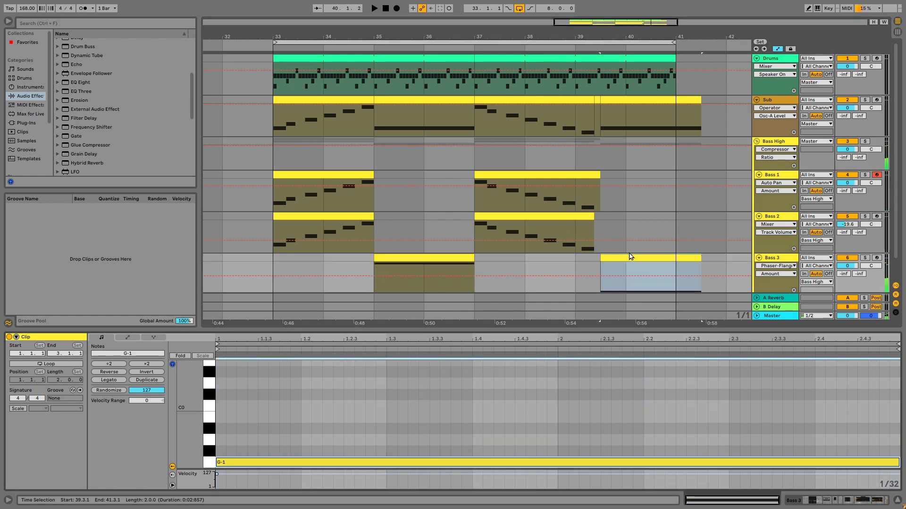
{"action": "key", "text": "space"}
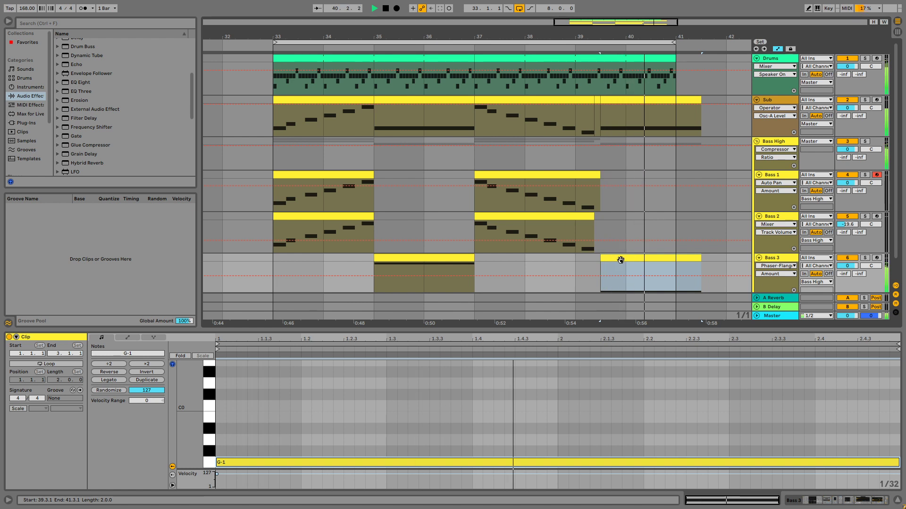
- Trim the last Bass 3 and Sub clips to end at 41.1.1 and listen to the looped section
{"action": "left_click_drag", "start_coordinate": [700, 261], "coordinate": [680, 261]}
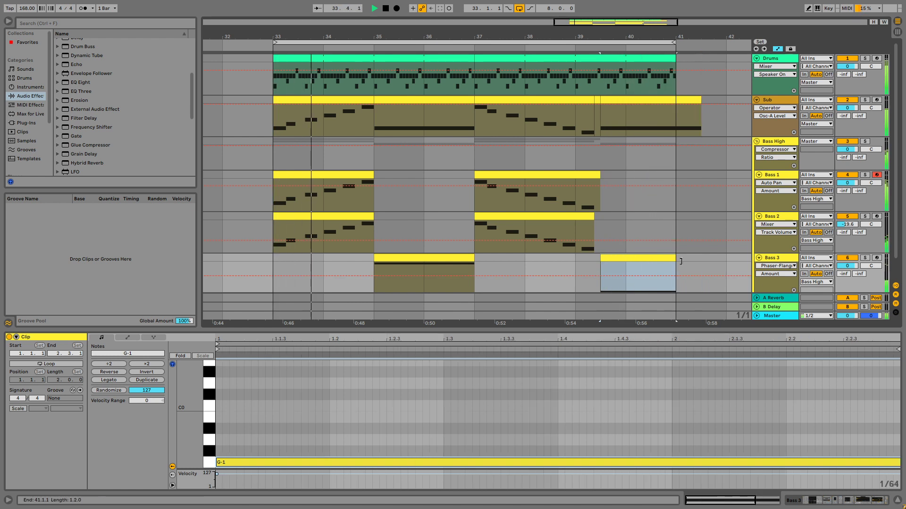
{"action": "left_click_drag", "start_coordinate": [701, 113], "coordinate": [680, 114]}
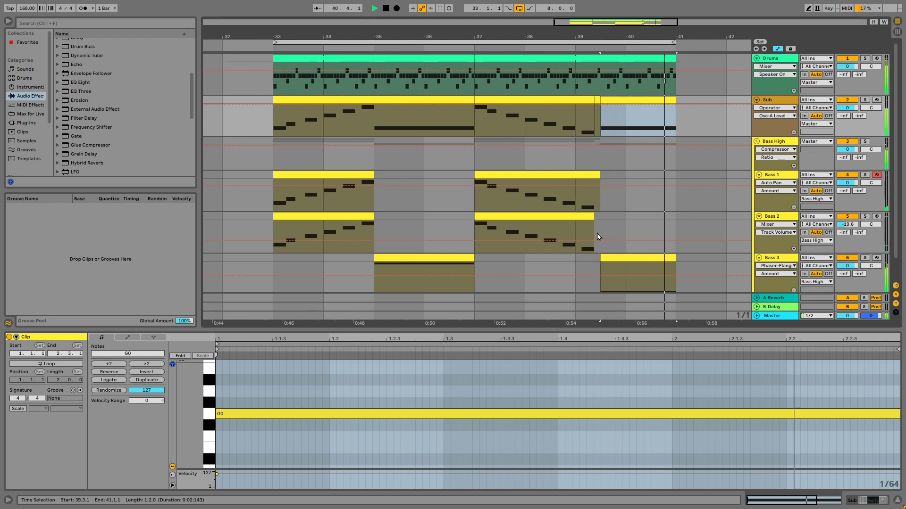
{"action": "key", "text": "space"}
- Compare the Bass 2 call phrases at bars 33 and 37 with the Bass 3 responses at bars 35 and 39.3
{"action": "left_click", "coordinate": [776, 219]}
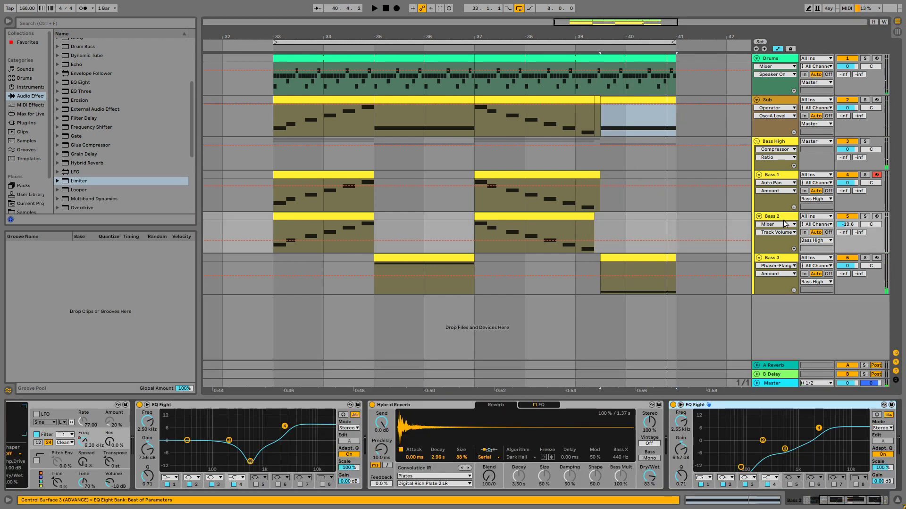
{"action": "left_click", "coordinate": [529, 242]}
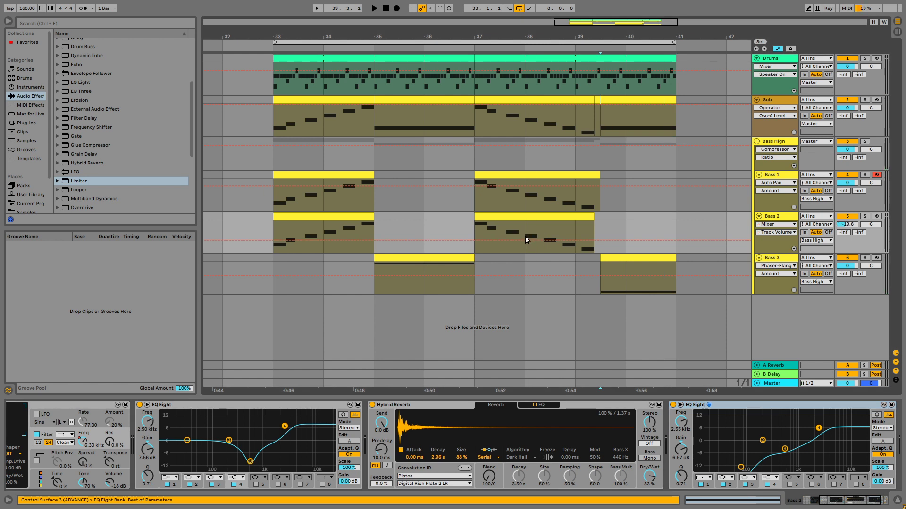
{"action": "left_click", "coordinate": [526, 239]}
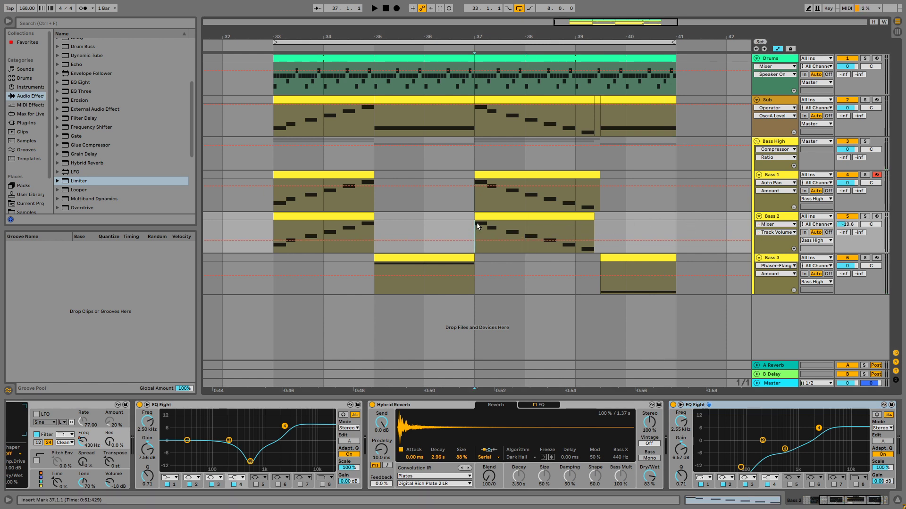
{"action": "left_click_drag", "start_coordinate": [476, 224], "coordinate": [518, 230]}
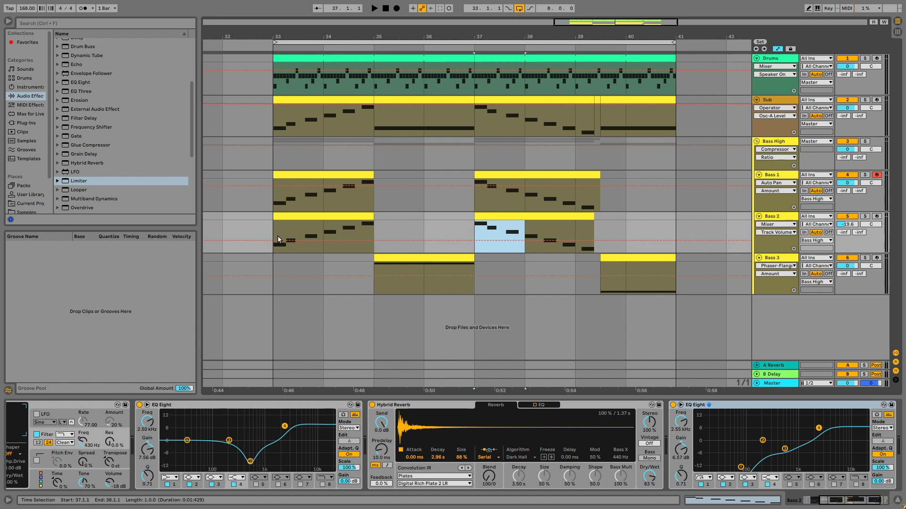
{"action": "left_click_drag", "start_coordinate": [279, 239], "coordinate": [358, 215]}
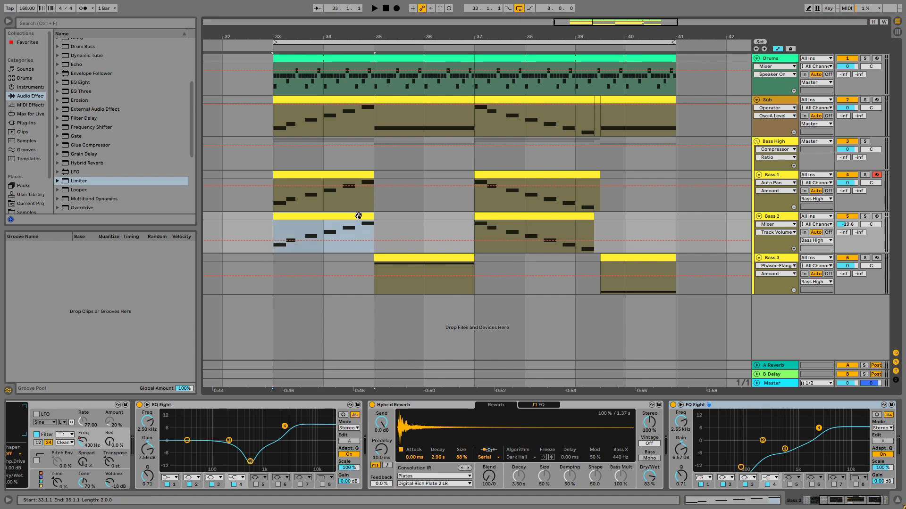
{"action": "left_click", "coordinate": [475, 229]}
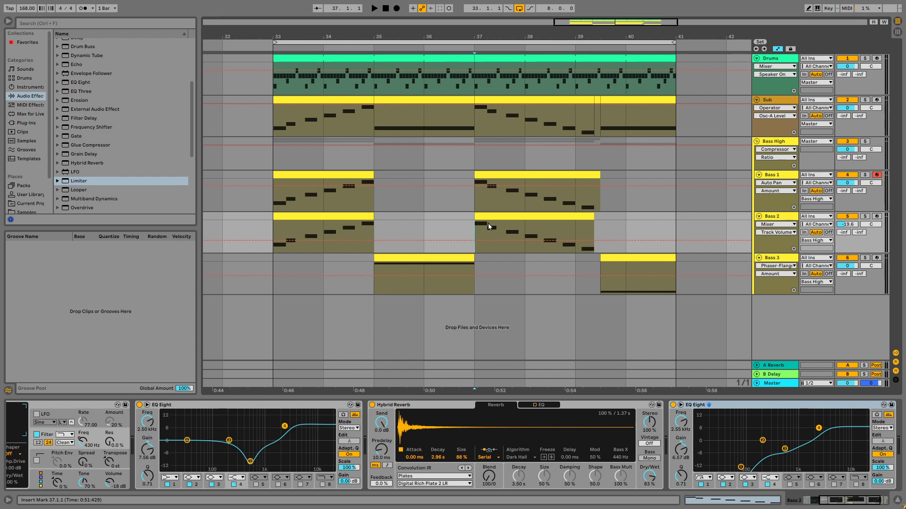
{"action": "left_click_drag", "start_coordinate": [475, 231], "coordinate": [608, 231]}
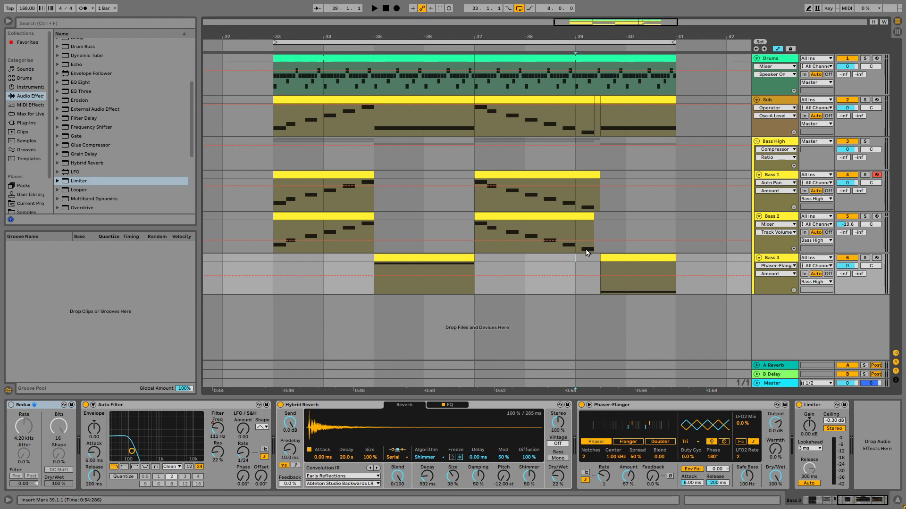
{"action": "left_click", "coordinate": [572, 238]}
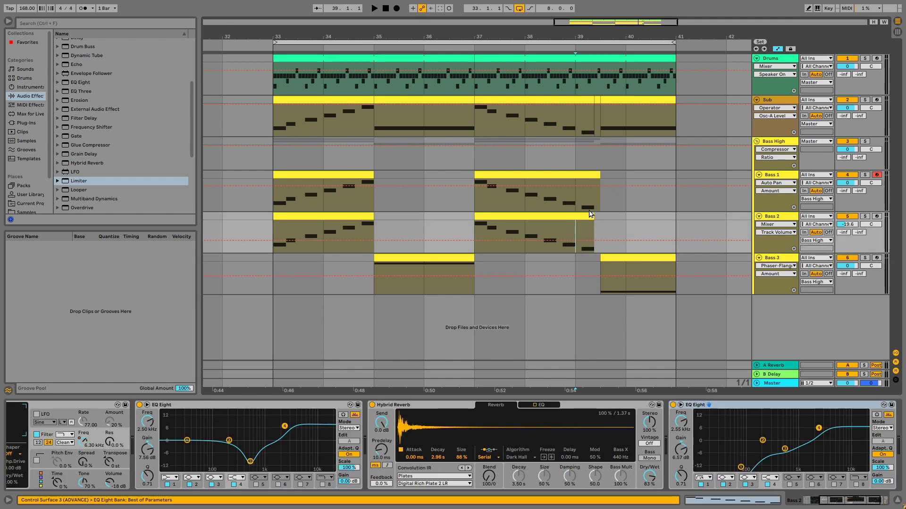
{"action": "left_click", "coordinate": [618, 260]}
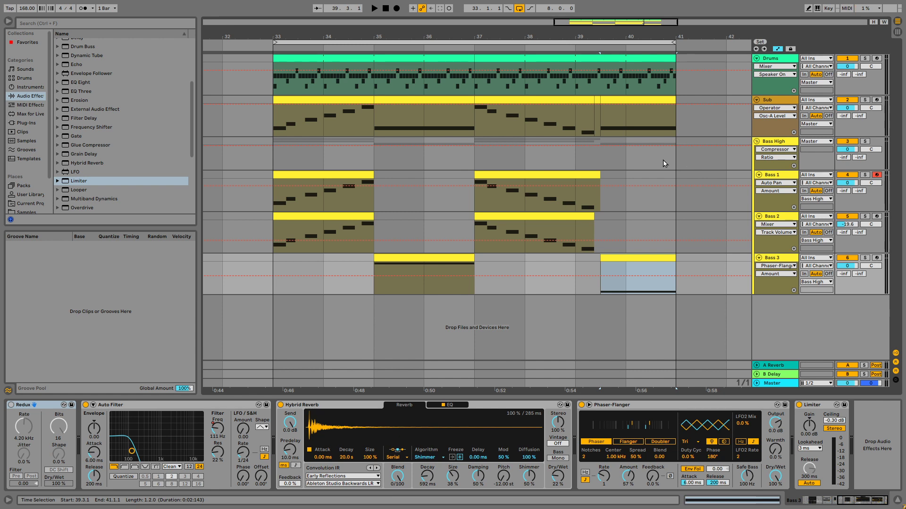
{"action": "left_click_drag", "start_coordinate": [283, 231], "coordinate": [371, 233]}
{"action": "left_click", "coordinate": [399, 259]}
{"action": "left_click", "coordinate": [505, 218]}
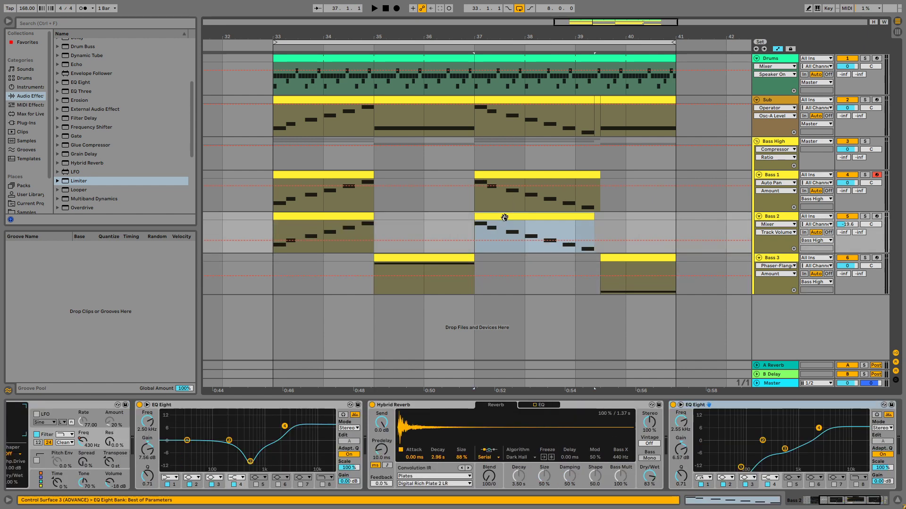
{"action": "left_click", "coordinate": [620, 257]}
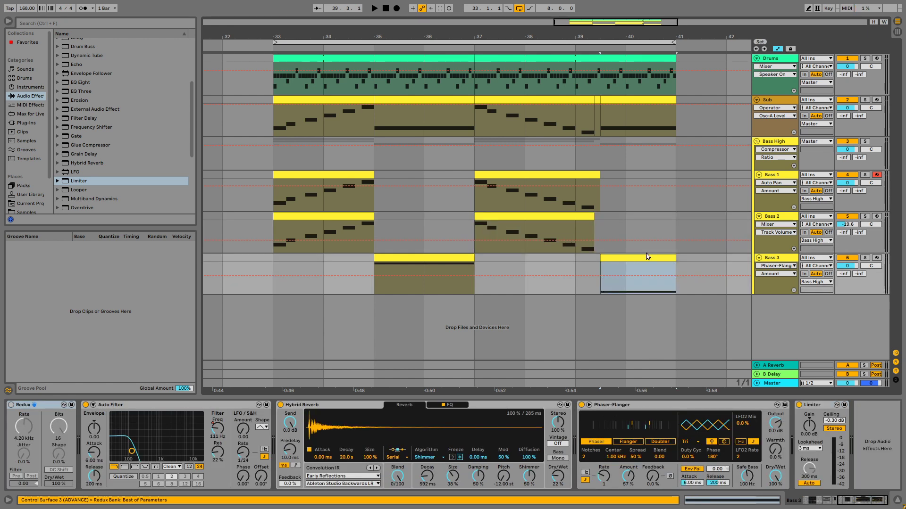
{"action": "left_click", "coordinate": [478, 237]}
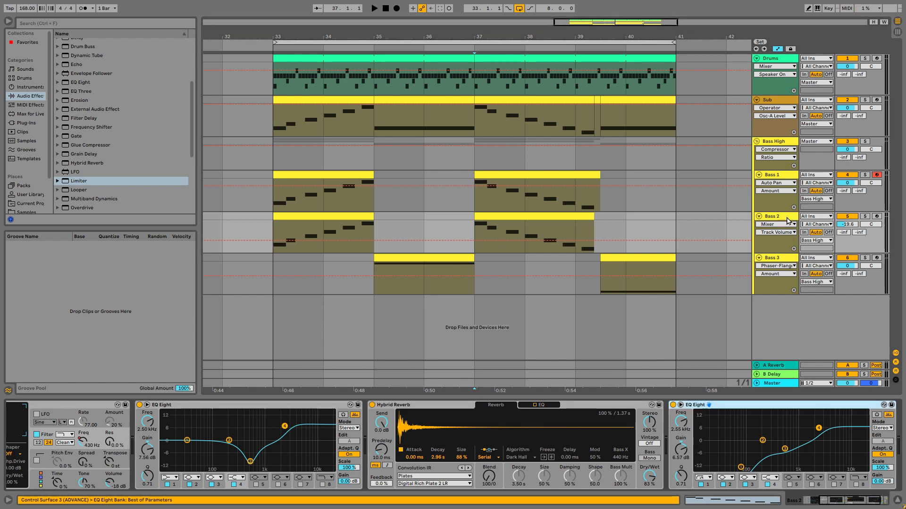
- Insert a Redux effect on the Bass 2 track between Hybrid Reverb and the last EQ Eight
{"action": "scroll", "coordinate": [132, 120], "scroll_direction": "up", "scroll_amount": 1}
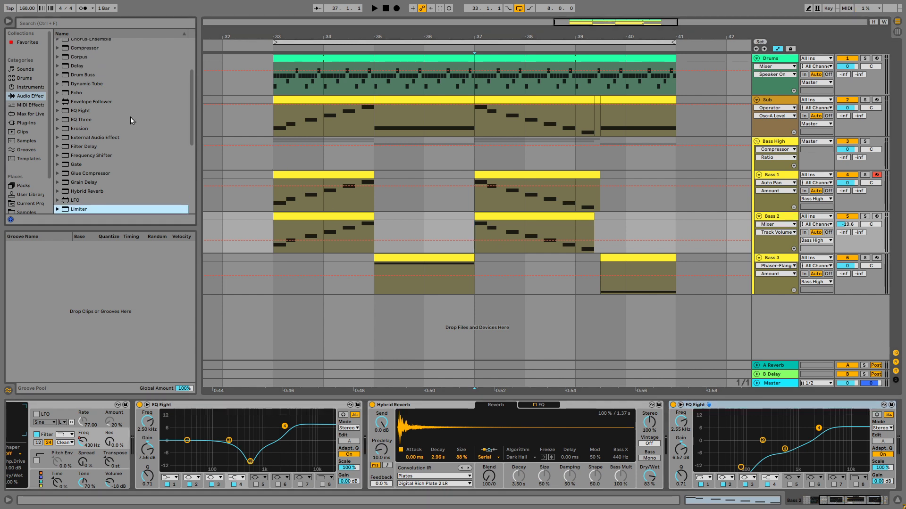
{"action": "scroll", "coordinate": [153, 109], "scroll_direction": "down", "scroll_amount": 5}
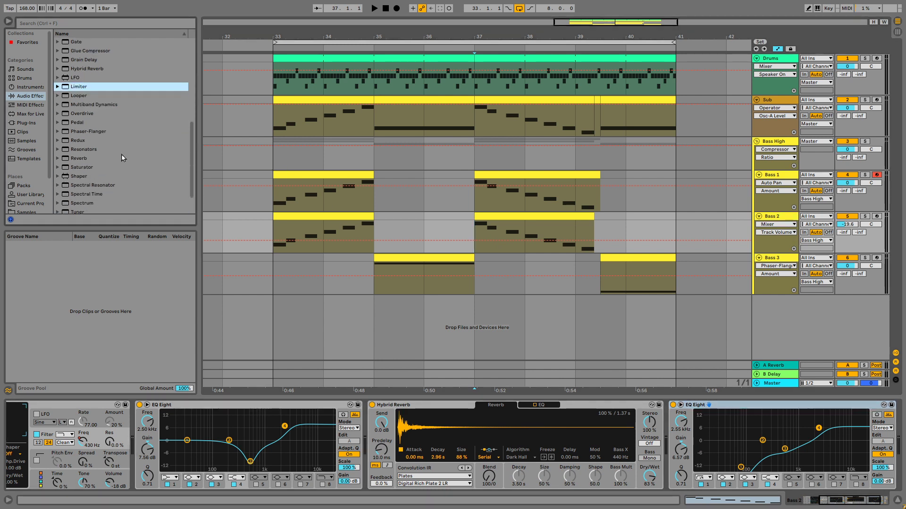
{"action": "left_click", "coordinate": [78, 142]}
{"action": "left_click_drag", "start_coordinate": [406, 422], "coordinate": [677, 430]}
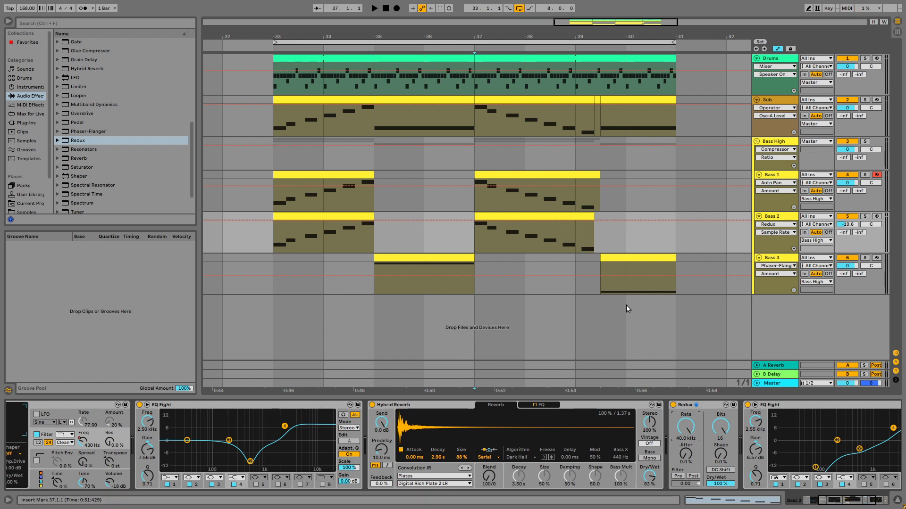
- Try a Redux Sample Rate ramp down to 2.20 kHz near the end of the second Bass 2 call, audition it, and remove Redux
{"action": "left_click", "coordinate": [542, 221]}
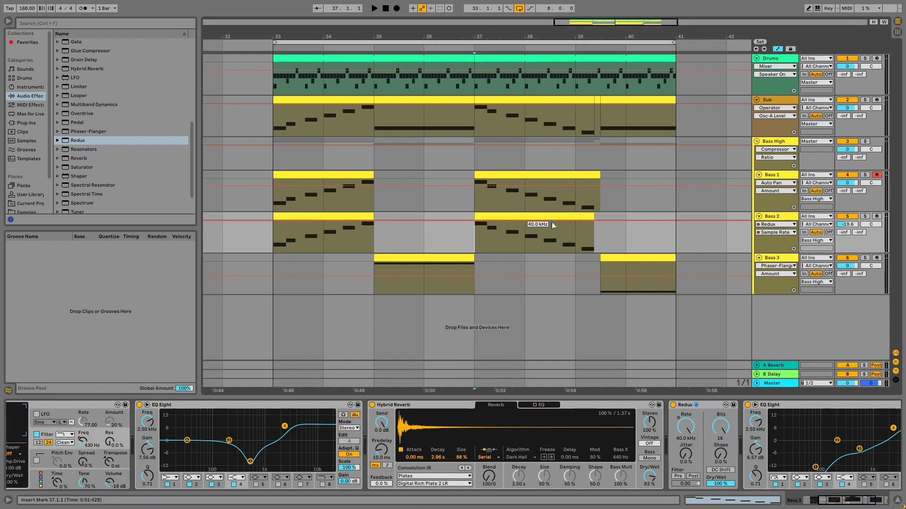
{"action": "left_click_drag", "start_coordinate": [575, 221], "coordinate": [575, 253]}
{"action": "key", "text": "ctrl+z"}
{"action": "key", "text": "ctrl+1"}
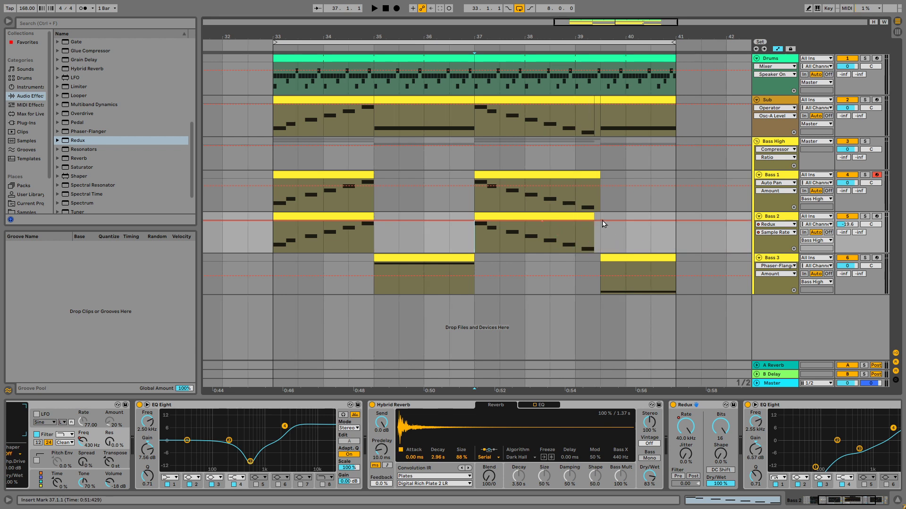
{"action": "mouse_move", "coordinate": [600, 222]}
{"action": "left_mouse_down"}
{"action": "mouse_move", "coordinate": [600, 253]}
{"action": "mouse_move", "coordinate": [600, 241]}
{"action": "left_mouse_up"}
{"action": "key", "text": "space"}
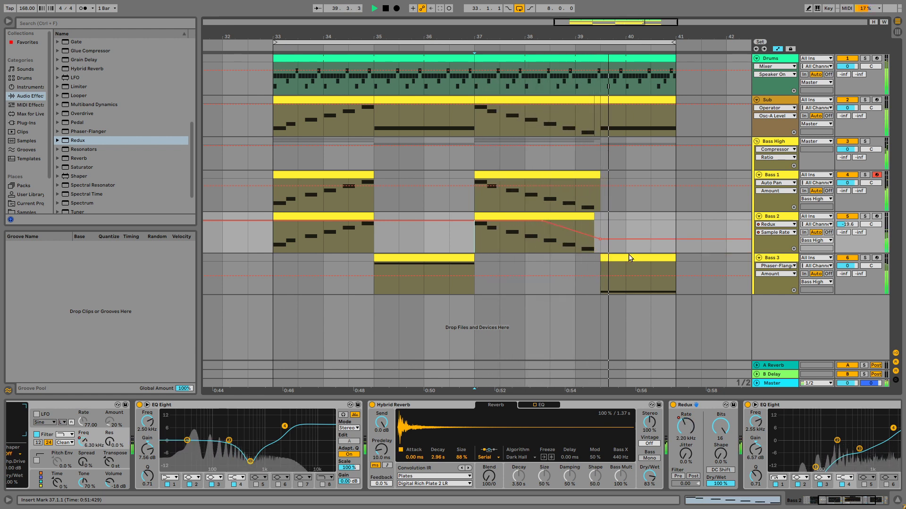
{"action": "key", "text": "space"}
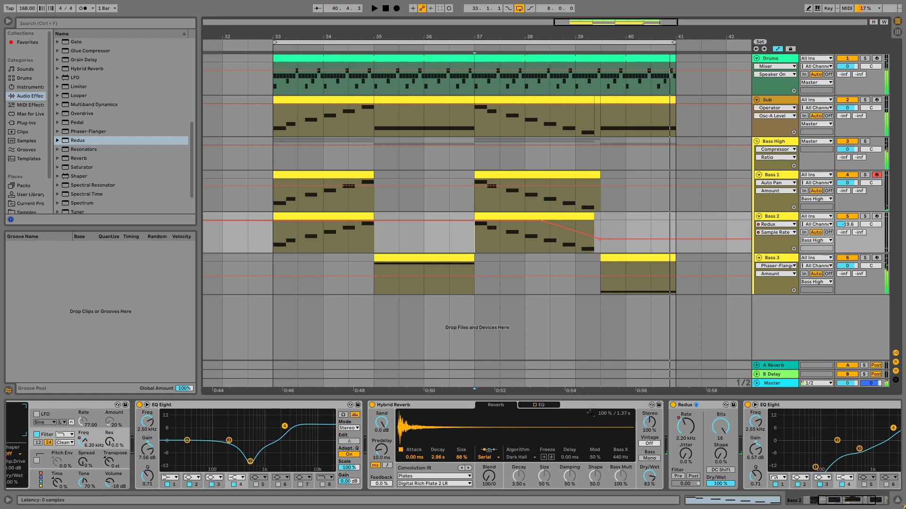
{"action": "key", "text": "Delete"}
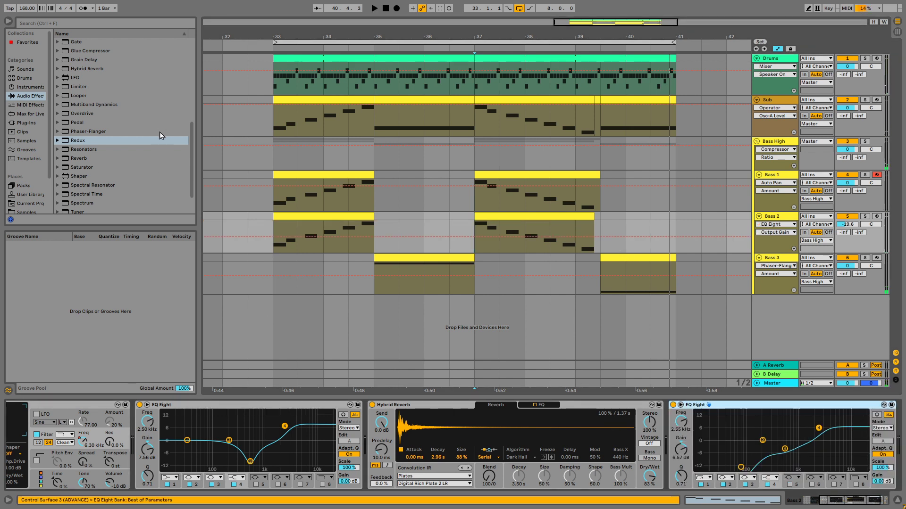
- Insert a Saturator on the Bass 2 track between Hybrid Reverb and the last EQ Eight
{"action": "scroll", "coordinate": [175, 171], "scroll_direction": "down", "scroll_amount": 1}
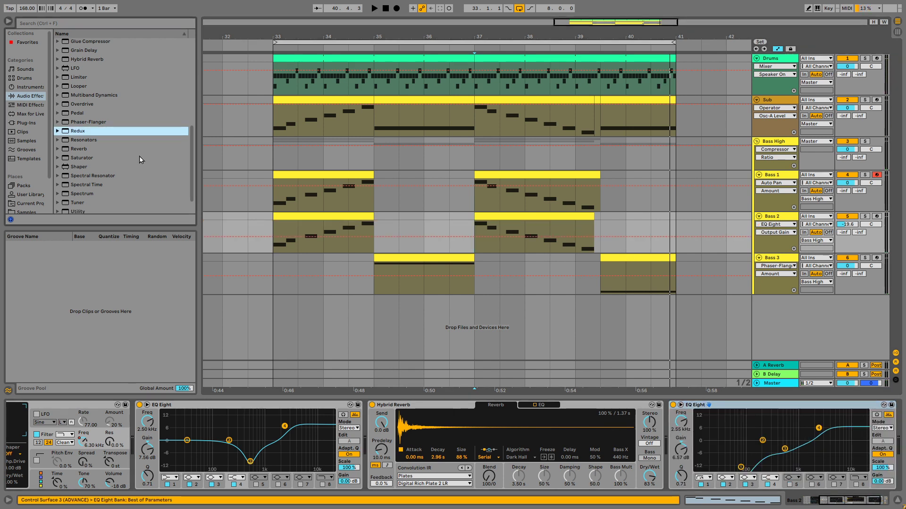
{"action": "scroll", "coordinate": [122, 157], "scroll_direction": "down", "scroll_amount": 2}
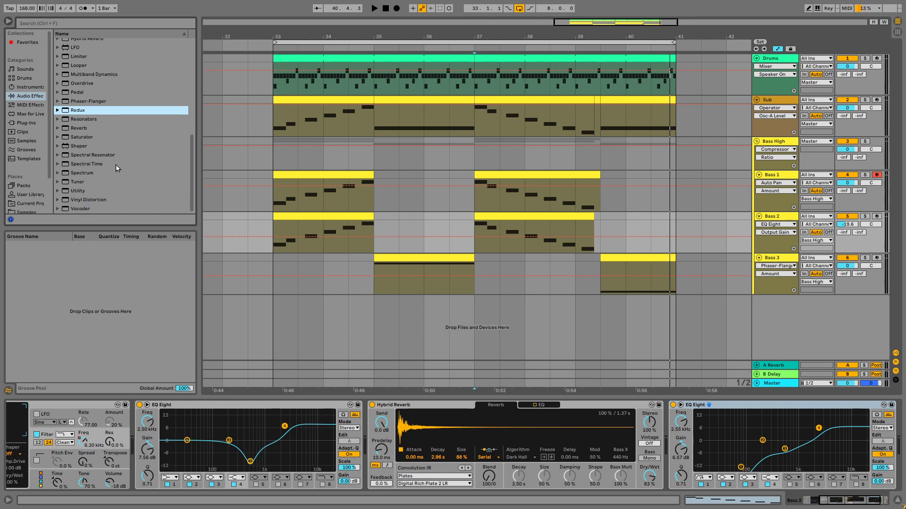
{"action": "scroll", "coordinate": [125, 165], "scroll_direction": "up", "scroll_amount": 4}
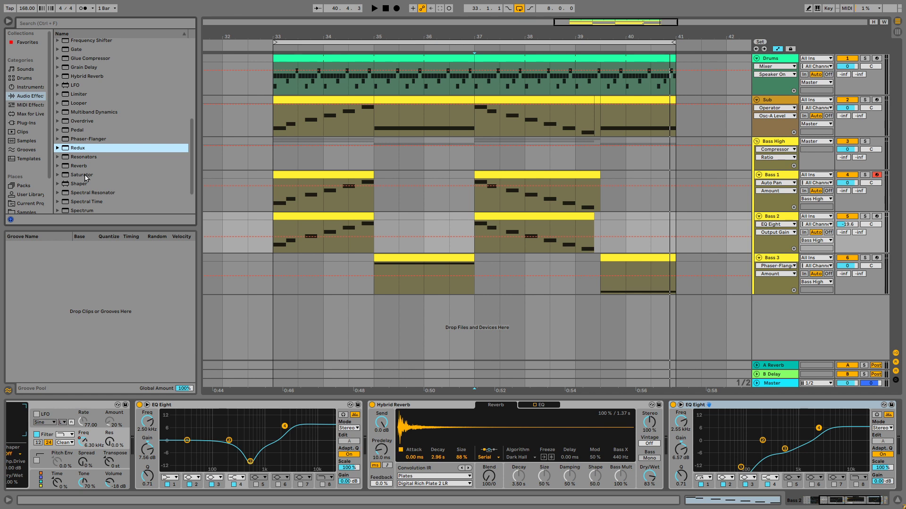
{"action": "left_click_drag", "start_coordinate": [86, 178], "coordinate": [662, 436]}
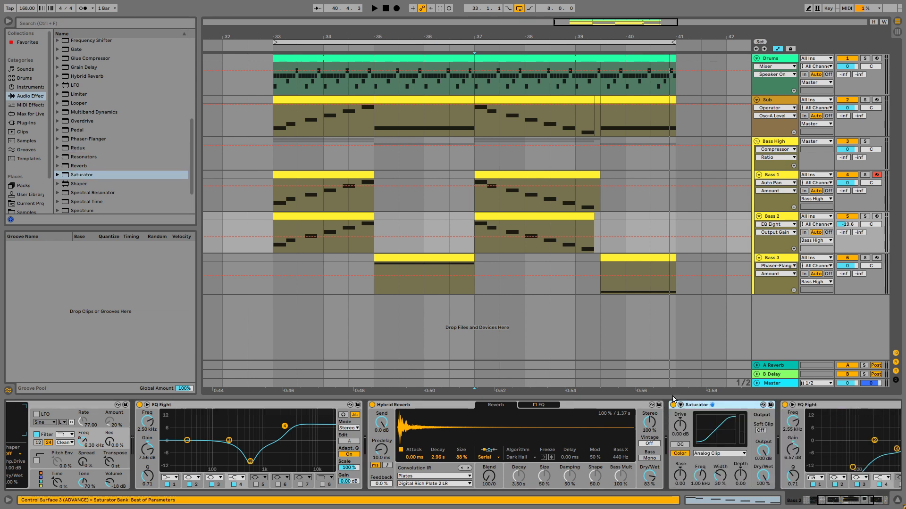
- Solo Bass 2 and audition the end of its second call from bar 39
{"action": "left_click", "coordinate": [574, 228]}
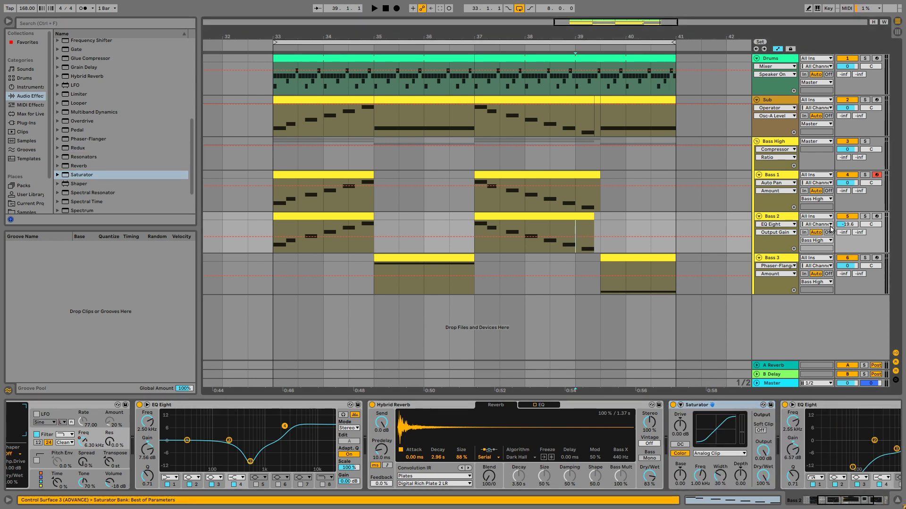
{"action": "left_click", "coordinate": [865, 216]}
{"action": "key", "text": "space"}
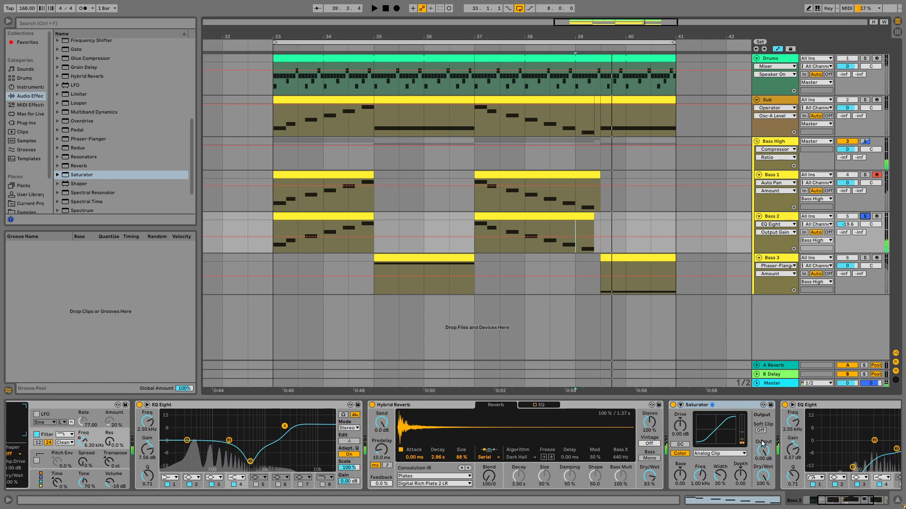
{"action": "key", "text": "space"}
{"action": "key", "text": "space"}
{"action": "left_click", "coordinate": [722, 405]}
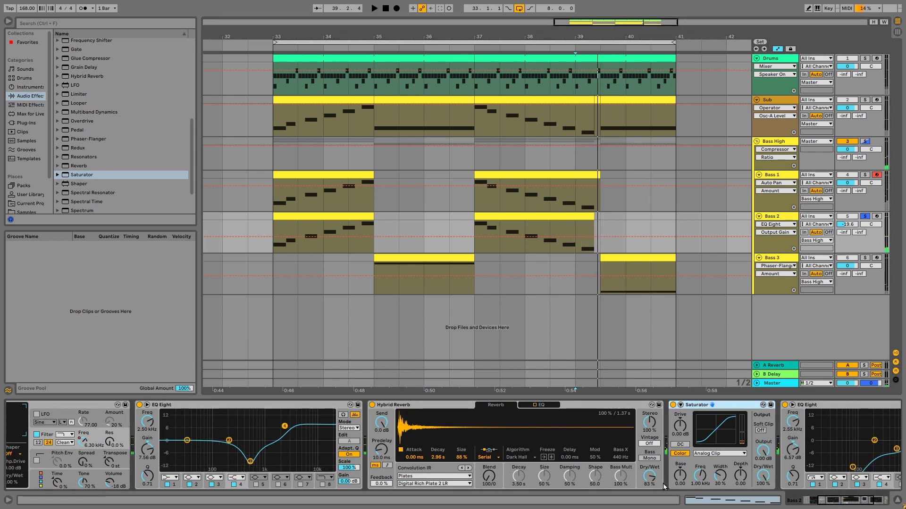
- Automate the Bass 2 Hybrid Reverb Dry/Wet to ramp from 86 % down to 0 % at bar 39, and audition it
{"action": "left_click_drag", "start_coordinate": [651, 477], "coordinate": [651, 474]}
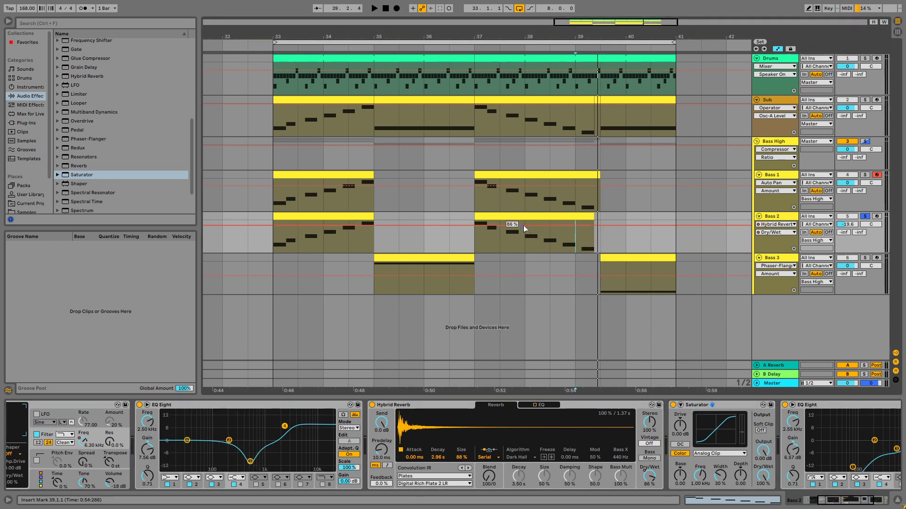
{"action": "left_click_drag", "start_coordinate": [548, 225], "coordinate": [575, 252]}
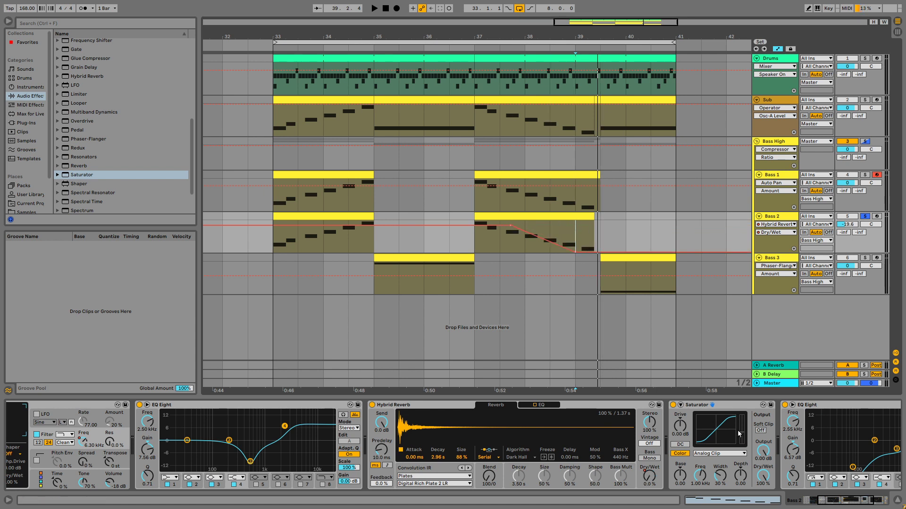
{"action": "key", "text": "space"}
{"action": "key", "text": "space"}
{"action": "key", "text": "space"}
{"action": "key", "text": "space"}
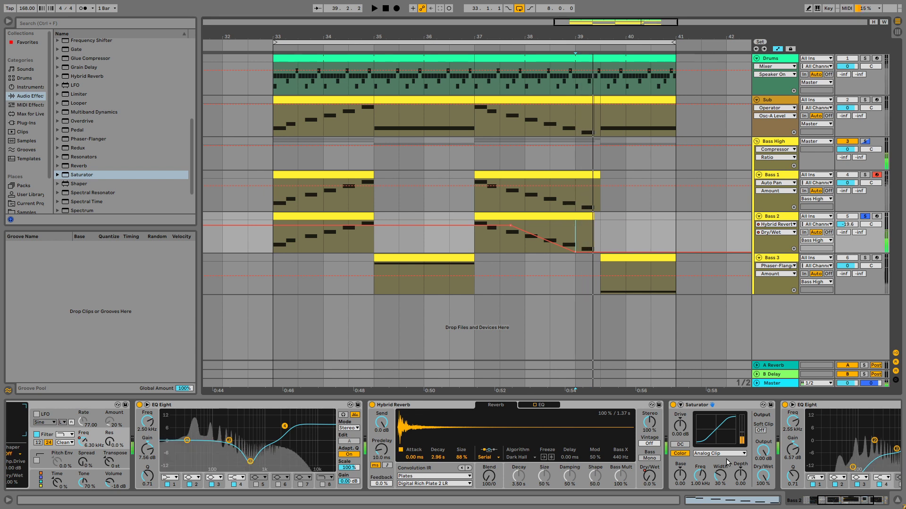
- Raise the Saturator's Base to 26.3 while auditioning the end of the Bass 2 call from bar 39
{"action": "key", "text": "space"}
{"action": "key", "text": "space"}
{"action": "key", "text": "space"}
{"action": "left_click_drag", "start_coordinate": [680, 476], "coordinate": [680, 442]}
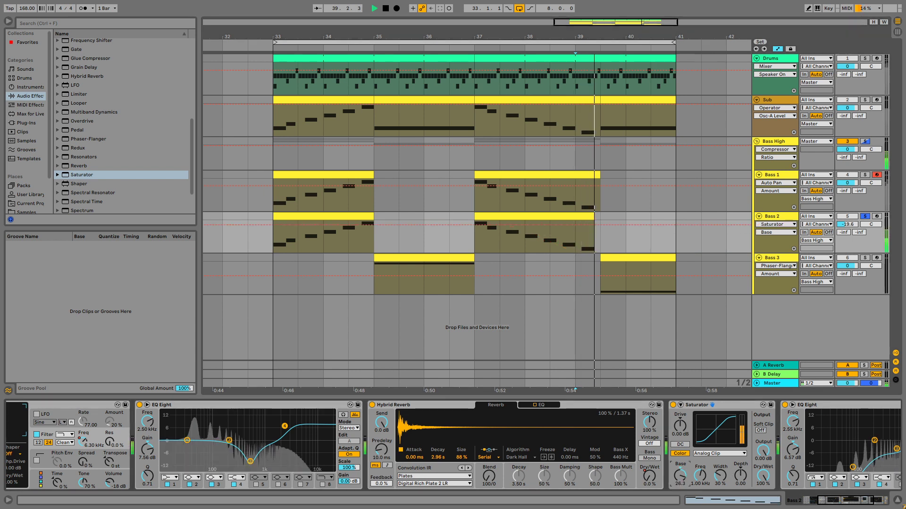
{"action": "key", "text": "space"}
- Set the Saturator's curve type to Hard Curve and audition the end of the Bass 2 call
{"action": "left_click", "coordinate": [710, 453]}
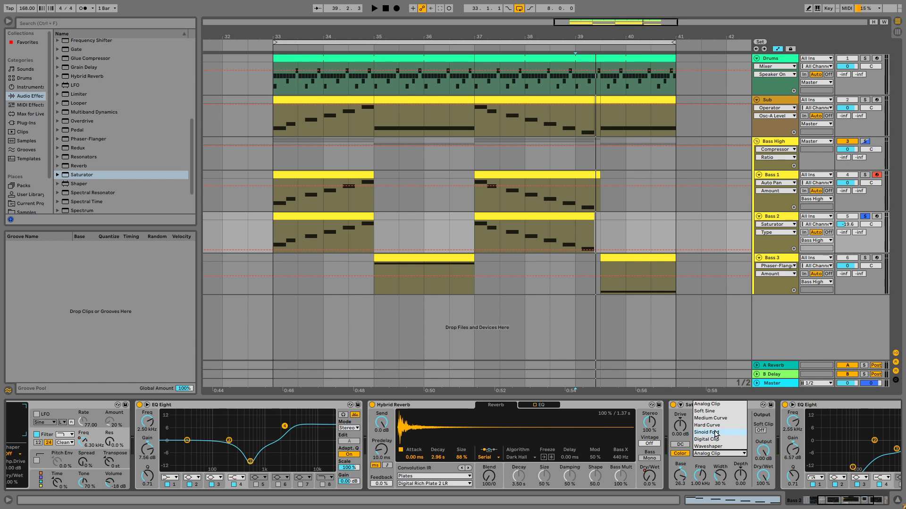
{"action": "left_click", "coordinate": [715, 425]}
{"action": "key", "text": "space"}
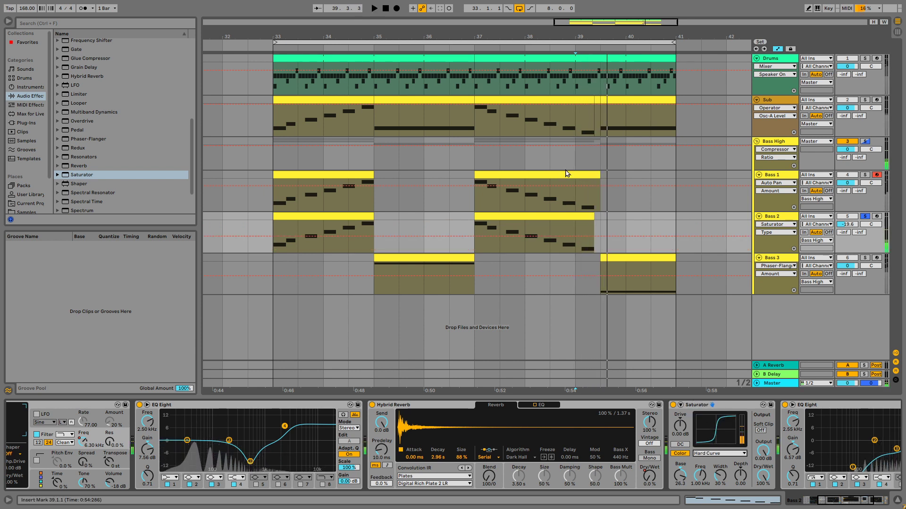
{"action": "key", "text": "space"}
{"action": "key", "text": "space"}
- Set the Saturator's Base to 0.57 and audition the sound repeatedly from bar 39
{"action": "mouse_move", "coordinate": [680, 475]}
{"action": "left_mouse_down"}
{"action": "mouse_move", "coordinate": [680, 505]}
{"action": "mouse_move", "coordinate": [680, 471]}
{"action": "left_mouse_up"}
{"action": "key", "text": "space"}
{"action": "key", "text": "space"}
{"action": "key", "text": "space"}
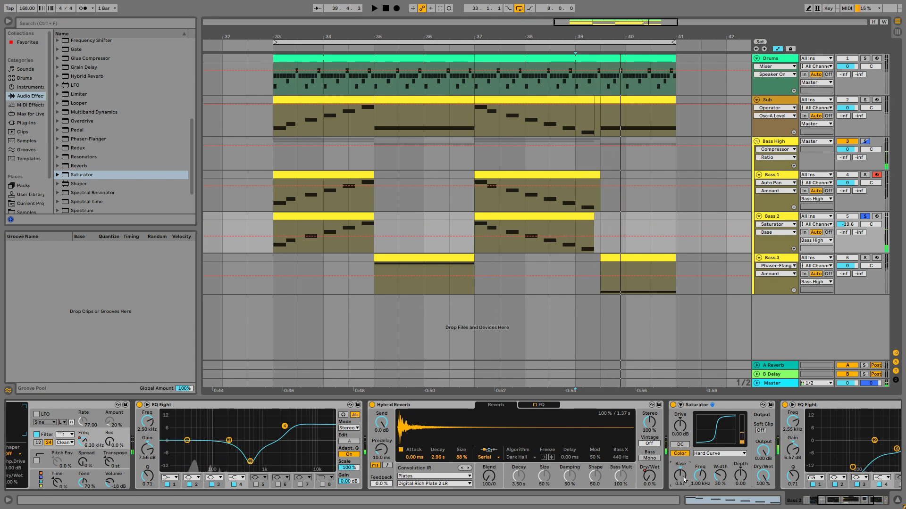
{"action": "key", "text": "space"}
{"action": "key", "text": "space"}
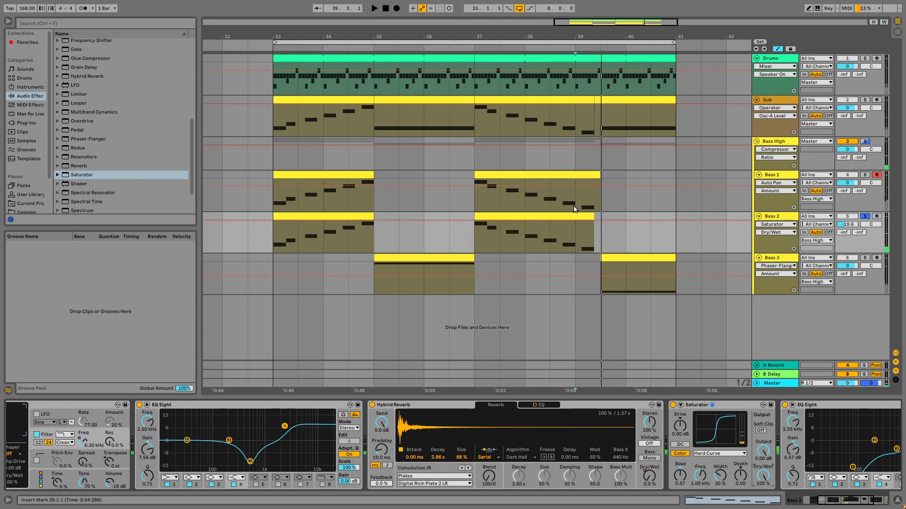
- Automate the Saturator so Dry/Wet rises from 0 to 100 % between bars 38 and 39, and Base rises from 0.57 to 36.0 by bar 39
{"action": "left_click", "coordinate": [580, 220]}
{"action": "left_click_drag", "start_coordinate": [525, 220], "coordinate": [525, 252]}
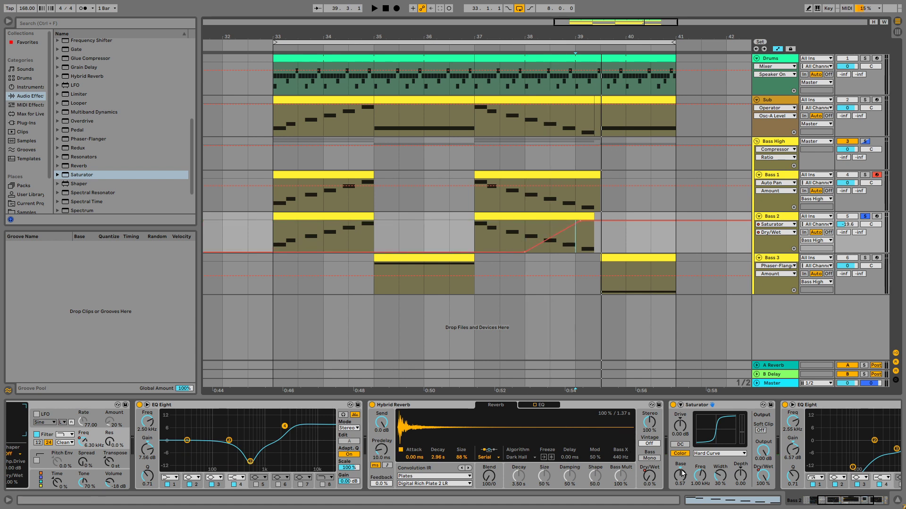
{"action": "left_click", "coordinate": [680, 474]}
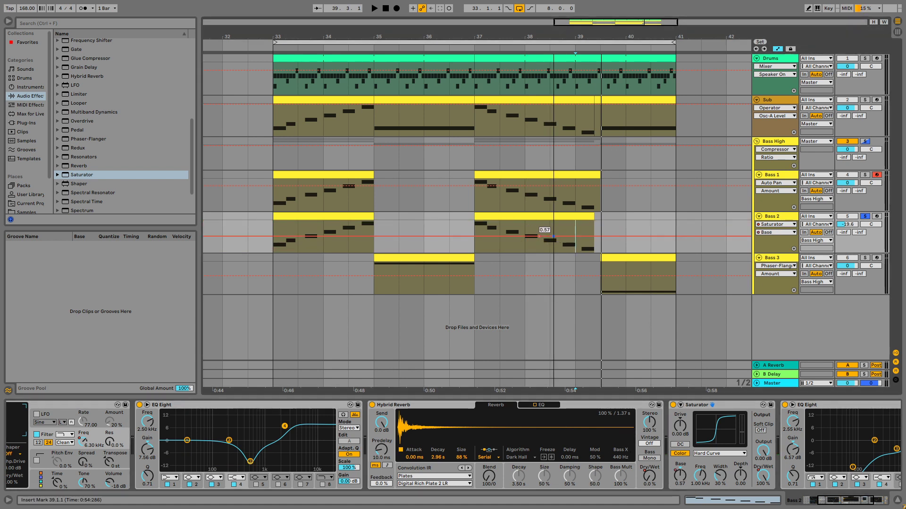
{"action": "left_click", "coordinate": [575, 221]}
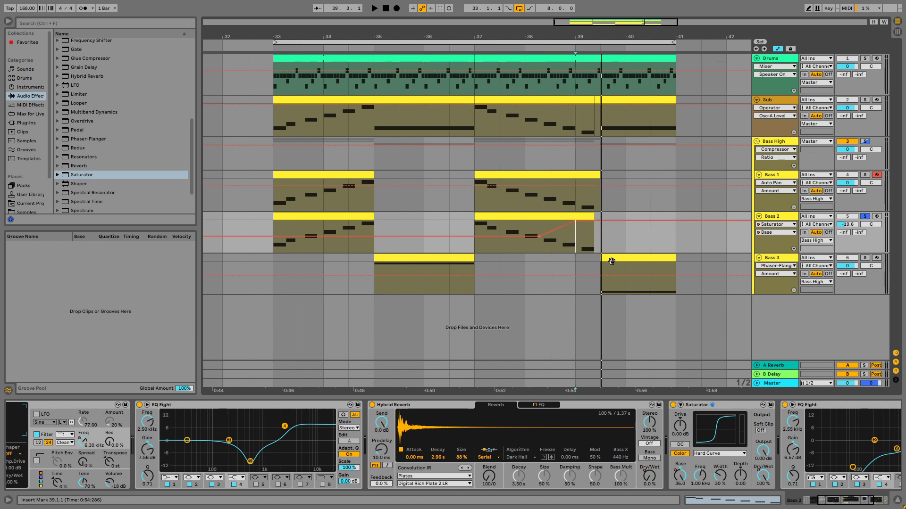
- Reset the Bass 2 track volume to 0 dB and add a Utility after the Limiter
{"action": "scroll", "coordinate": [766, 446], "scroll_direction": "right", "scroll_amount": 5}
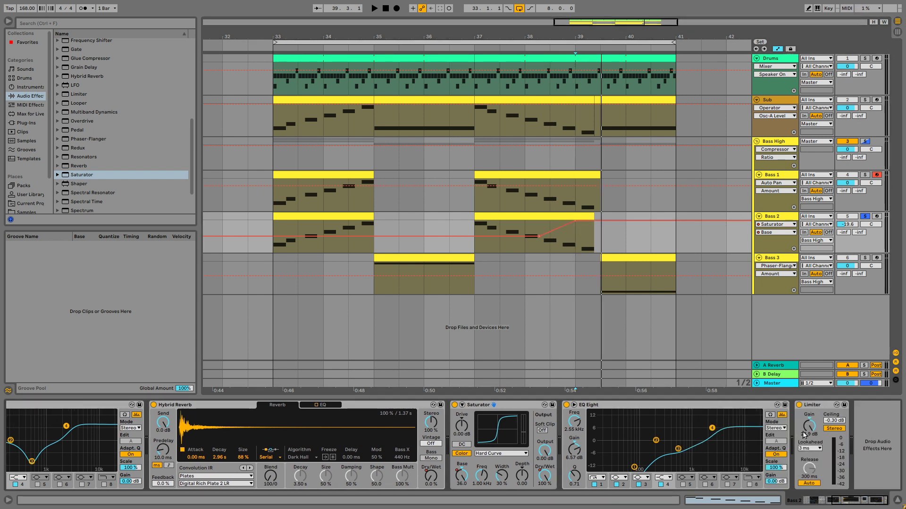
{"action": "left_click", "coordinate": [811, 427]}
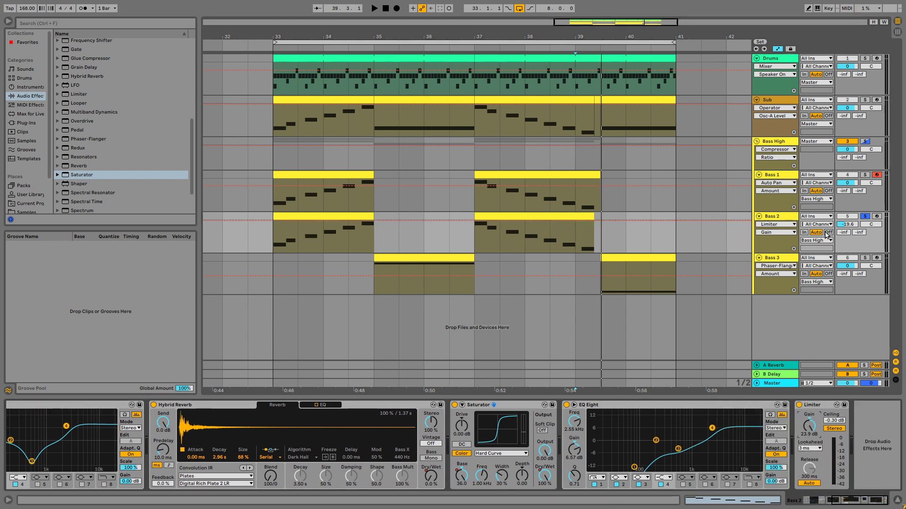
{"action": "left_click", "coordinate": [852, 226]}
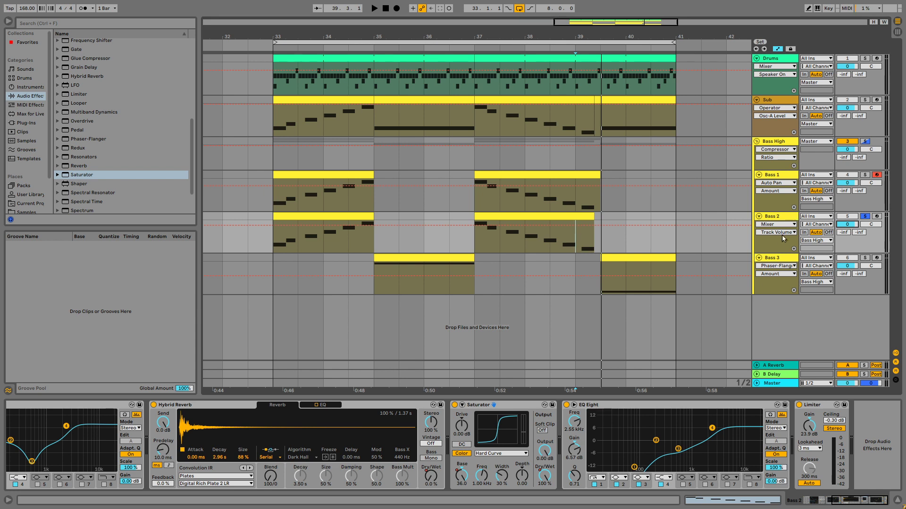
{"action": "scroll", "coordinate": [100, 190], "scroll_direction": "down", "scroll_amount": 2}
{"action": "left_click", "coordinate": [74, 191]}
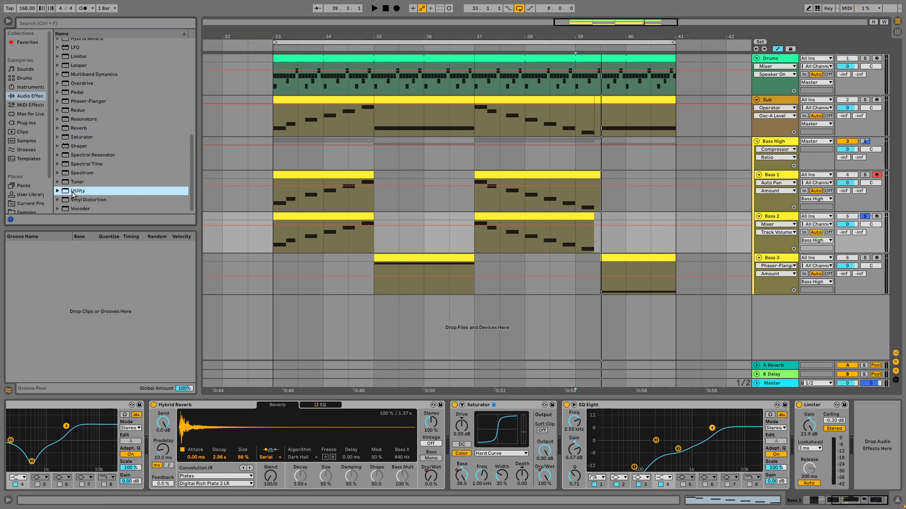
{"action": "left_click_drag", "start_coordinate": [73, 193], "coordinate": [873, 460]}
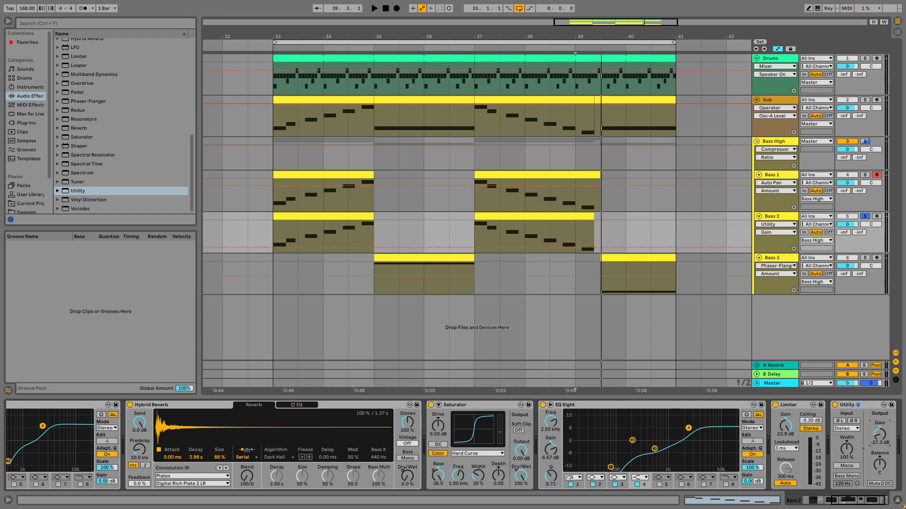
- Set the Bass 2 Utility's Gain to -19.6 dB while auditioning the second call from bar 37
{"action": "left_click", "coordinate": [467, 232]}
{"action": "key", "text": "space"}
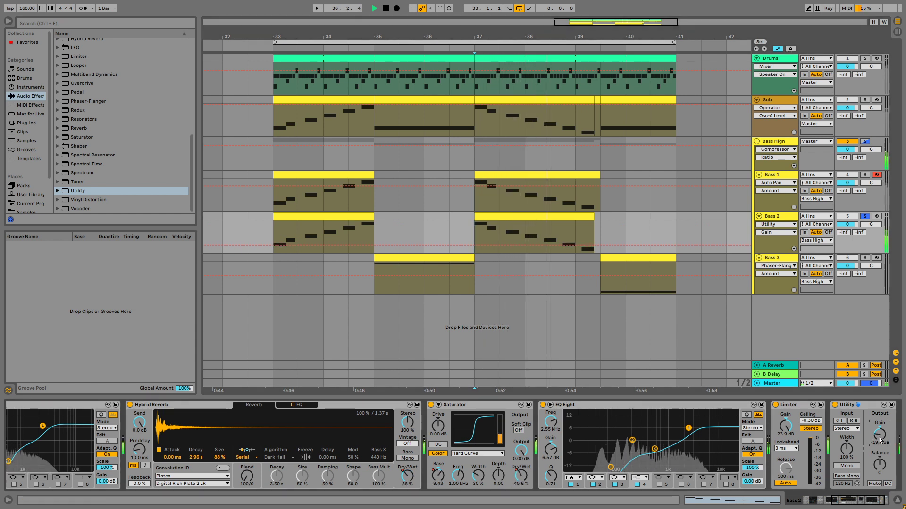
{"action": "key", "text": "space"}
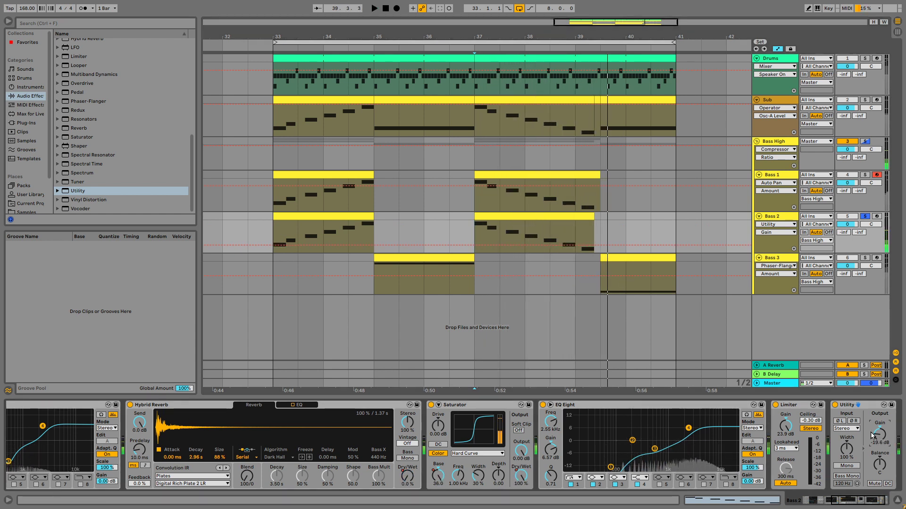
{"action": "key", "text": "space"}
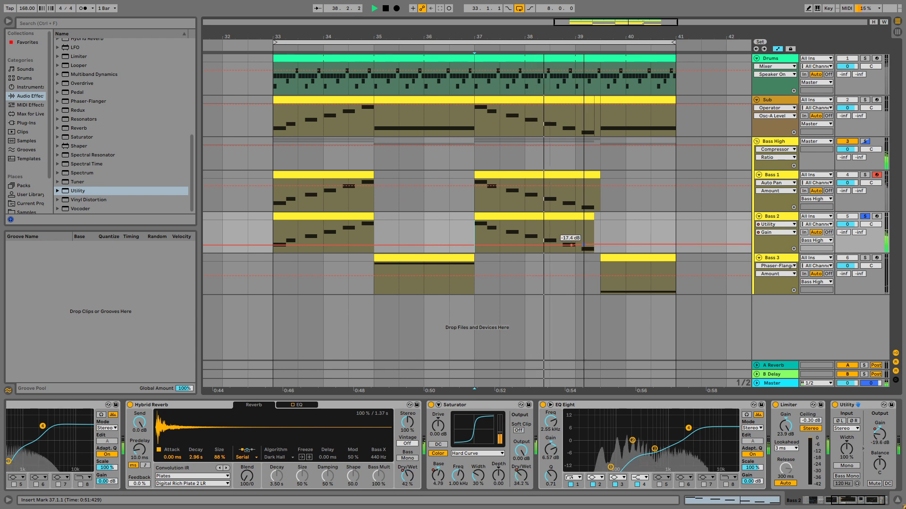
- Automate the Utility's Gain to rise from bar 38 to -0.64 dB just after bar 39, and play the call from bar 37
{"action": "left_click_drag", "start_coordinate": [583, 244], "coordinate": [525, 246]}
{"action": "key", "text": "space"}
{"action": "key", "text": "space"}
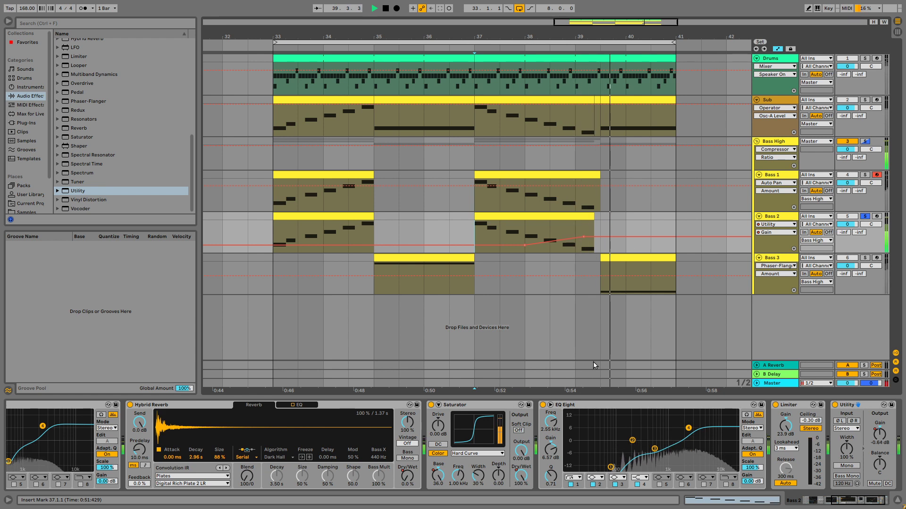
- Set the Bass 2 Saturator's color Frequency to 18.5 kHz and its Width to 66 % while auditioning the second call
{"action": "key", "text": "space"}
{"action": "key", "text": "space"}
{"action": "left_click_drag", "start_coordinate": [458, 475], "coordinate": [458, 486]}
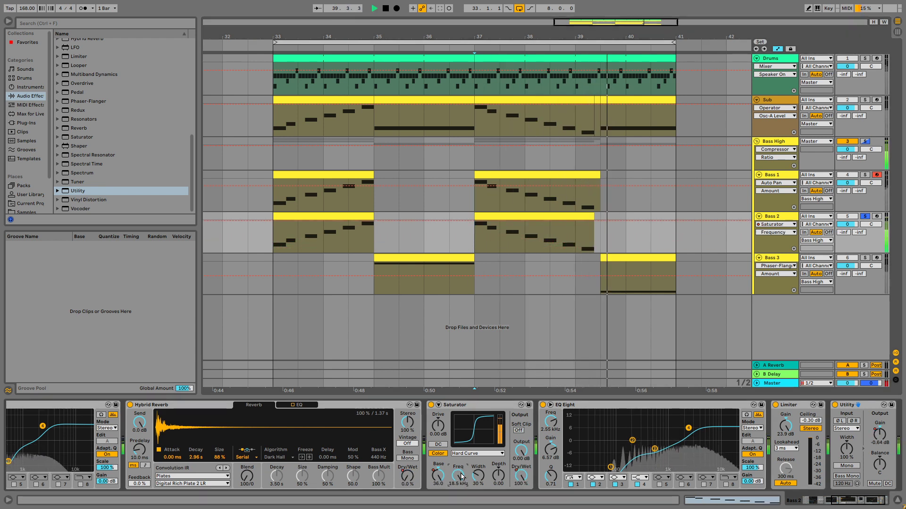
{"action": "key", "text": "space"}
{"action": "key", "text": "space"}
{"action": "left_click_drag", "start_coordinate": [478, 475], "coordinate": [473, 492]}
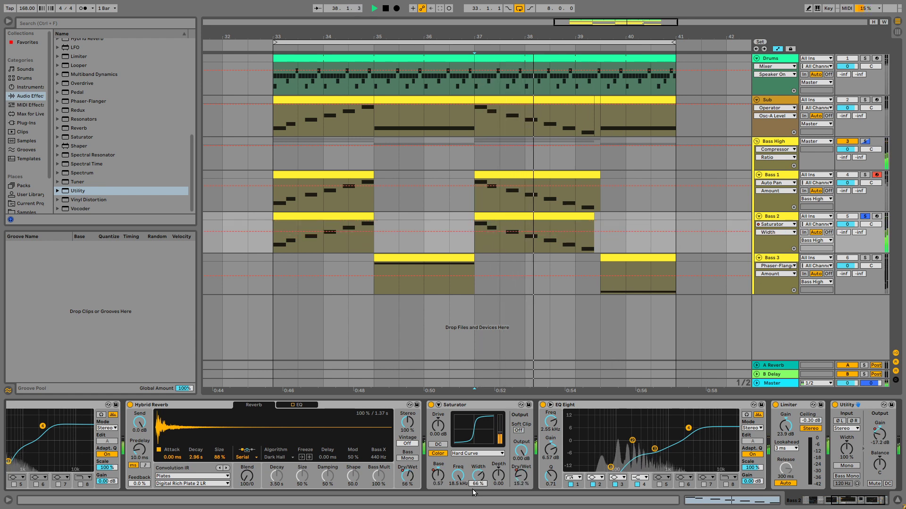
- Switch the Bass 2 Saturator's curve type to Waveshaper and play the second call
{"action": "left_click", "coordinate": [479, 455]}
{"action": "left_click", "coordinate": [483, 446]}
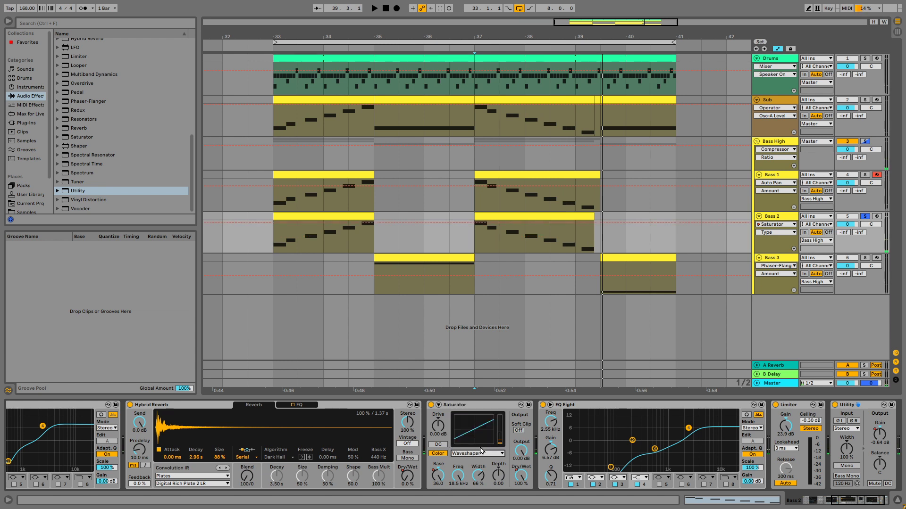
{"action": "key", "text": "space"}
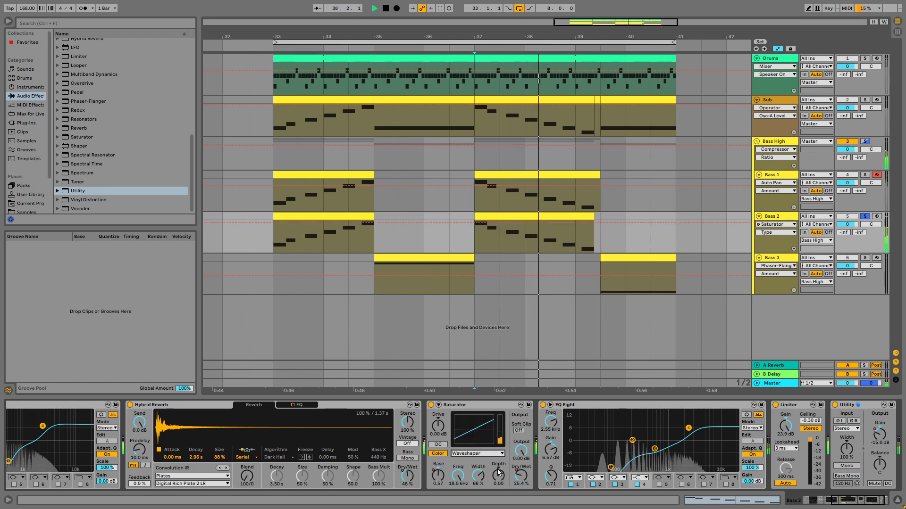
- Try automating the Saturator's Depth from bar 38 in the second call, undo it, and replay the call
{"action": "left_click", "coordinate": [494, 479]}
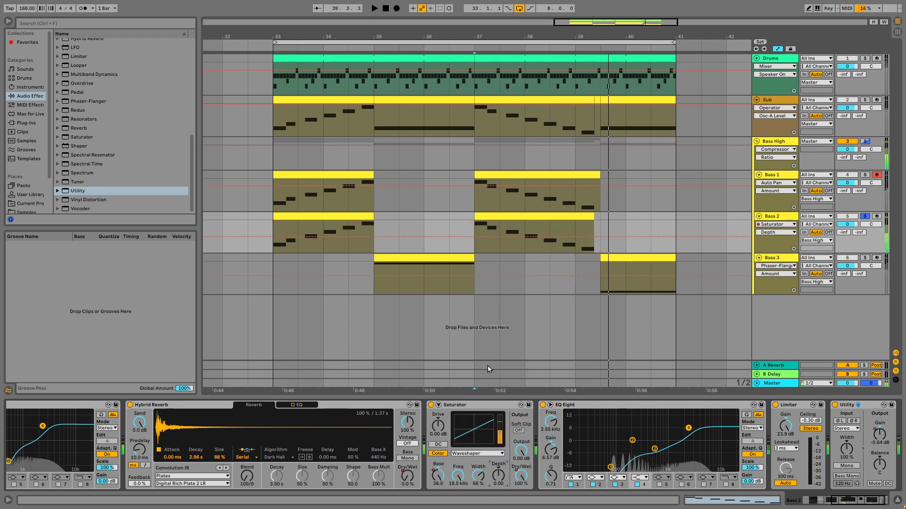
{"action": "key", "text": "space"}
{"action": "key", "text": "space"}
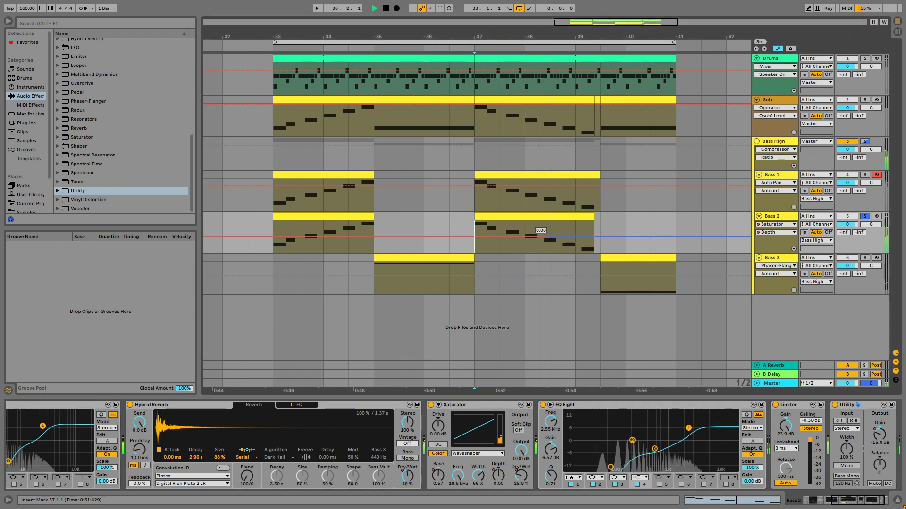
{"action": "left_click_drag", "start_coordinate": [524, 238], "coordinate": [599, 231]}
{"action": "key", "text": "ctrl+z"}
{"action": "key", "text": "space"}
{"action": "key", "text": "space"}
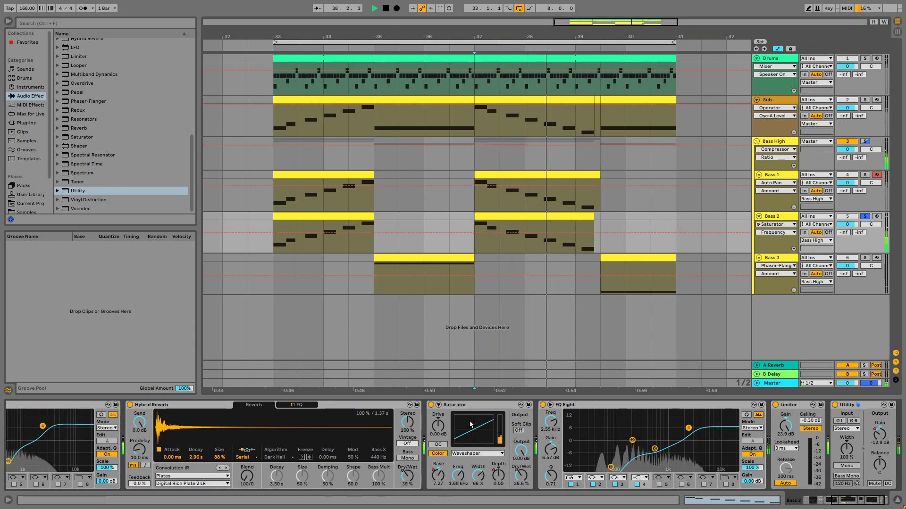
- Set the Bass 2 Saturator's curve type to Analog Clip and its Frequency to 495 Hz, auditioning the second call
{"action": "left_click", "coordinate": [470, 453]}
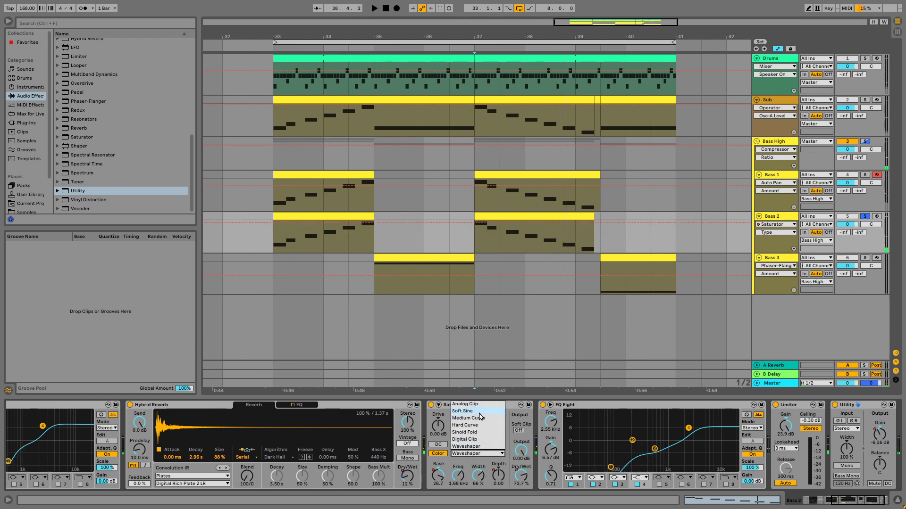
{"action": "left_click", "coordinate": [478, 405]}
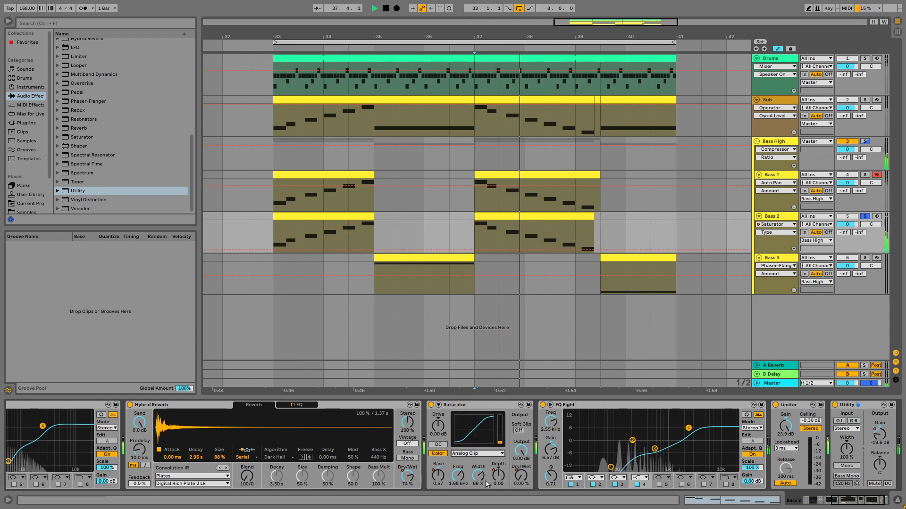
{"action": "mouse_move", "coordinate": [458, 475]}
{"action": "left_mouse_down"}
{"action": "mouse_move", "coordinate": [458, 494]}
{"action": "mouse_move", "coordinate": [444, 477]}
{"action": "left_mouse_up"}
{"action": "key", "text": "space"}
{"action": "key", "text": "space"}
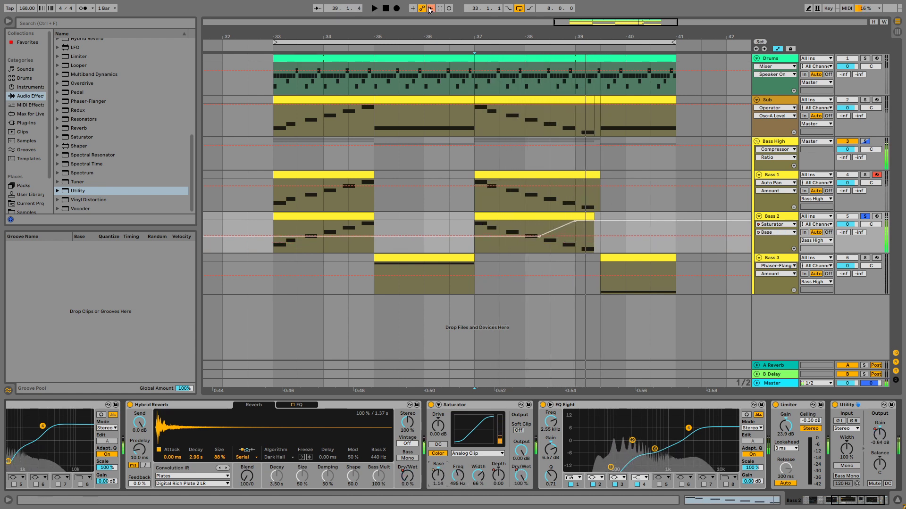
- Re-enable the overridden automation and remove the Saturator Base breakpoint of 36.0 at bar 39, leaving Base flat at 0.57
{"action": "left_click", "coordinate": [431, 8]}
{"action": "left_click", "coordinate": [550, 246]}
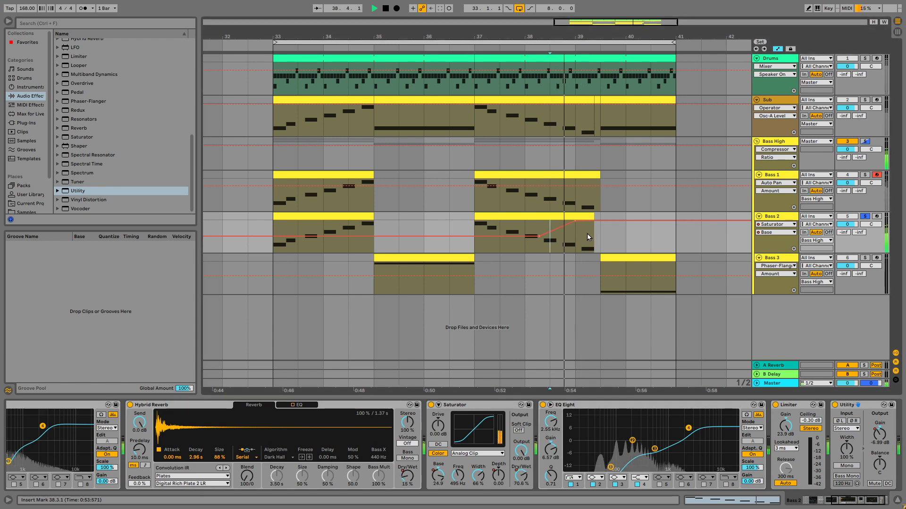
{"action": "key", "text": "space"}
{"action": "left_click", "coordinate": [576, 218]}
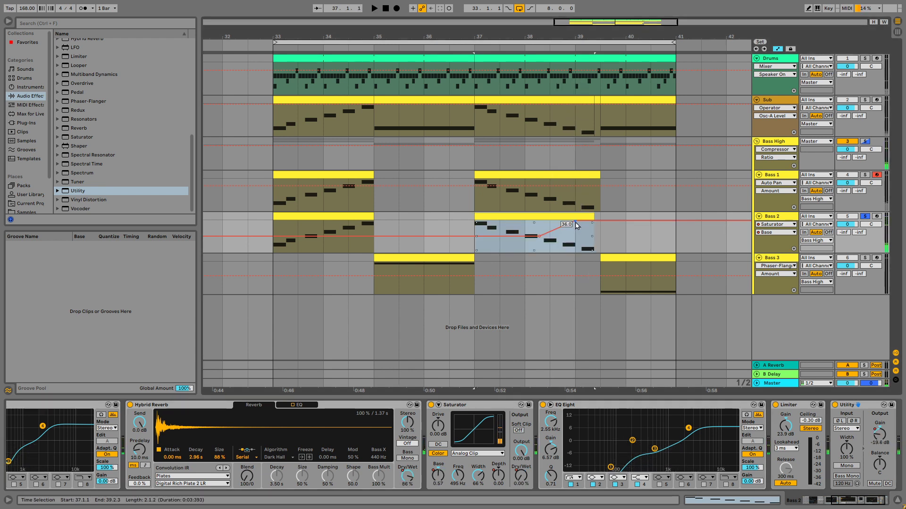
{"action": "left_click", "coordinate": [576, 222]}
{"action": "key", "text": "space"}
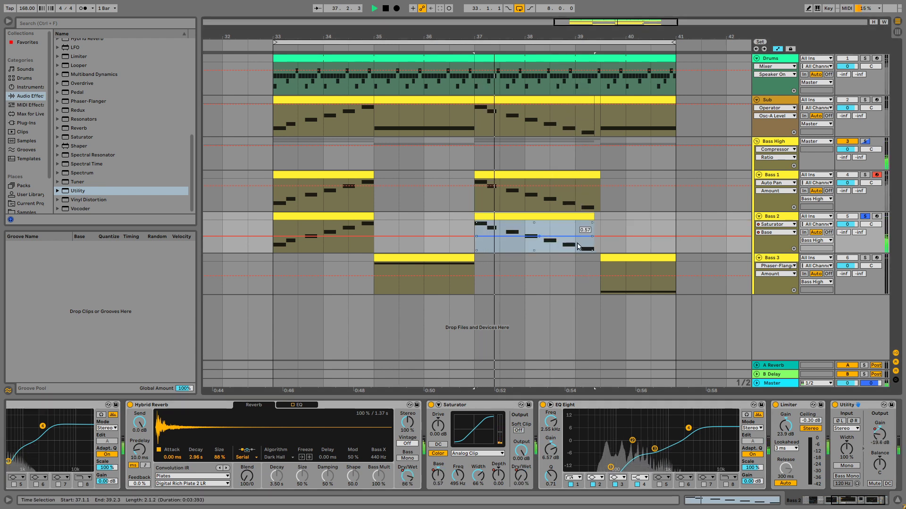
- Audition the end of the second Bass 2 call from bar 38.3 and from bar 39
{"action": "left_click", "coordinate": [554, 250]}
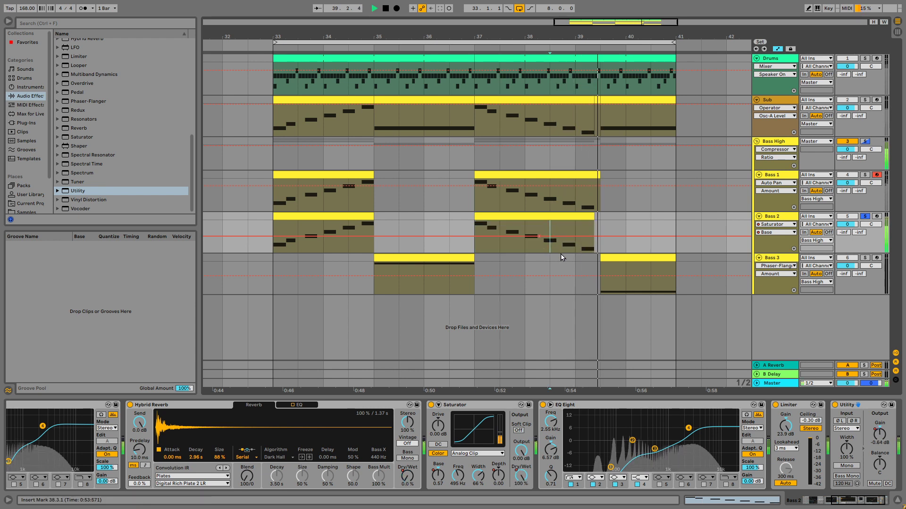
{"action": "left_click", "coordinate": [578, 247]}
{"action": "key", "text": "space"}
{"action": "key", "text": "space"}
{"action": "key", "text": "space"}
{"action": "key", "text": "space"}
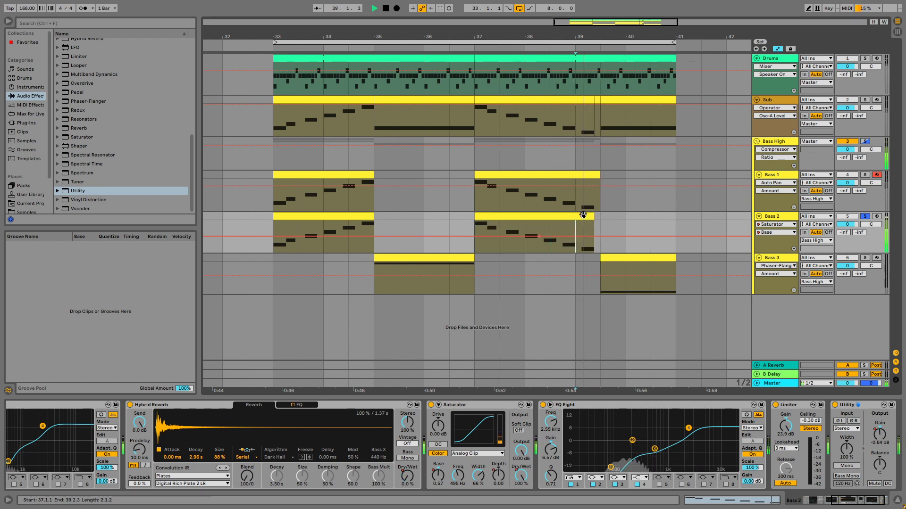
- Extend the second Bass 2 clip to bar 41, lengthen its final F#0 note to the clip's end, and play from bar 38.3
{"action": "key", "text": "space"}
{"action": "left_click_drag", "start_coordinate": [667, 219], "coordinate": [477, 217]}
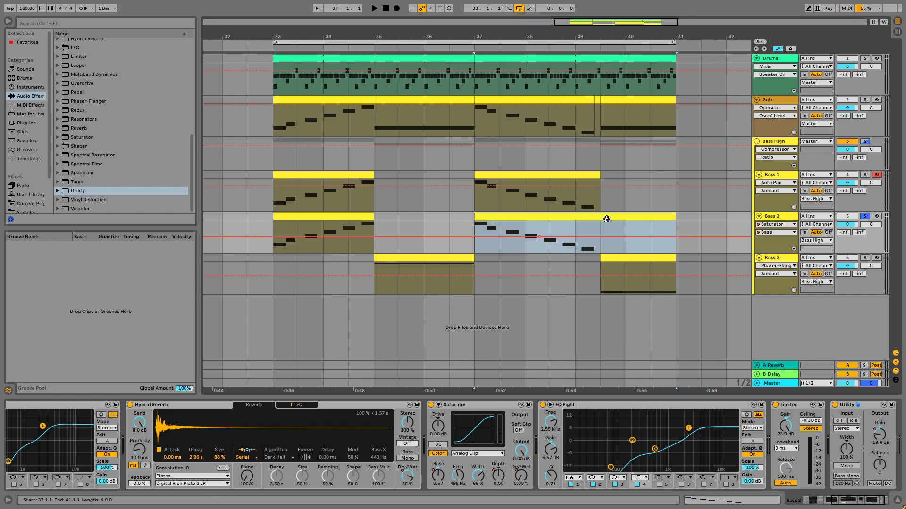
{"action": "double_click", "coordinate": [606, 216]}
{"action": "left_click", "coordinate": [587, 393]}
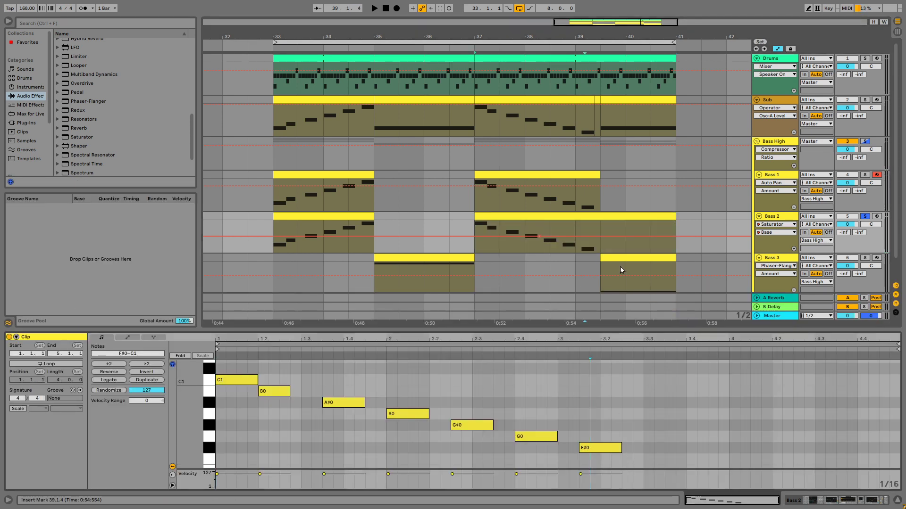
{"action": "left_click_drag", "start_coordinate": [620, 448], "coordinate": [898, 448]}
{"action": "left_click", "coordinate": [549, 262]}
{"action": "key", "text": "space"}
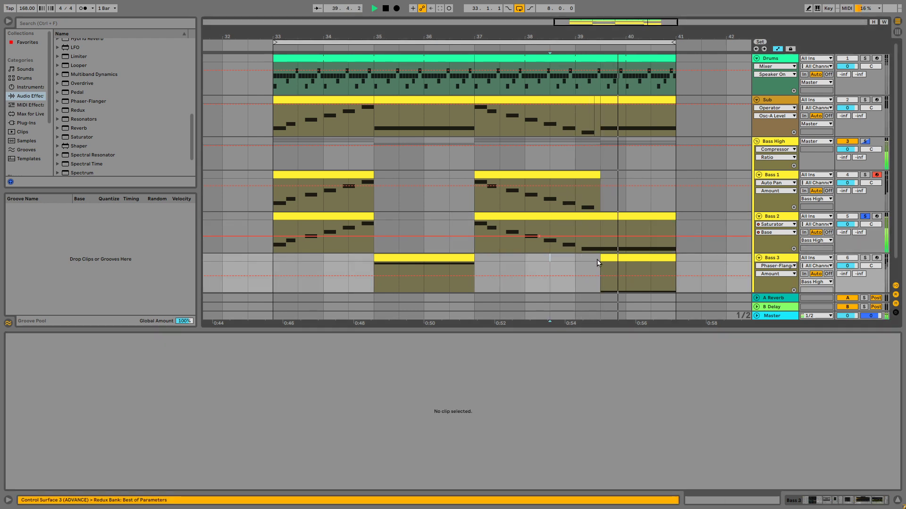
- Automate the Bass 2 Hybrid Reverb's Dry/Wet to rise to 100 % just after 39.4, starting from 39.3, and play it
{"action": "left_click", "coordinate": [778, 217]}
{"action": "double_click", "coordinate": [779, 218]}
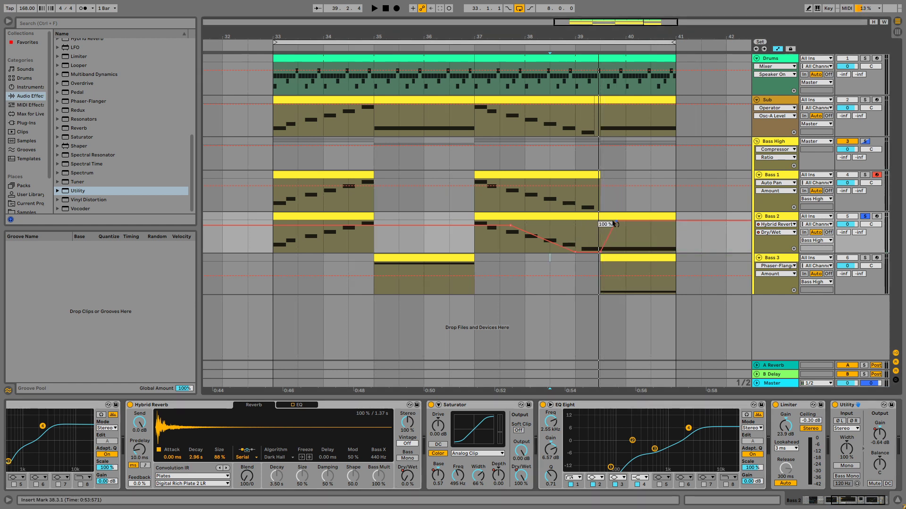
{"action": "key", "text": "space"}
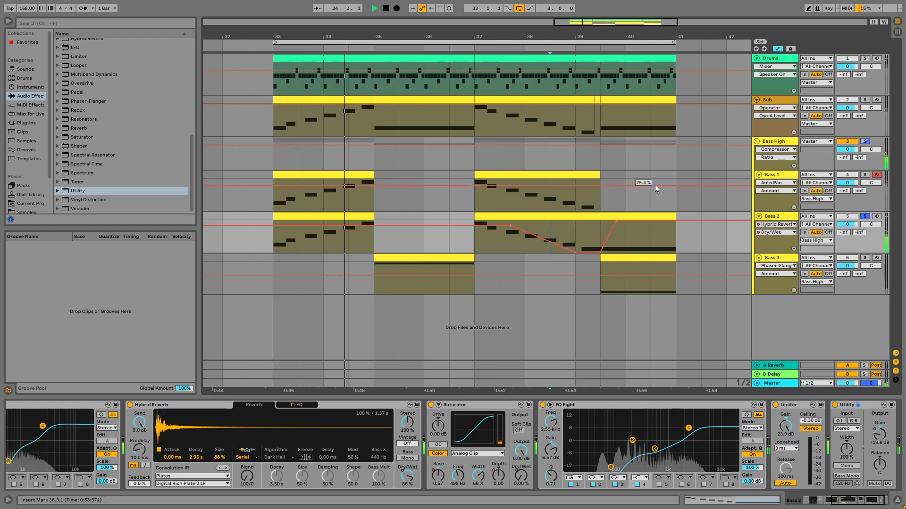
- Unsolo Bass 2 and play the full mix from bar 39
{"action": "left_click", "coordinate": [865, 218]}
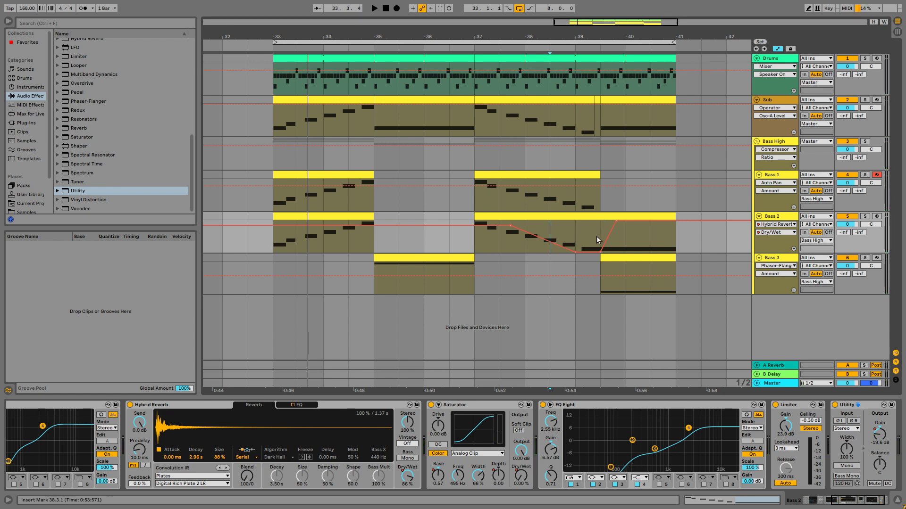
{"action": "left_click", "coordinate": [582, 234]}
{"action": "key", "text": "space"}
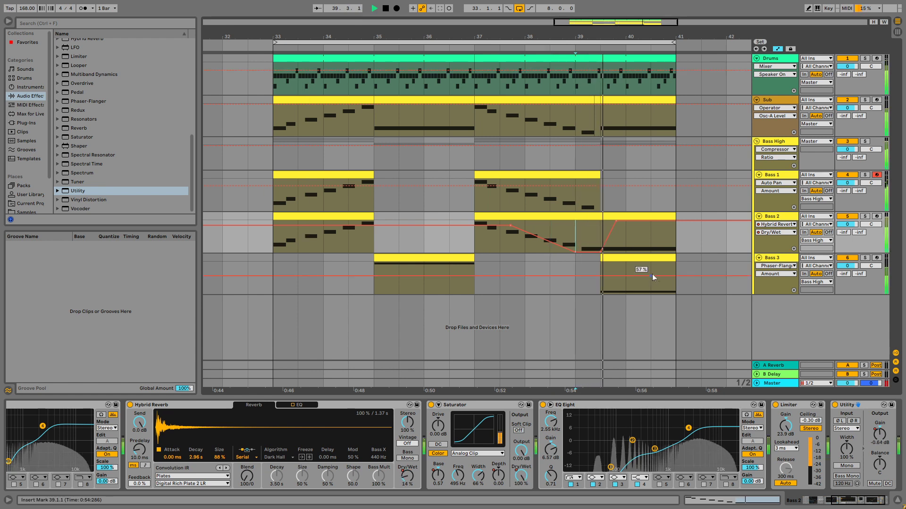
{"action": "key", "text": "space"}
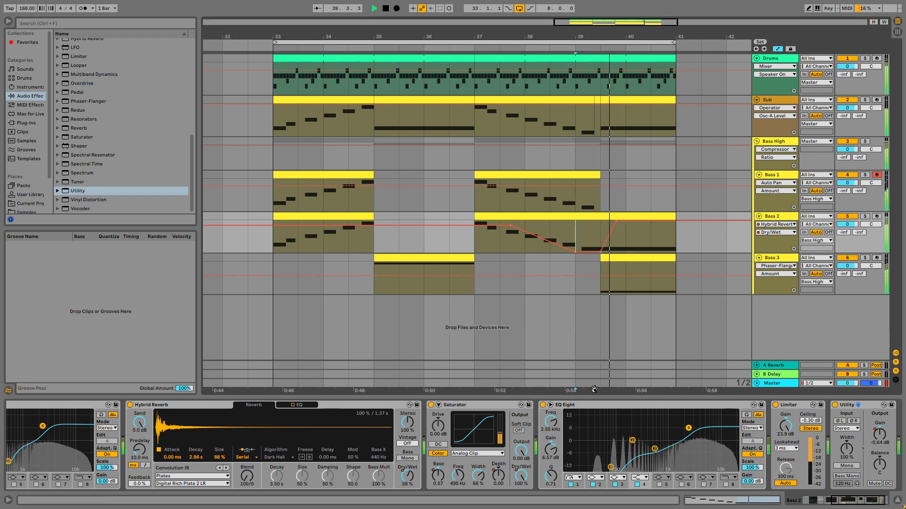
{"action": "key", "text": "space"}
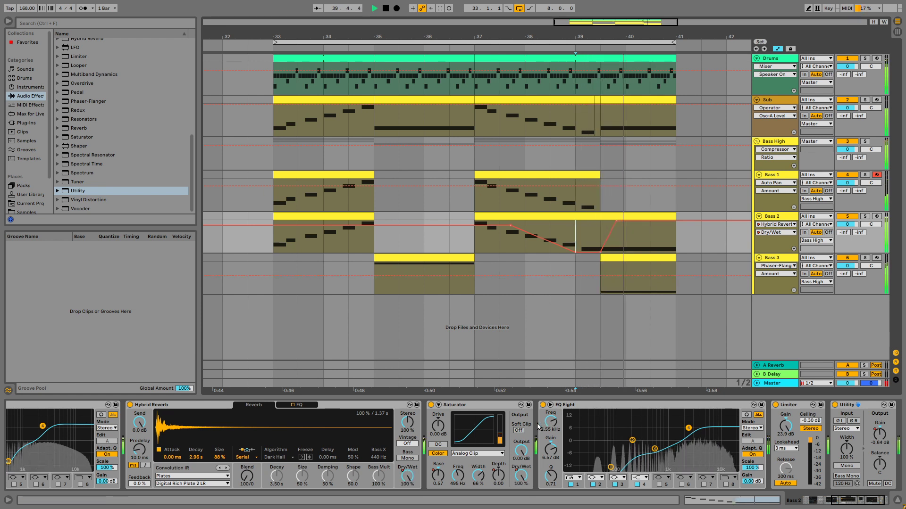
{"action": "key", "text": "space"}
{"action": "key", "text": "space"}
{"action": "key", "text": "space"}
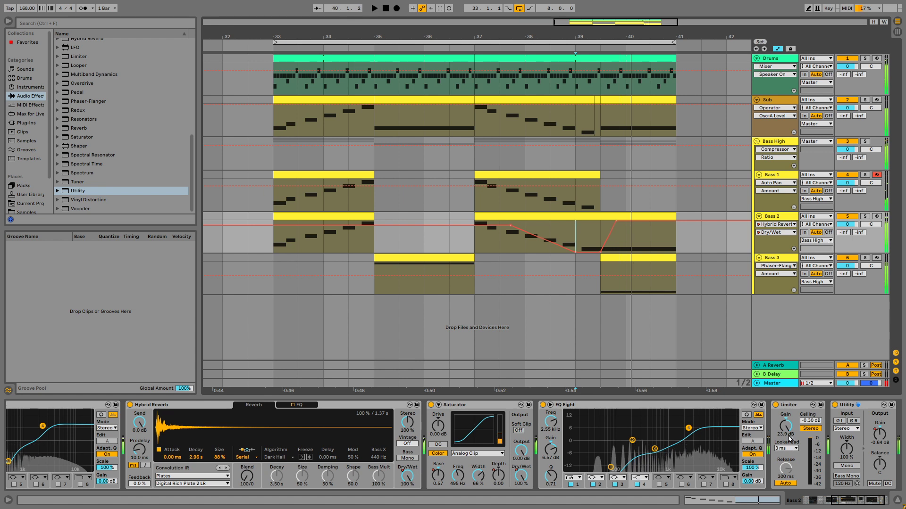
- Set the Bass 2 Limiter's Gain to 24.0 dB, automate it down to 14.7 dB from just after bar 39 to 39.3, and audition
{"action": "left_click", "coordinate": [785, 427]}
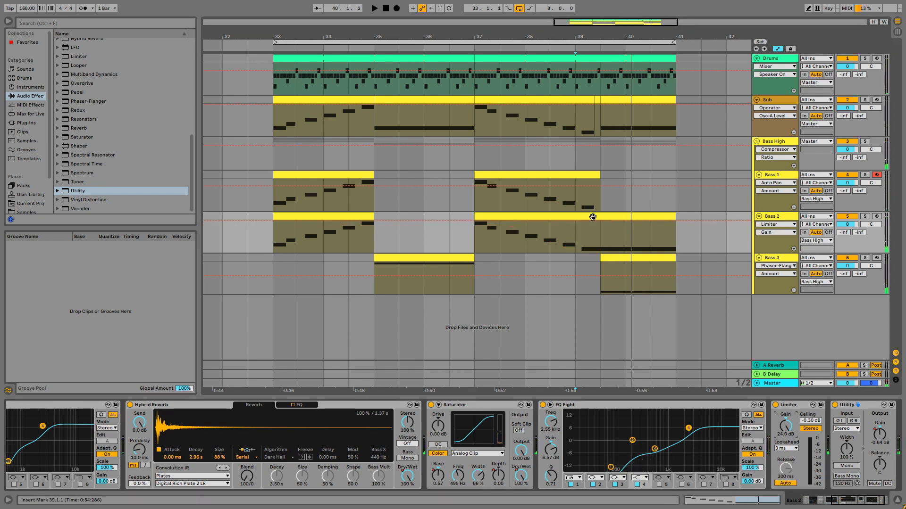
{"action": "left_click", "coordinate": [589, 216]}
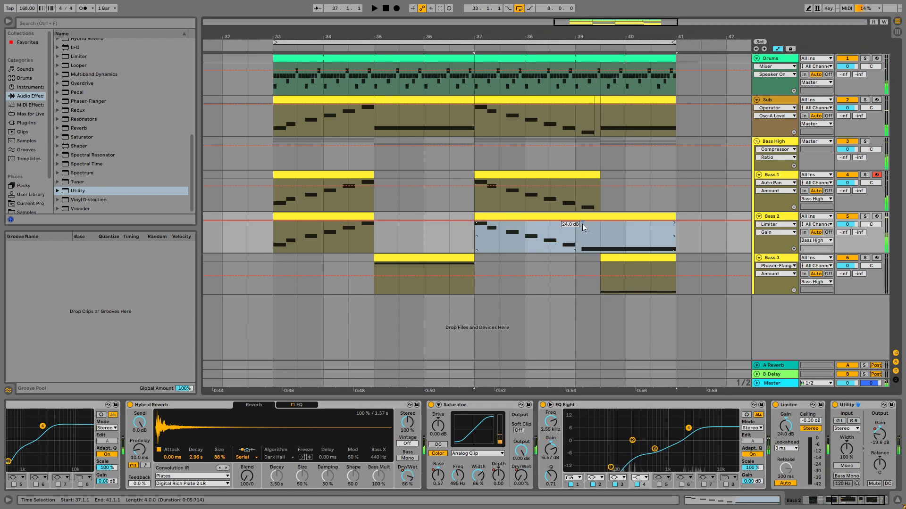
{"action": "key", "text": "space"}
{"action": "mouse_move", "coordinate": [593, 223]}
{"action": "left_mouse_down"}
{"action": "mouse_move", "coordinate": [582, 253]}
{"action": "mouse_move", "coordinate": [600, 227]}
{"action": "left_mouse_up"}
{"action": "key", "text": "space"}
{"action": "key", "text": "space"}
{"action": "key", "text": "space"}
{"action": "key", "text": "space"}
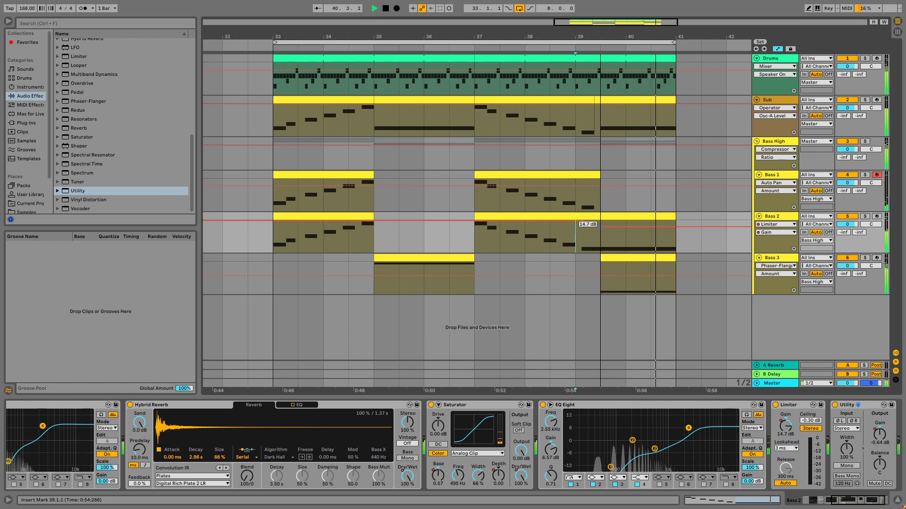
{"action": "key", "text": "space"}
{"action": "key", "text": "space"}
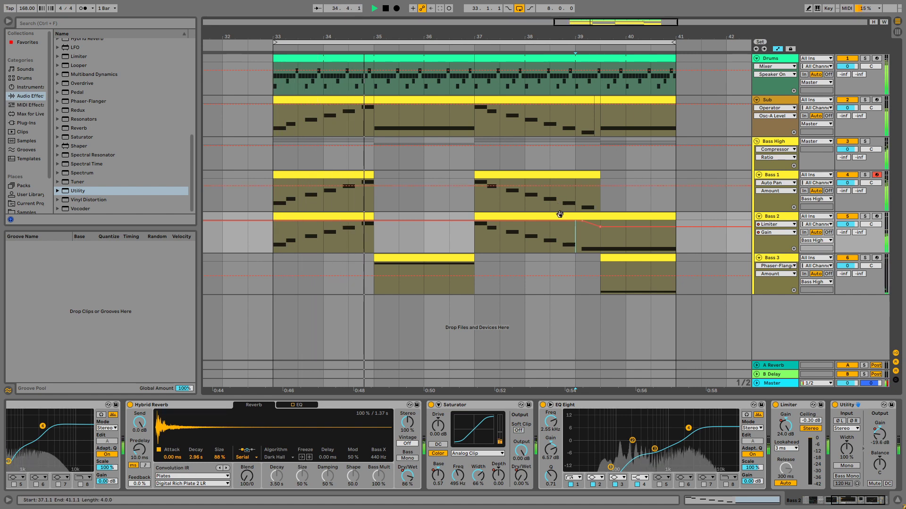
- Set the Threshold of the sidechained Compressor on the Bass High group to -21.7 dB during playback
{"action": "left_click", "coordinate": [770, 142]}
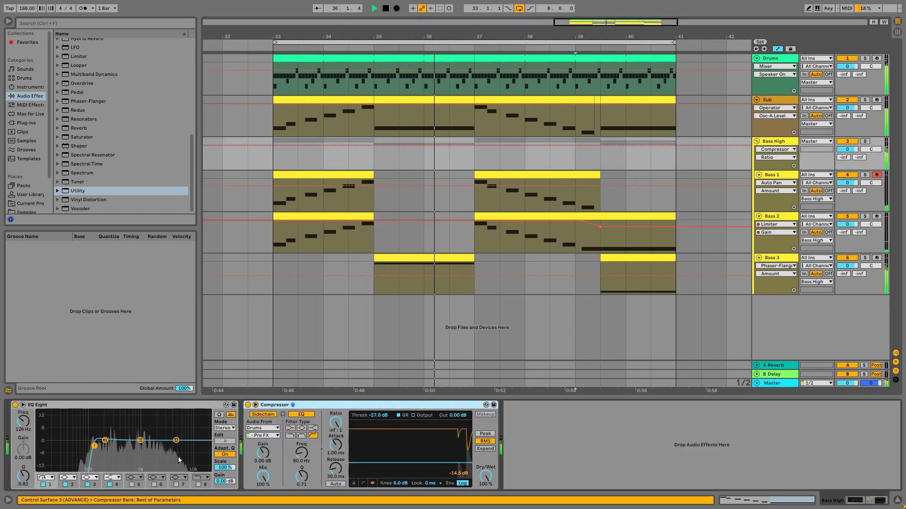
{"action": "left_click_drag", "start_coordinate": [364, 464], "coordinate": [364, 458]}
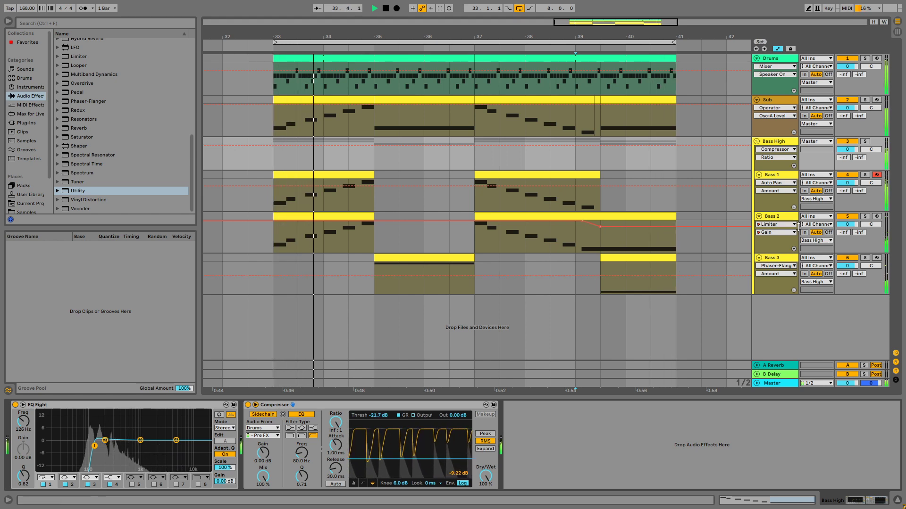
{"action": "key", "text": "space"}
- Set the high band of the Bass 2 Hybrid Reverb's EQ to 2.37 kHz and -8.1 dB, and play from bar 39
{"action": "double_click", "coordinate": [773, 217]}
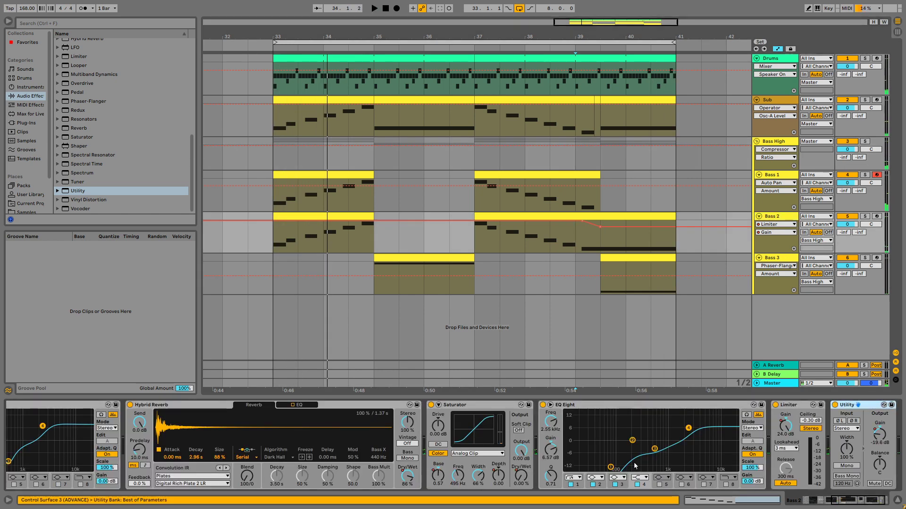
{"action": "left_click", "coordinate": [298, 406]}
{"action": "left_click", "coordinate": [293, 405]}
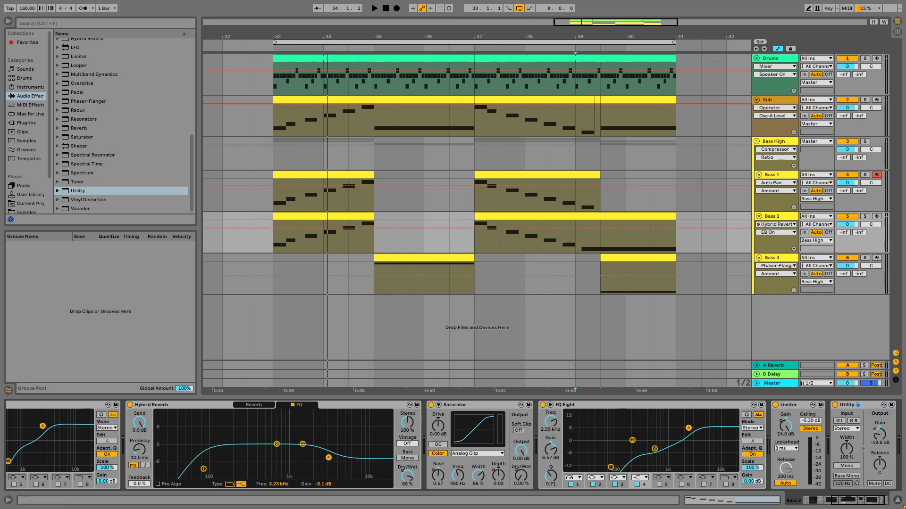
{"action": "left_click", "coordinate": [575, 238]}
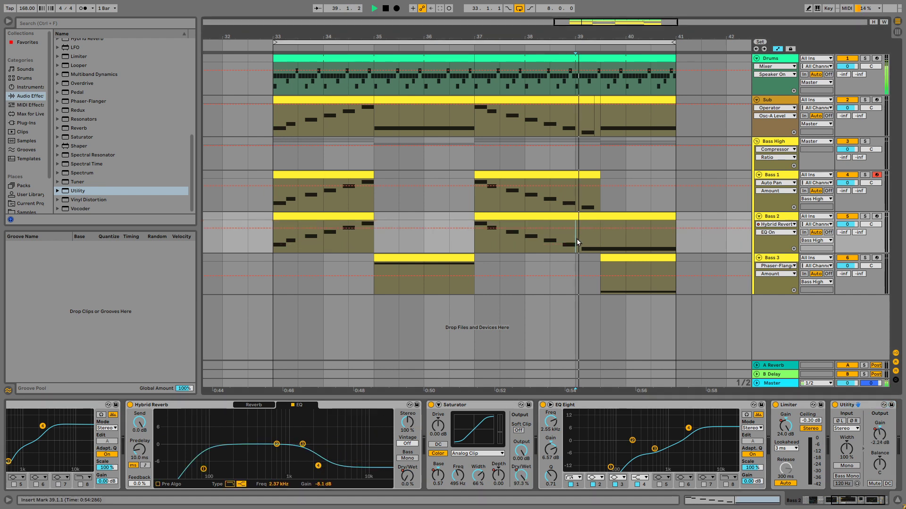
{"action": "key", "text": "space"}
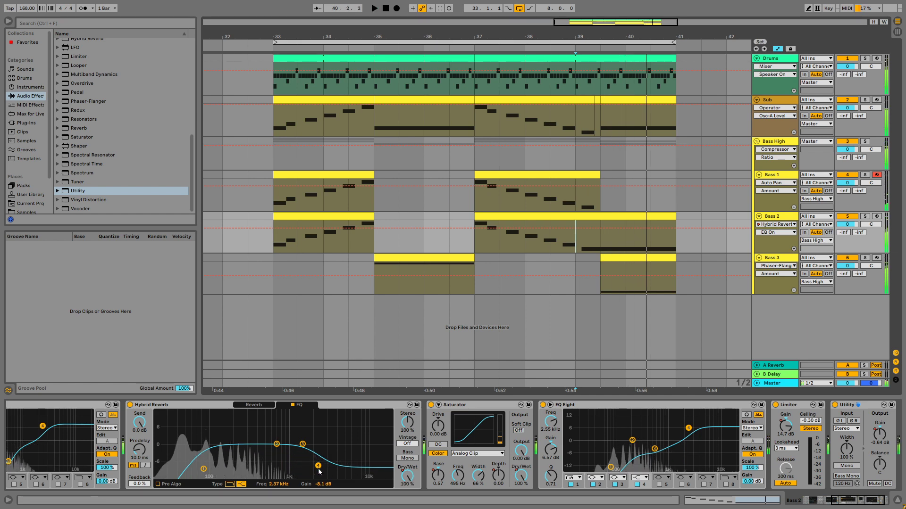
- Replay the full mix from bar 39 to hear the Bass 2 reverb EQ in context
{"action": "key", "text": "space"}
{"action": "key", "text": "space"}
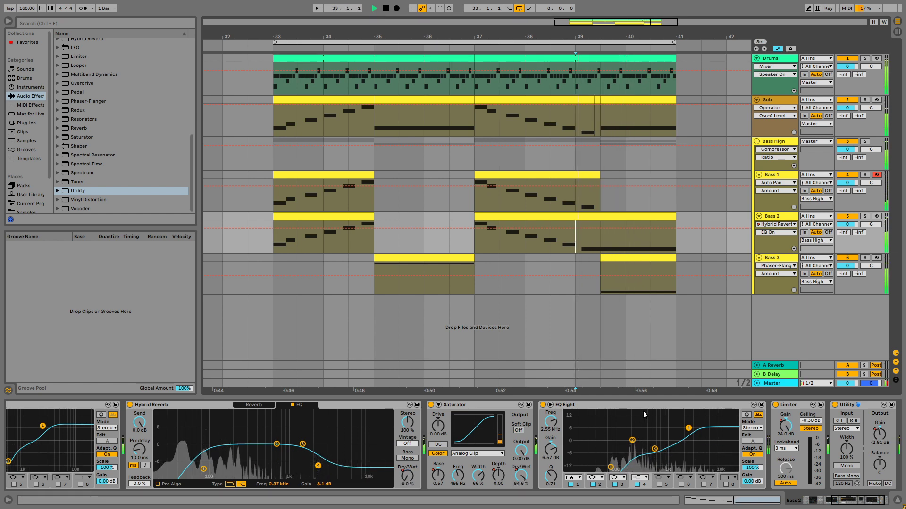
{"action": "key", "text": "space"}
- Draw a MIDI Pitch Bend envelope in the second Bass 2 clip, falling from just after 3.2 to its minimum at 3.3
{"action": "left_click", "coordinate": [628, 218]}
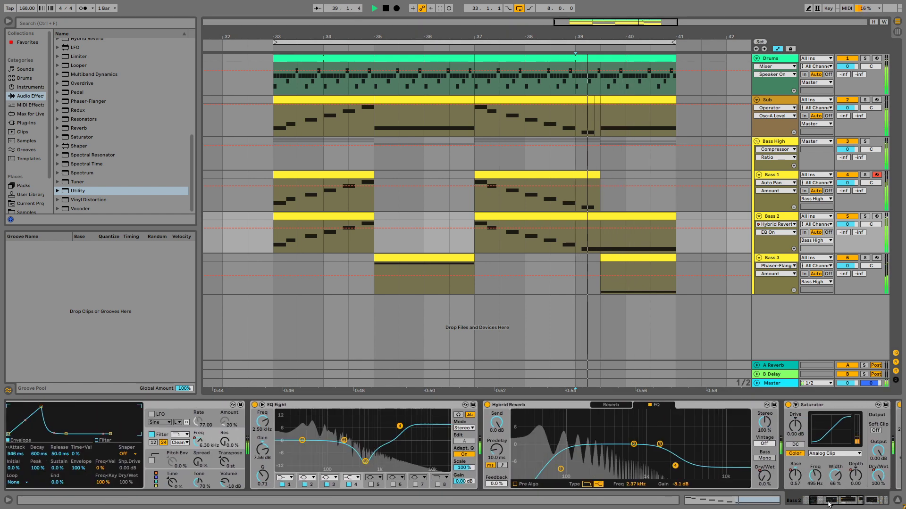
{"action": "double_click", "coordinate": [628, 218]}
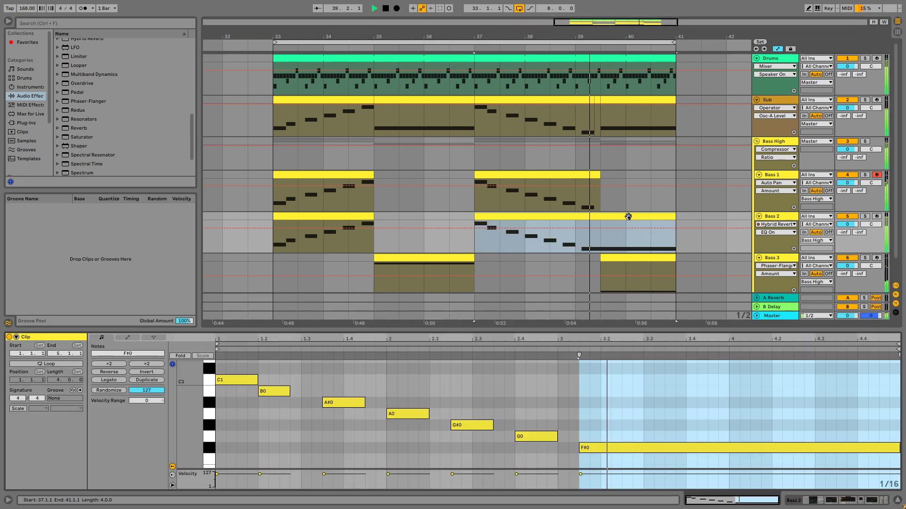
{"action": "left_click", "coordinate": [128, 337]}
{"action": "left_click", "coordinate": [119, 355]}
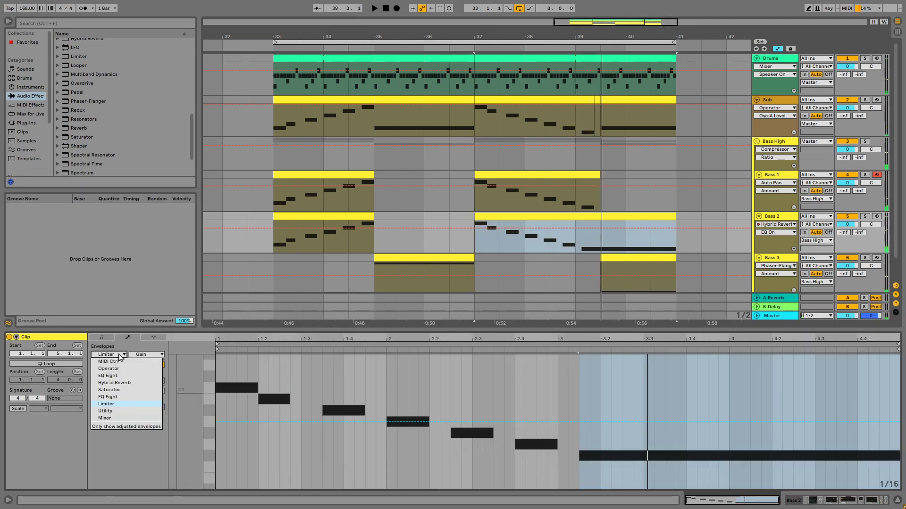
{"action": "left_click", "coordinate": [108, 362]}
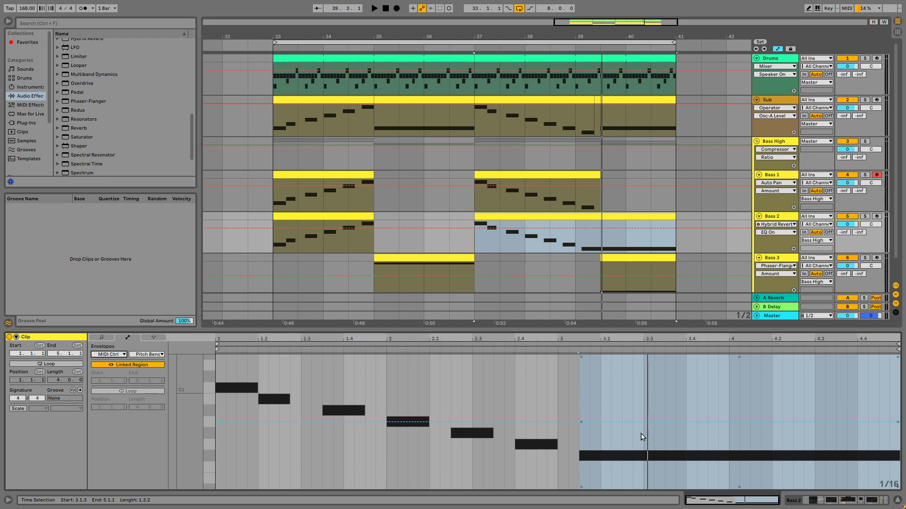
{"action": "left_click", "coordinate": [611, 422]}
{"action": "left_click_drag", "start_coordinate": [623, 423], "coordinate": [644, 489]}
- Solo Bass 2, play it from bar 39, and bring its Operator device into view
{"action": "key", "text": "space"}
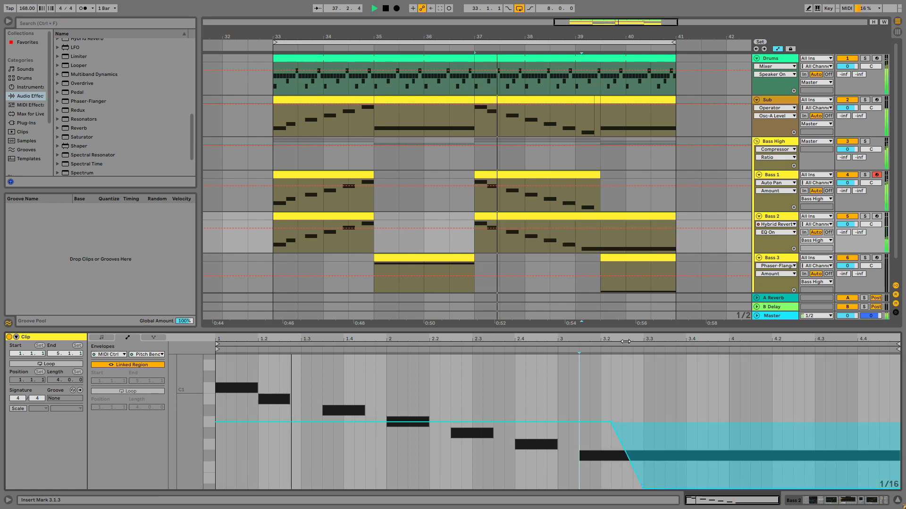
{"action": "left_click", "coordinate": [570, 252]}
{"action": "key", "text": "space"}
{"action": "left_click", "coordinate": [865, 216]}
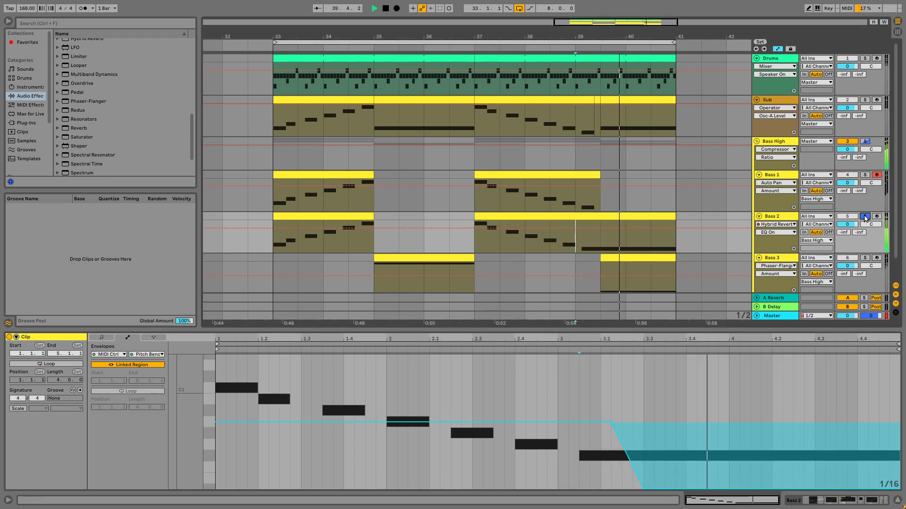
{"action": "double_click", "coordinate": [768, 218]}
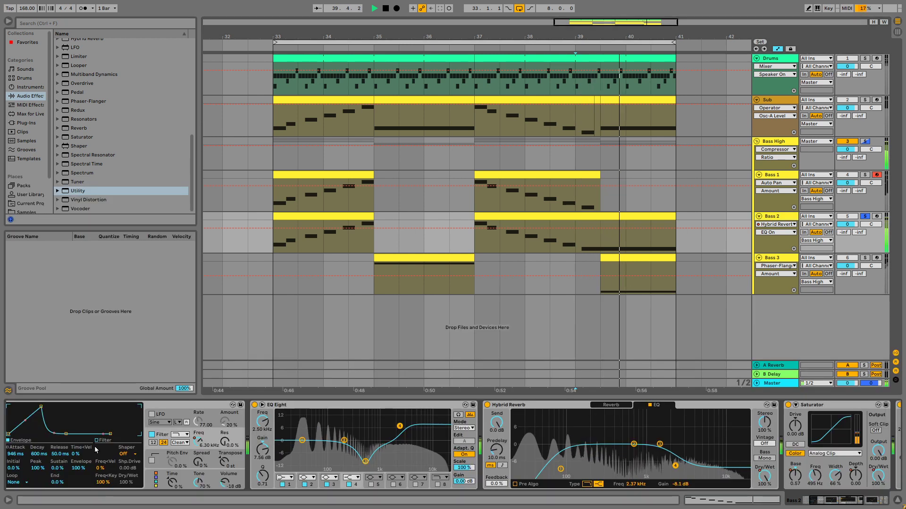
{"action": "scroll", "coordinate": [839, 480], "scroll_direction": "up", "scroll_amount": 4}
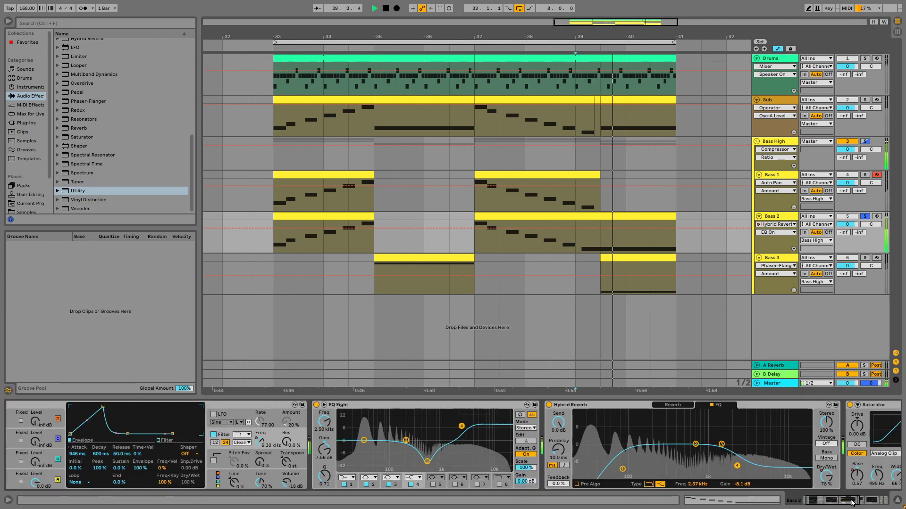
- Play Bass 2 from bar 37 and unsolo it to hear the full mix
{"action": "left_click", "coordinate": [481, 245]}
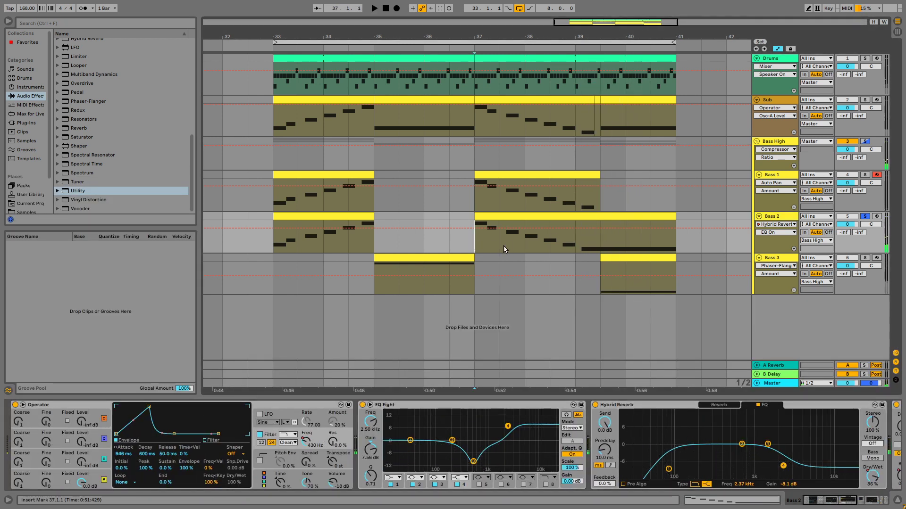
{"action": "key", "text": "space"}
{"action": "left_click", "coordinate": [865, 216]}
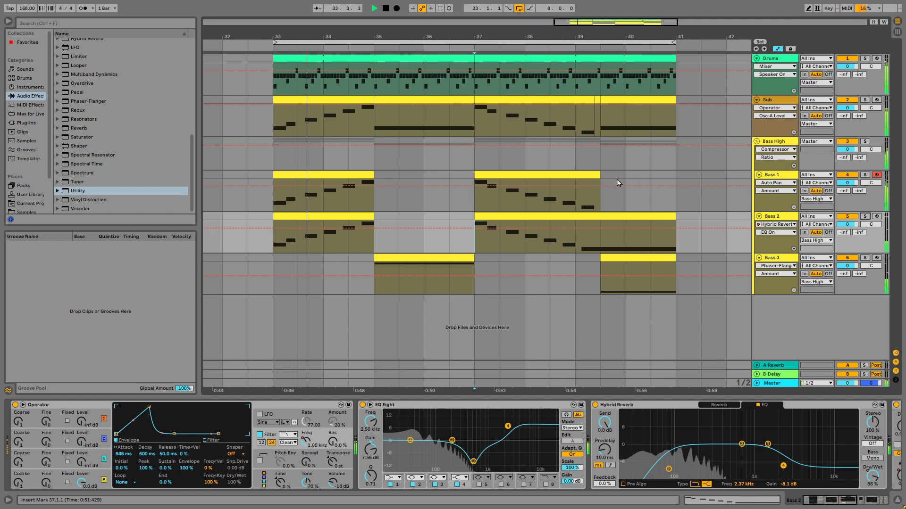
- Try delaying the Bass 2 pitch bend so it falls from 3.3 to just after 3.4, and play from bar 39
{"action": "double_click", "coordinate": [621, 101]}
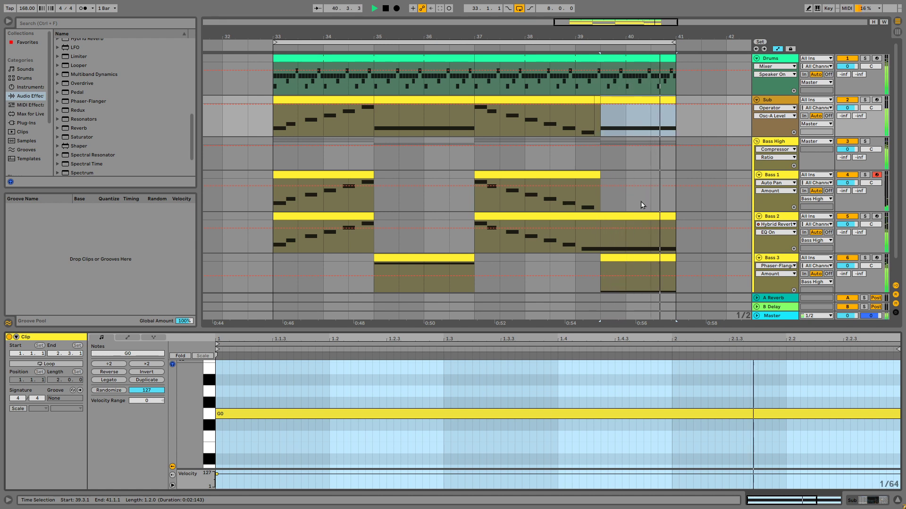
{"action": "left_click", "coordinate": [636, 217]}
{"action": "key", "text": "space"}
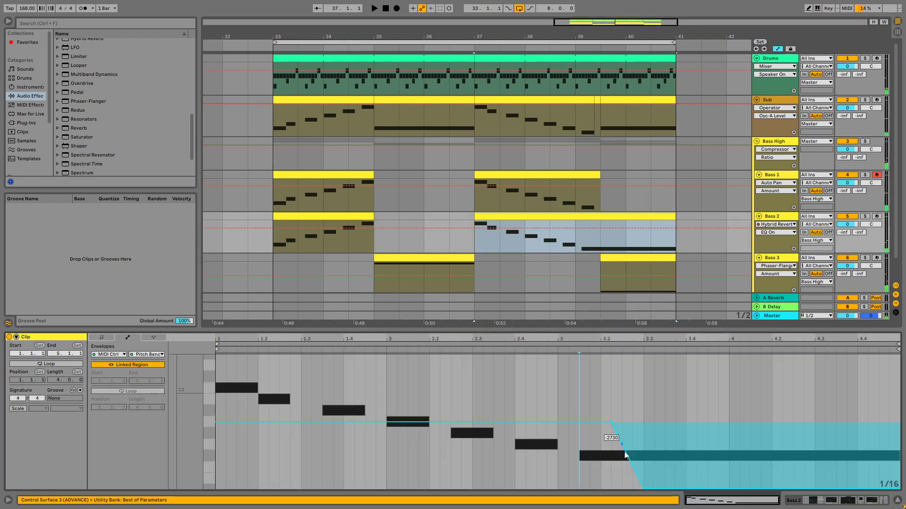
{"action": "left_click_drag", "start_coordinate": [611, 422], "coordinate": [643, 423]}
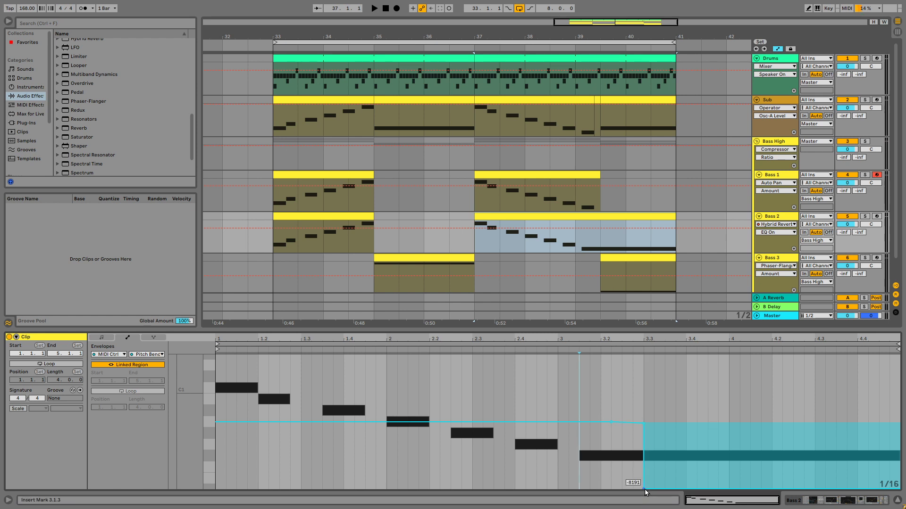
{"action": "left_click_drag", "start_coordinate": [644, 489], "coordinate": [696, 489]}
{"action": "left_click", "coordinate": [577, 249]}
{"action": "key", "text": "space"}
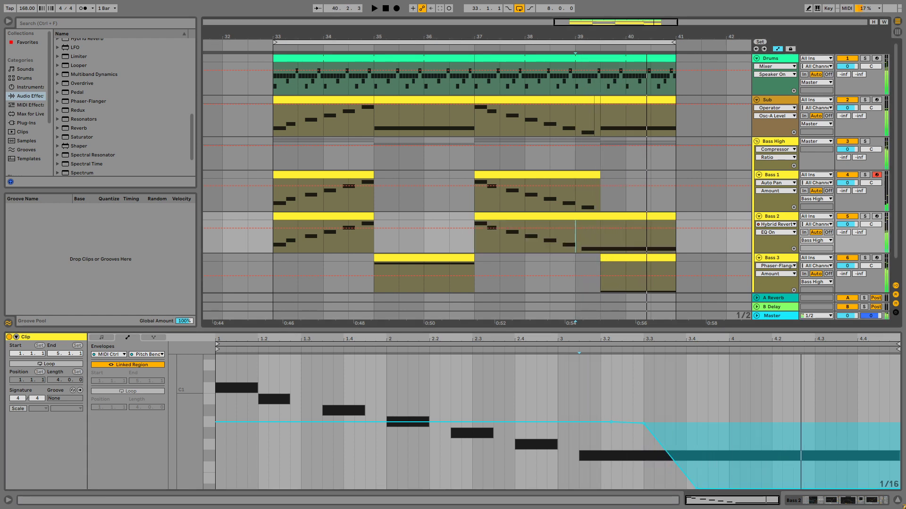
{"action": "key", "text": "space"}
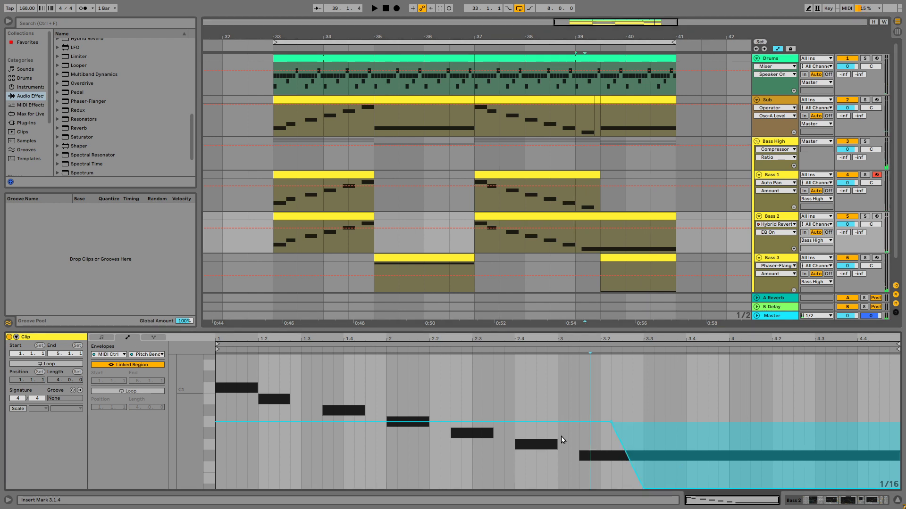
- Set the pitch bend range of Bass 2's Operator to +24 st and audition the mix from bar 39
{"action": "left_click", "coordinate": [588, 422]}
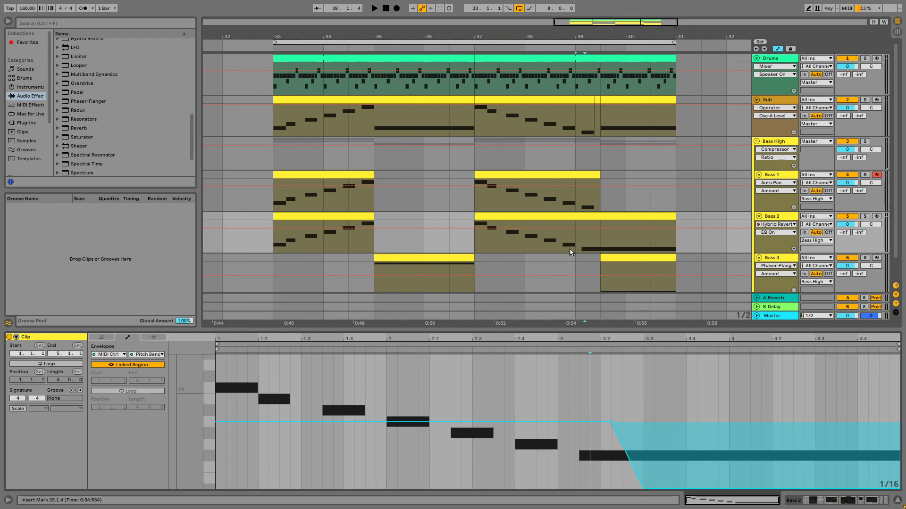
{"action": "left_click", "coordinate": [775, 216]}
{"action": "left_click", "coordinate": [267, 478]}
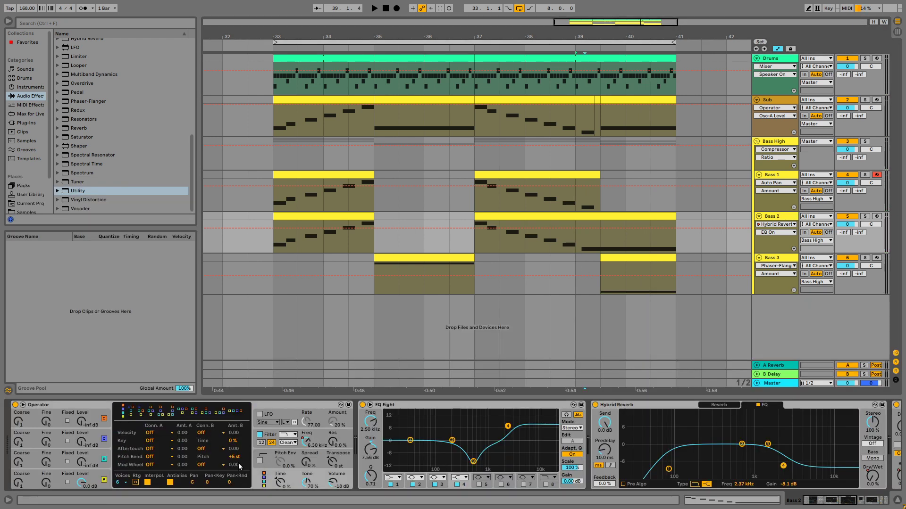
{"action": "left_click", "coordinate": [235, 458]}
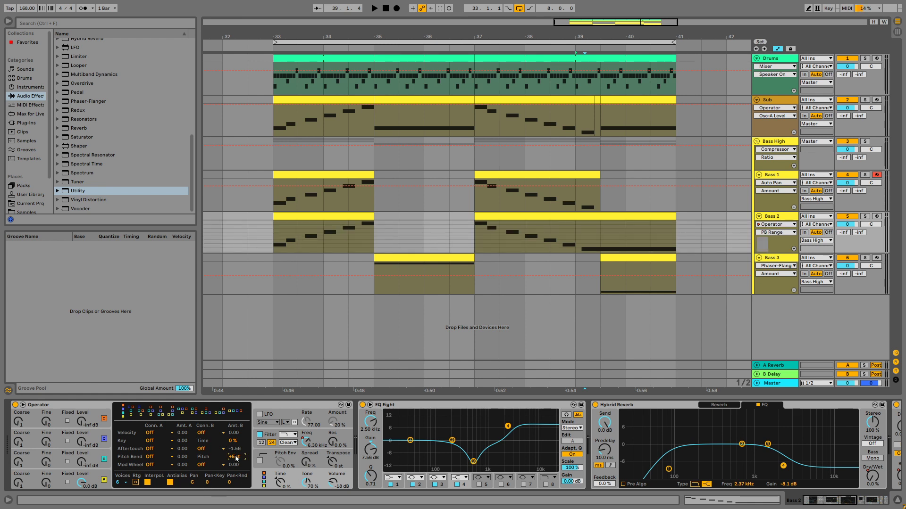
{"action": "left_click", "coordinate": [576, 236]}
{"action": "key", "text": "space"}
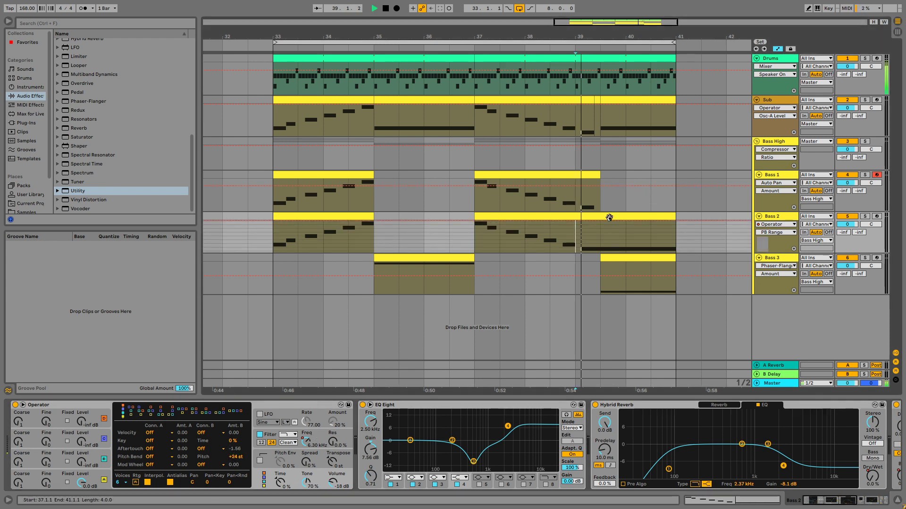
{"action": "key", "text": "space"}
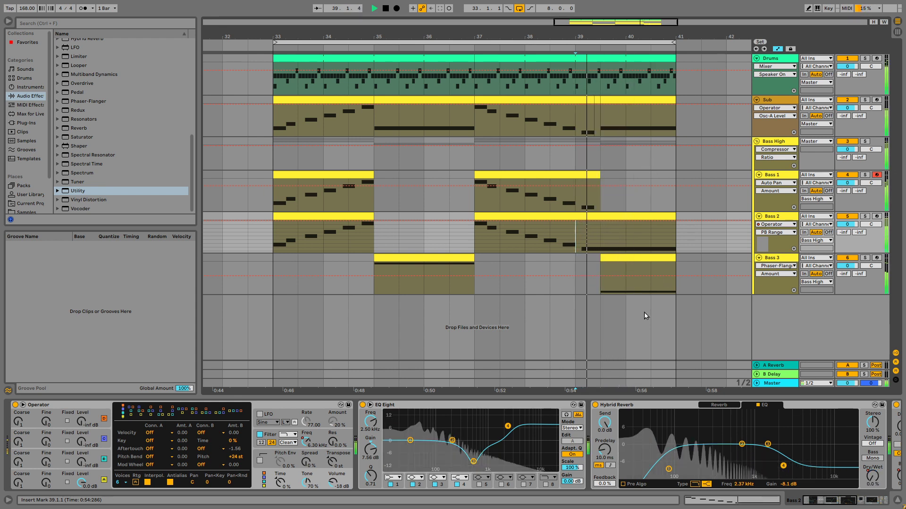
- Compare the Bass 2 Hybrid Reverb with its EQ switched off and on during playback, and stop
{"action": "left_click", "coordinate": [758, 405]}
{"action": "left_click", "coordinate": [757, 405]}
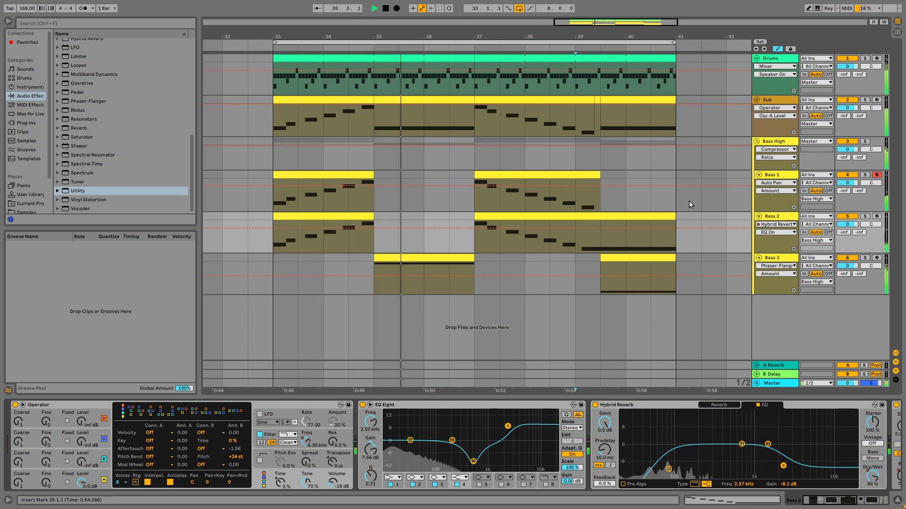
{"action": "key", "text": "space"}
- Duplicate the Bass 2 track and delete the clips at bars 33 to 35 from both Bass 2 tracks
{"action": "left_click", "coordinate": [775, 217]}
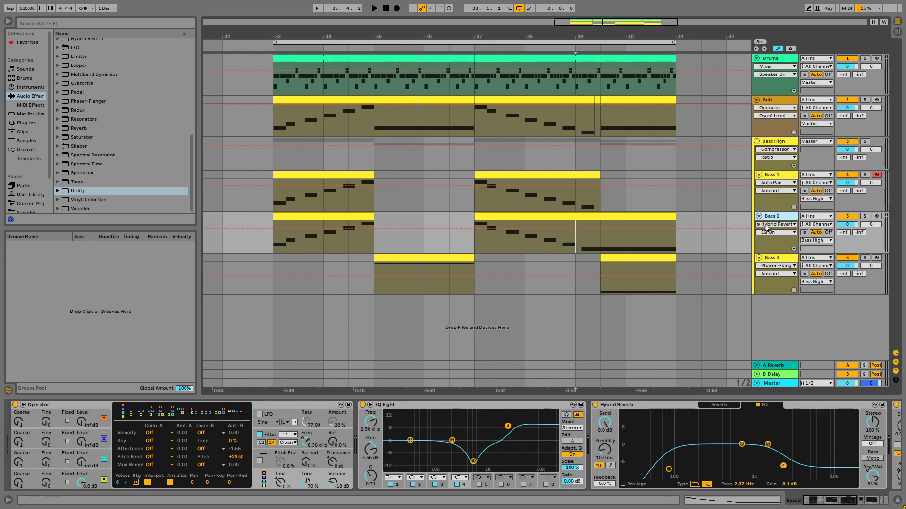
{"action": "key", "text": "ctrl+d"}
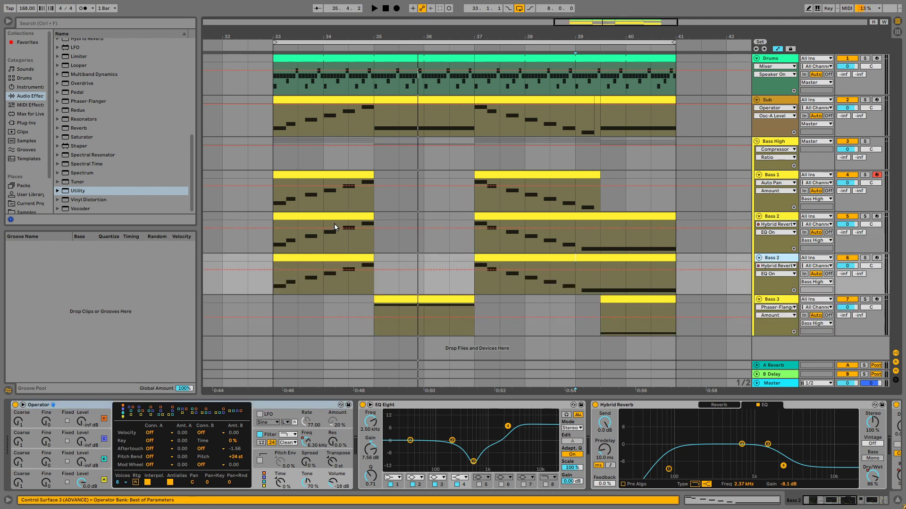
{"action": "left_click_drag", "start_coordinate": [334, 224], "coordinate": [343, 258]}
{"action": "key", "text": "Delete"}
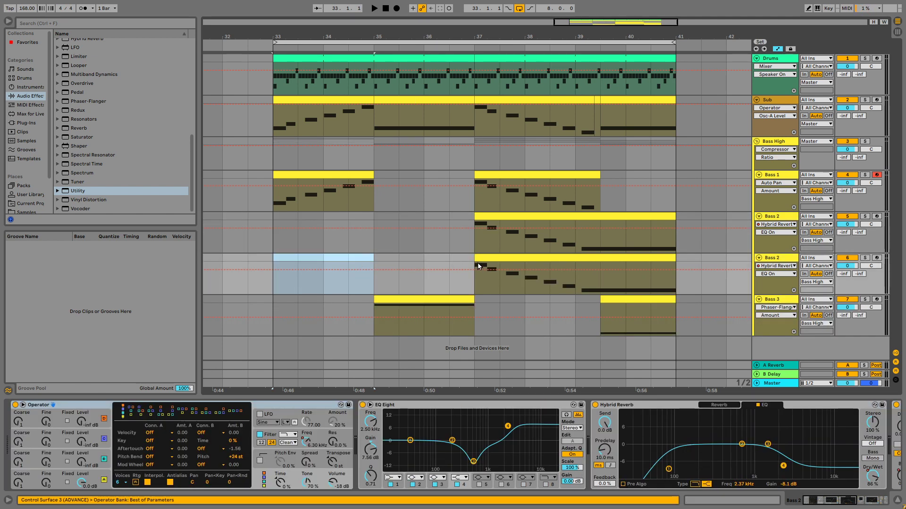
- Trim the duplicated Bass 2 clip to its sustained last note just after bar 39, and audition from bar 39
{"action": "left_click_drag", "start_coordinate": [477, 262], "coordinate": [576, 269]}
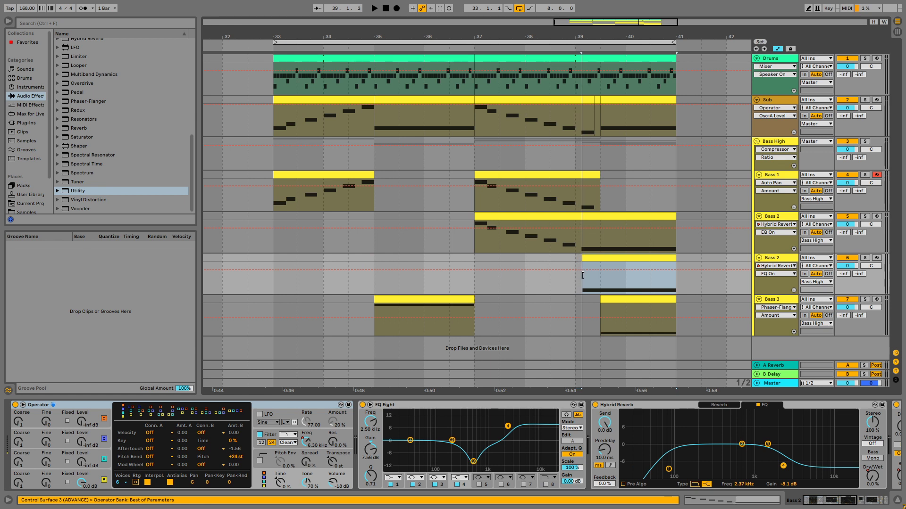
{"action": "left_click", "coordinate": [576, 273]}
{"action": "key", "text": "space"}
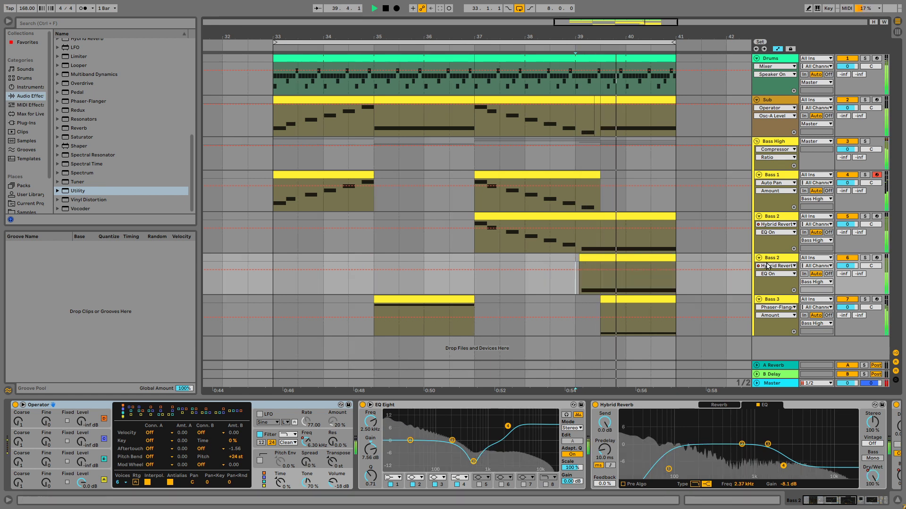
{"action": "key", "text": "space"}
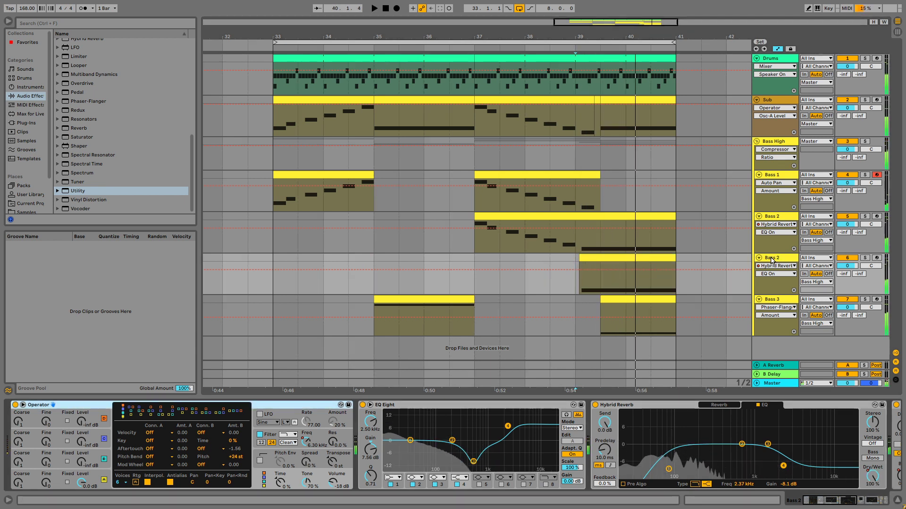
- Try pitch bend ranges of +5 and +6 st on the duplicate Bass 2's Operator, then settle on 0 st, auditioning from bar 39
{"action": "left_click", "coordinate": [240, 457]}
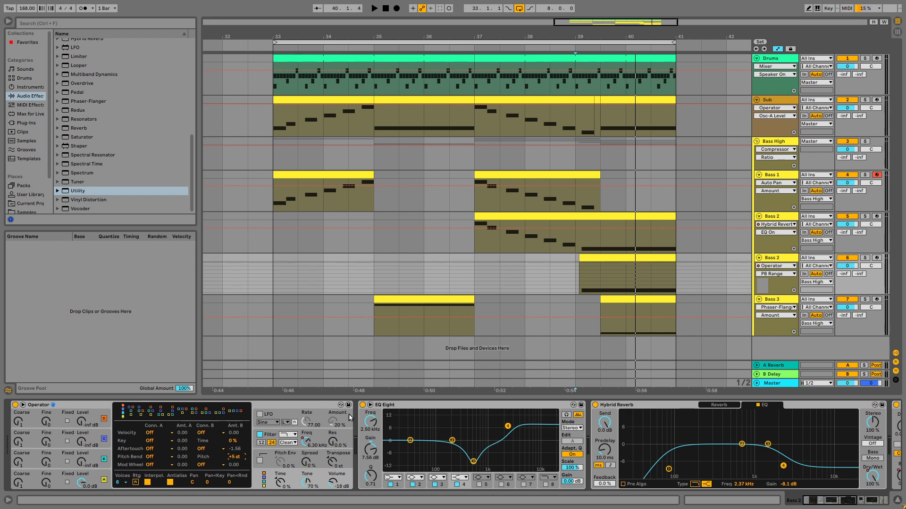
{"action": "left_click", "coordinate": [578, 279]}
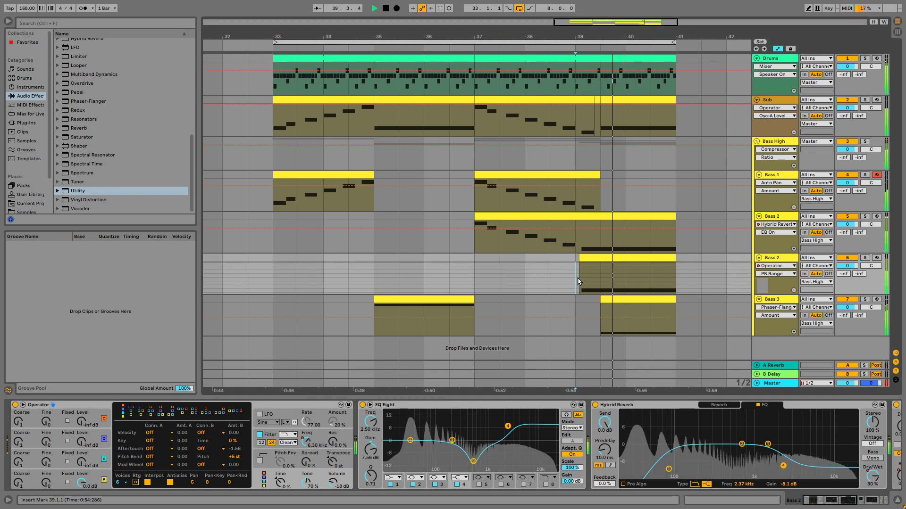
{"action": "left_click_drag", "start_coordinate": [233, 458], "coordinate": [234, 466]}
{"action": "key", "text": "space"}
{"action": "key", "text": "space"}
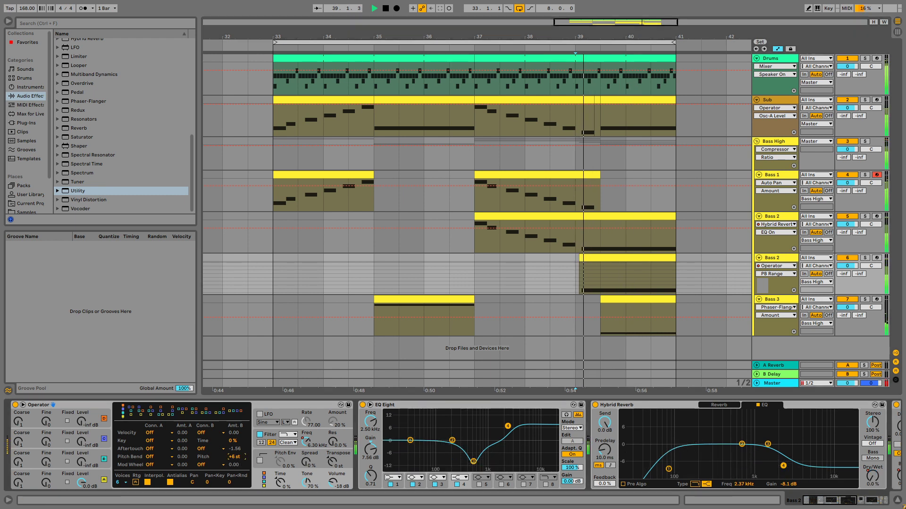
{"action": "key", "text": "space"}
{"action": "key", "text": "space"}
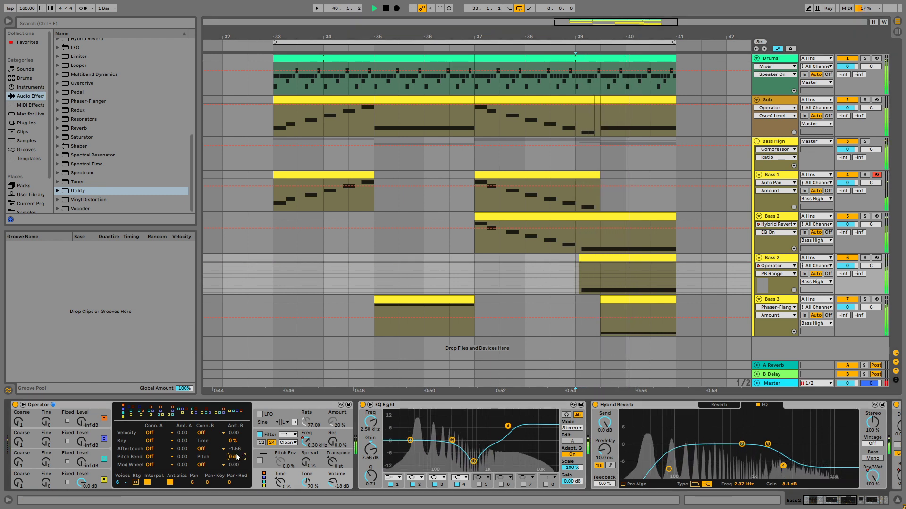
{"action": "key", "text": "space"}
{"action": "key", "text": "space"}
{"action": "key", "text": "space"}
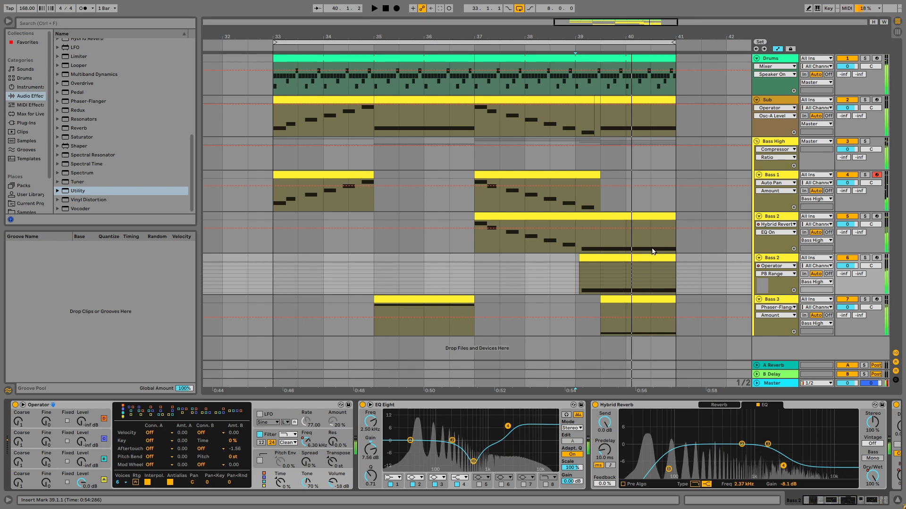
- Raise the Pitch Bend envelope's end point at 3.3 to its maximum in the duplicate Bass 2 clip
{"action": "double_click", "coordinate": [633, 268]}
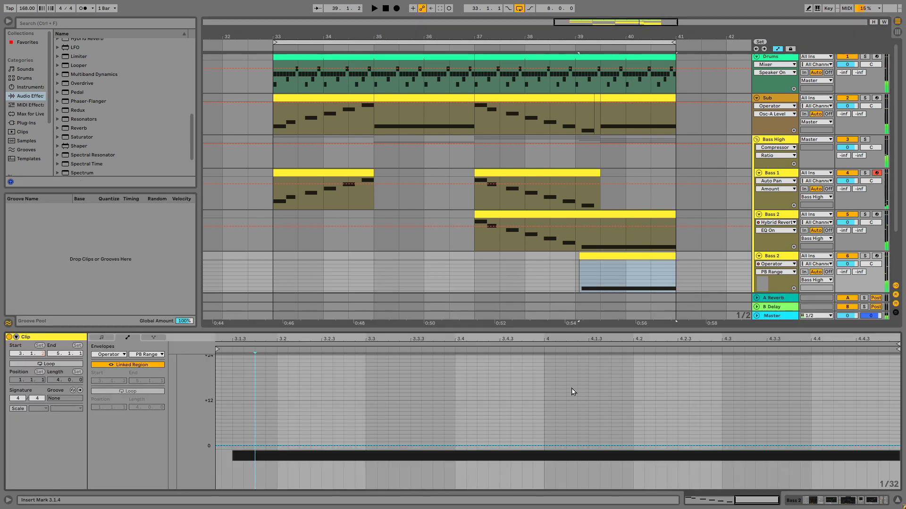
{"action": "left_click", "coordinate": [109, 354]}
{"action": "left_click", "coordinate": [113, 366]}
{"action": "left_click_drag", "start_coordinate": [367, 488], "coordinate": [366, 356]}
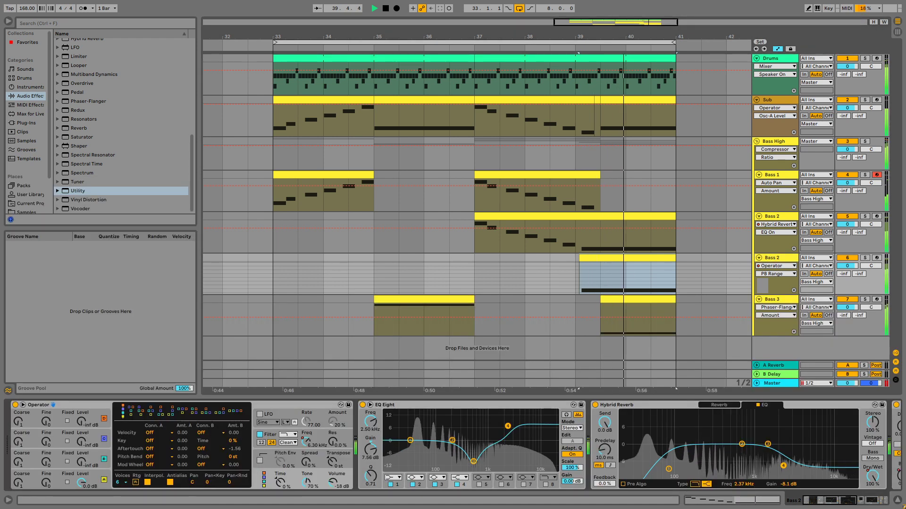
- Try pitch bend ranges of +24 and +12 st on the duplicate Bass 2's Operator, auditioning each from just after bar 39
{"action": "left_click_drag", "start_coordinate": [233, 452], "coordinate": [236, 425]}
{"action": "key", "text": "space"}
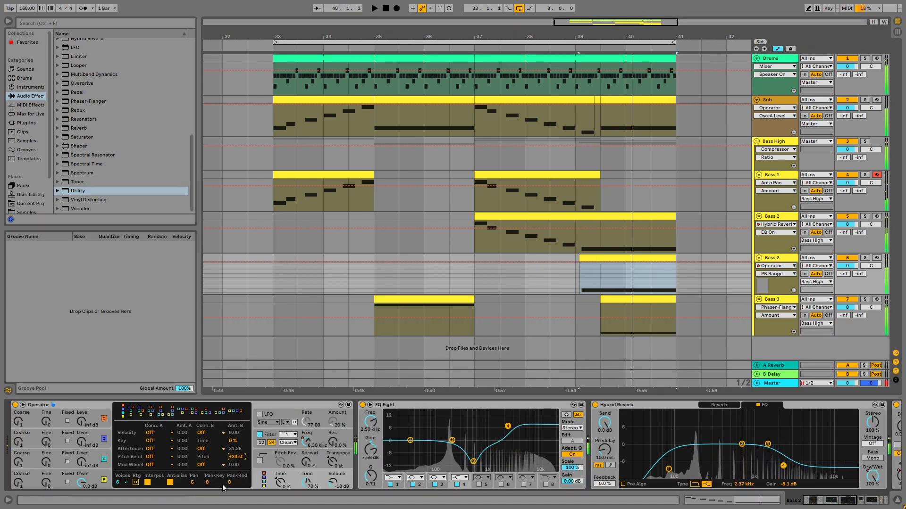
{"action": "key", "text": "space"}
{"action": "key", "text": "space"}
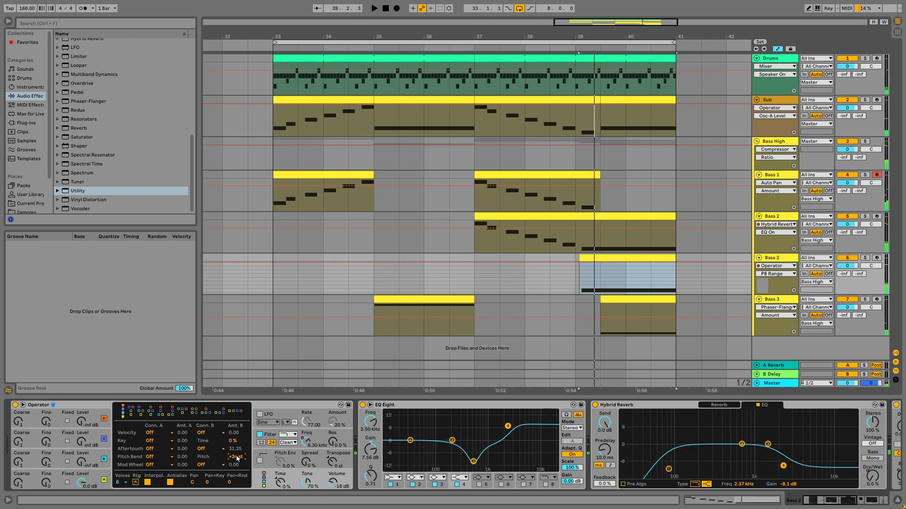
{"action": "key", "text": "space"}
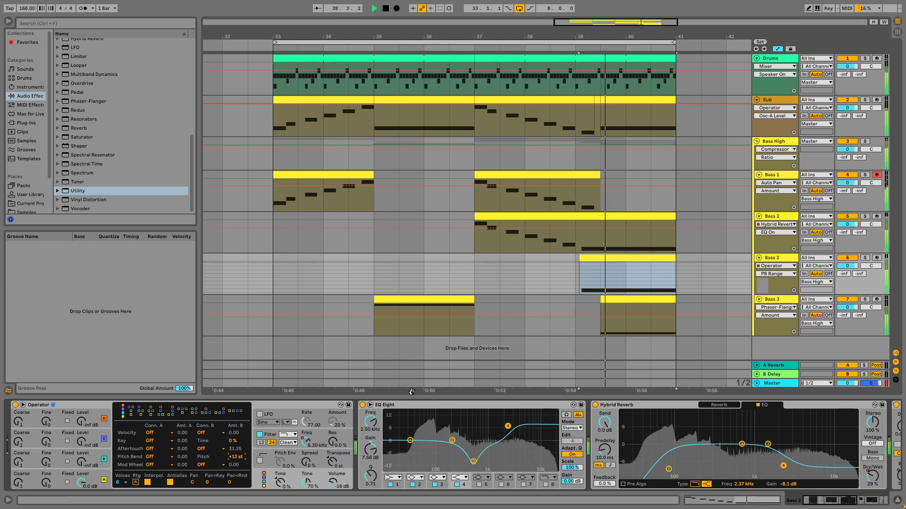
{"action": "key", "text": "space"}
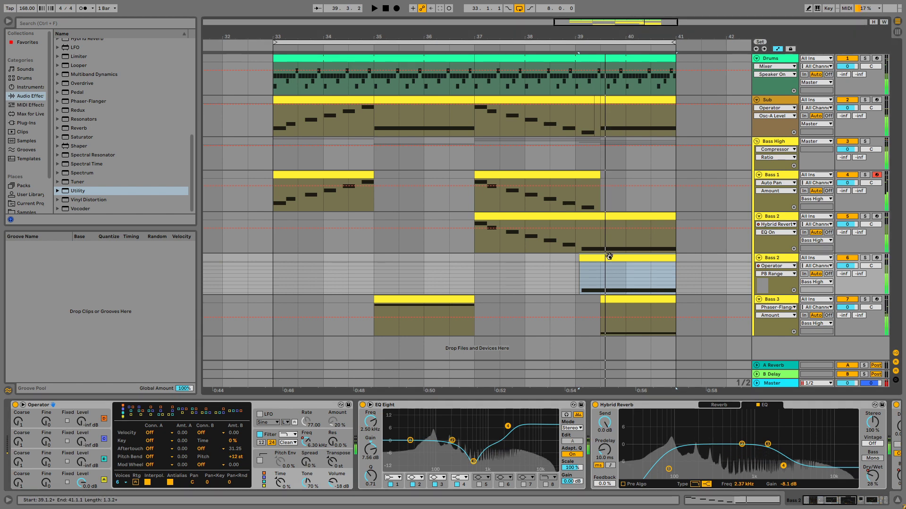
- Reshape the duplicate Bass 2 clip's Pitch Bend envelope to dip to -8192 just before 3.3 and rise to 8191 just before 4
{"action": "double_click", "coordinate": [609, 257]}
{"action": "key", "text": "space"}
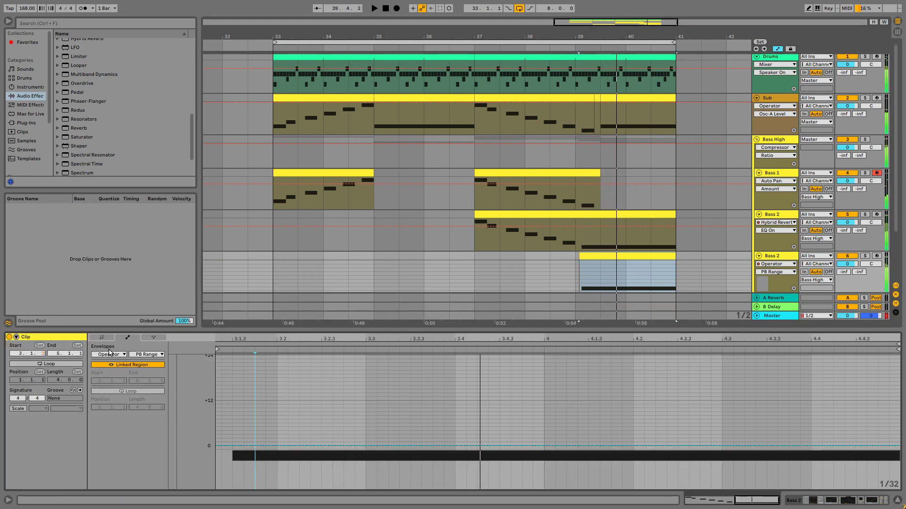
{"action": "left_click", "coordinate": [109, 354]}
{"action": "left_click", "coordinate": [112, 362]}
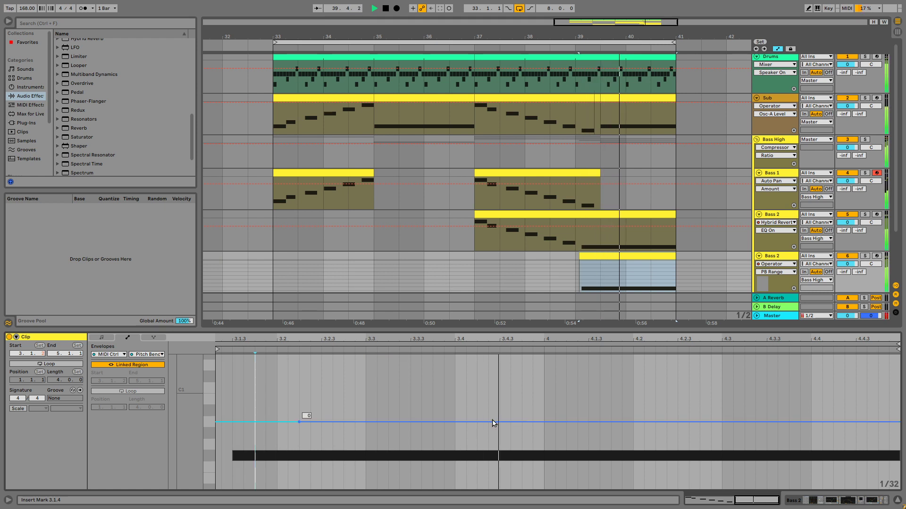
{"action": "left_click_drag", "start_coordinate": [360, 423], "coordinate": [361, 489]}
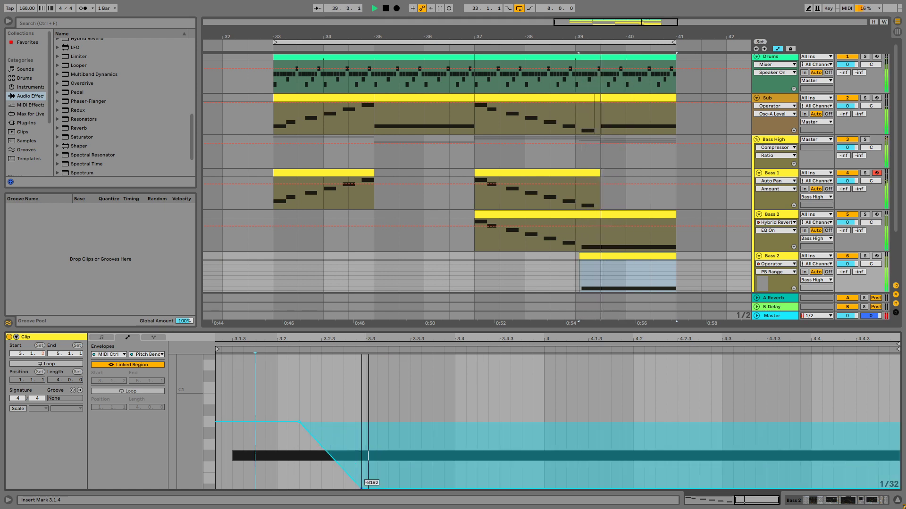
{"action": "left_click_drag", "start_coordinate": [502, 489], "coordinate": [521, 355]}
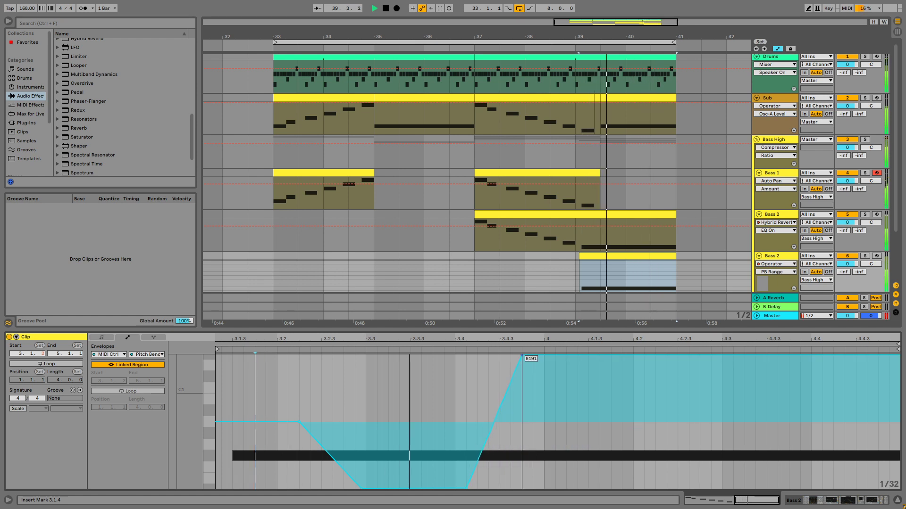
- Solo the duplicate Bass 2 and raise its Operator's Filter Freq automation to 18.5 kHz between bars 39 and 41, with automation re-enabled
{"action": "left_click", "coordinate": [865, 256]}
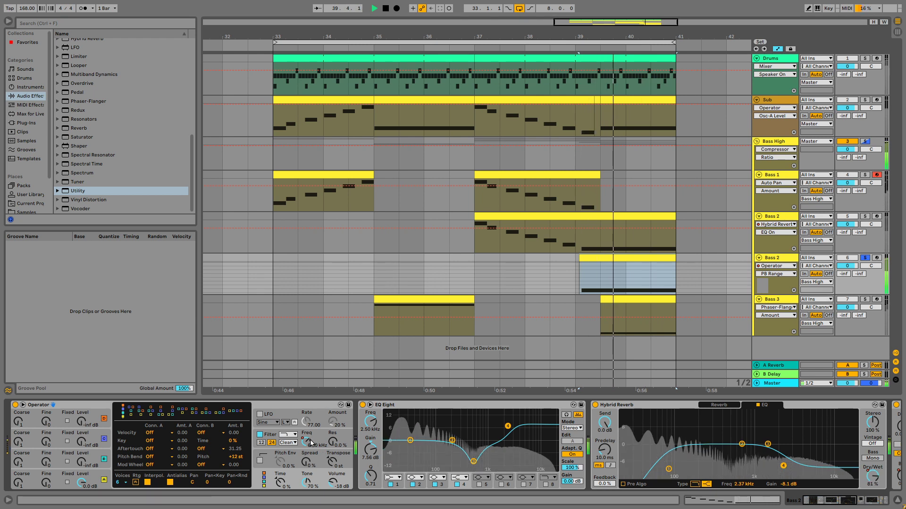
{"action": "left_click_drag", "start_coordinate": [306, 442], "coordinate": [305, 440]}
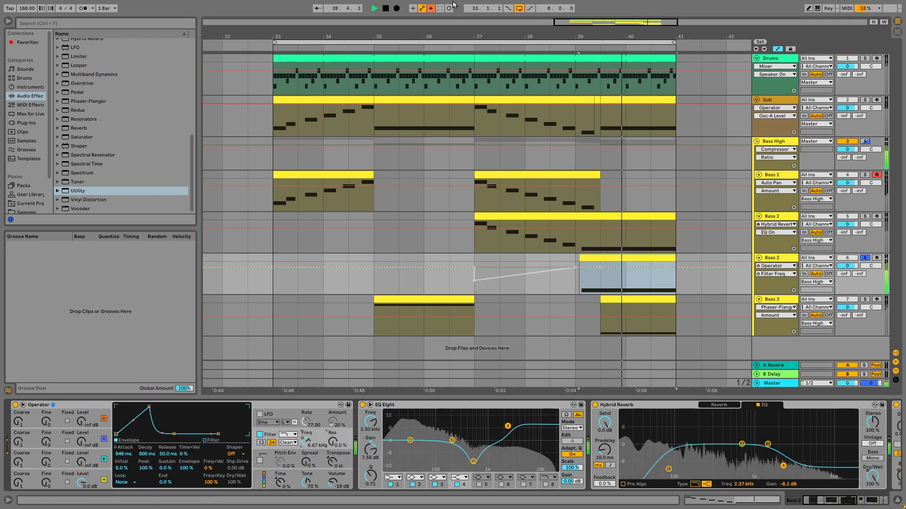
{"action": "left_click", "coordinate": [431, 8]}
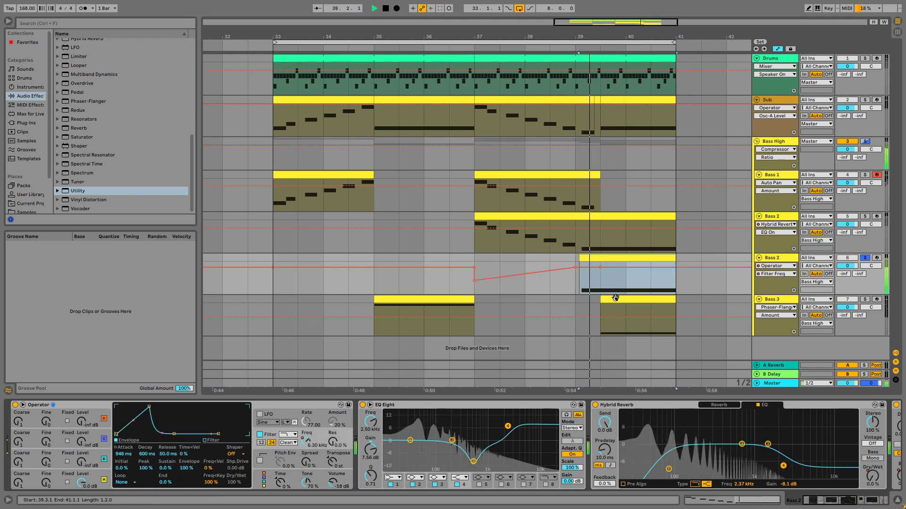
{"action": "left_click", "coordinate": [618, 267]}
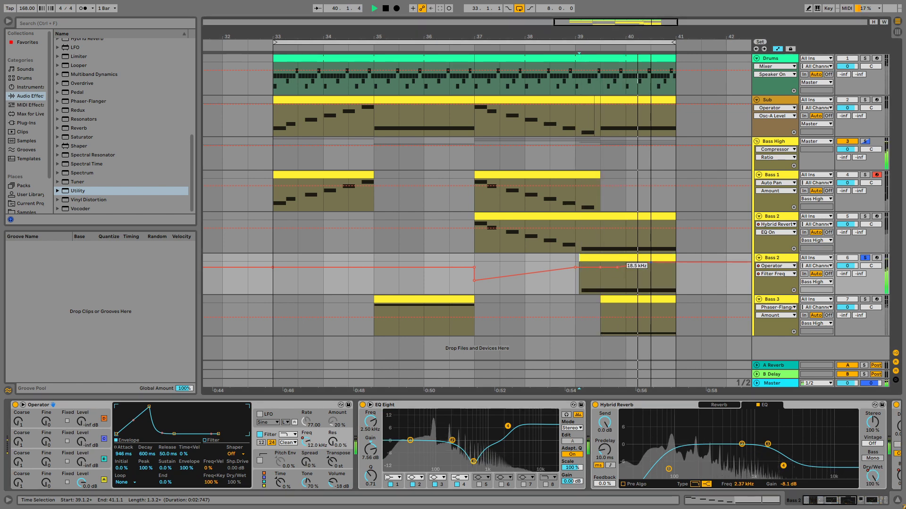
{"action": "key", "text": "space"}
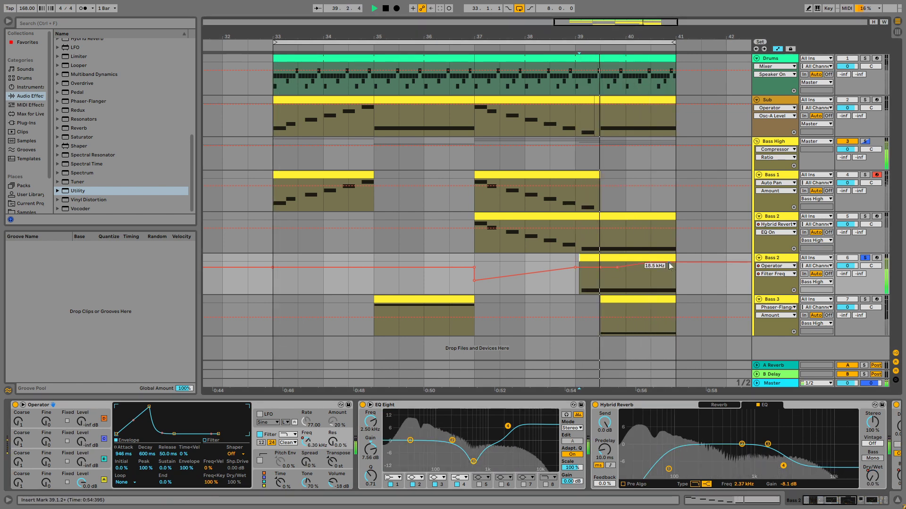
- Extend the duplicate Bass 2 clip's MIDI Pitch Bend envelope with a long fall from its peak to -8192 just after 4.4
{"action": "double_click", "coordinate": [634, 258]}
{"action": "key", "text": "space"}
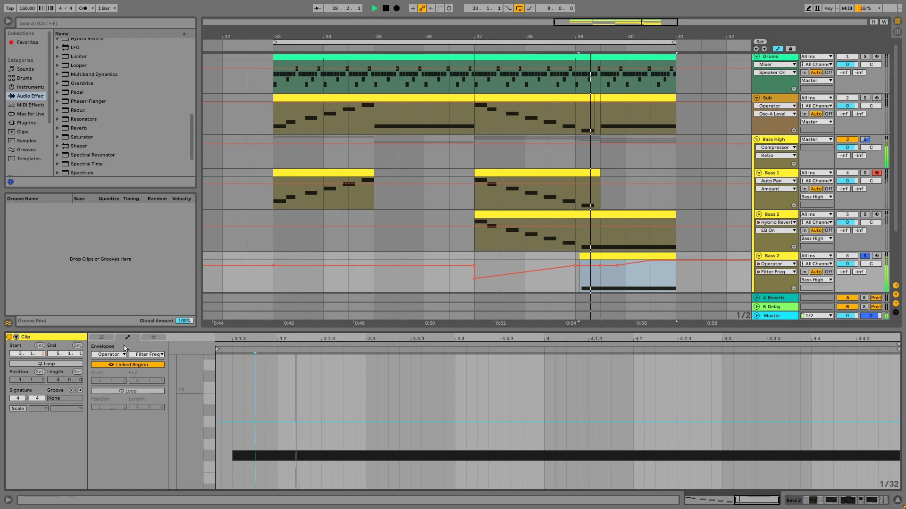
{"action": "left_click", "coordinate": [112, 355]}
{"action": "left_click", "coordinate": [115, 360]}
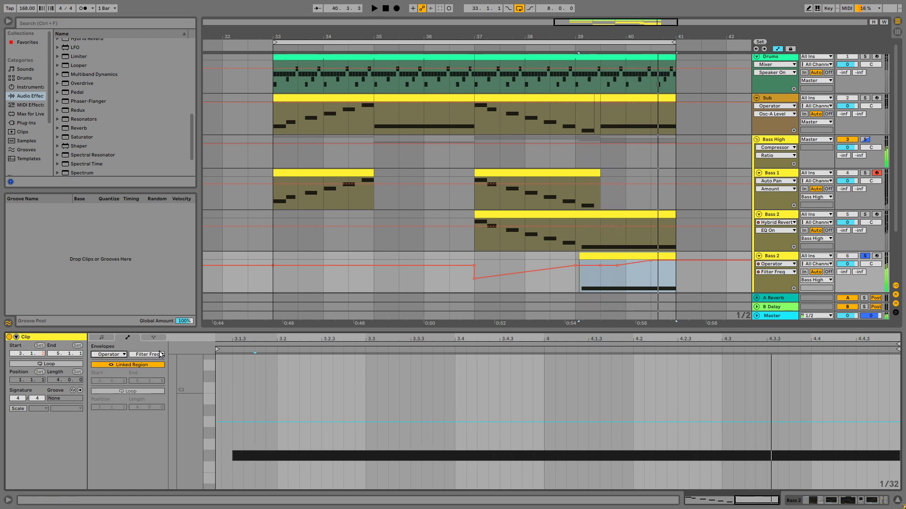
{"action": "left_click", "coordinate": [115, 359]}
{"action": "left_click", "coordinate": [113, 362]}
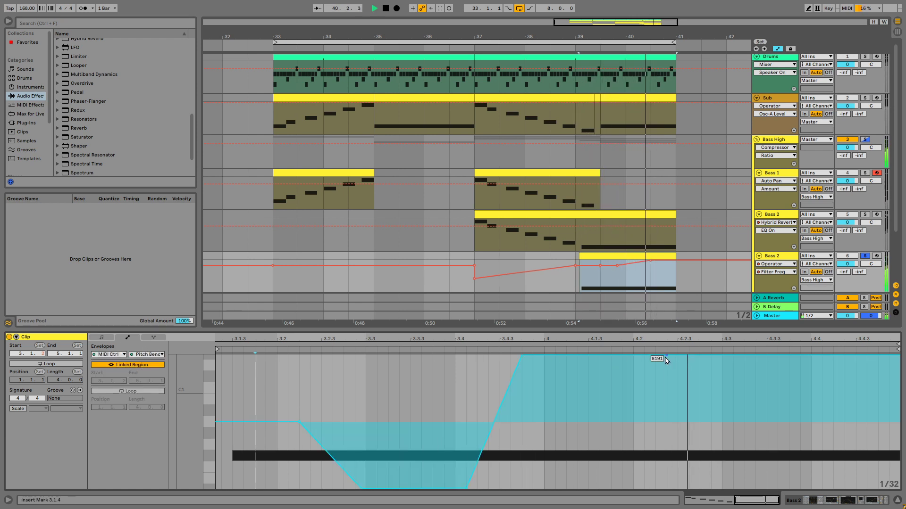
{"action": "key", "text": "space"}
{"action": "key", "text": "space"}
{"action": "left_click_drag", "start_coordinate": [668, 356], "coordinate": [844, 488]}
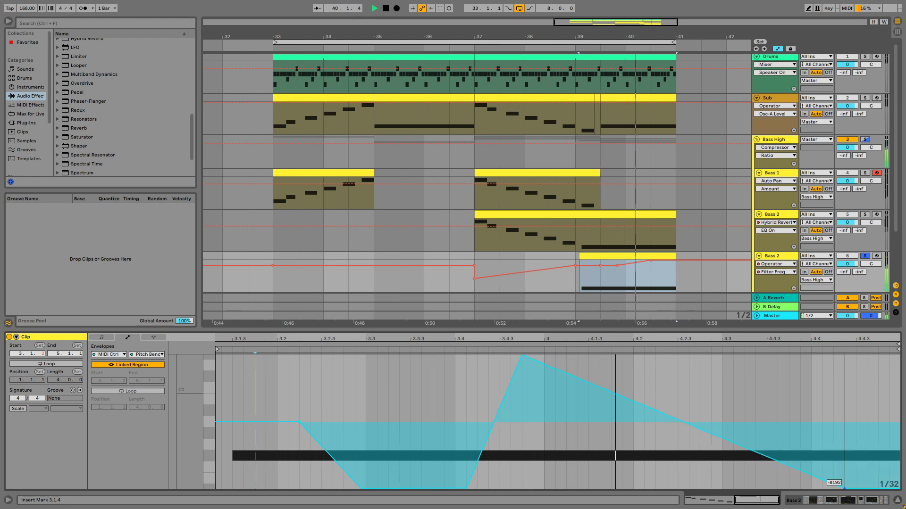
- Audition the bent layer, and unsolo and delete the duplicate Bass 2 track
{"action": "key", "text": "space"}
{"action": "key", "text": "space"}
{"action": "left_click", "coordinate": [864, 257]}
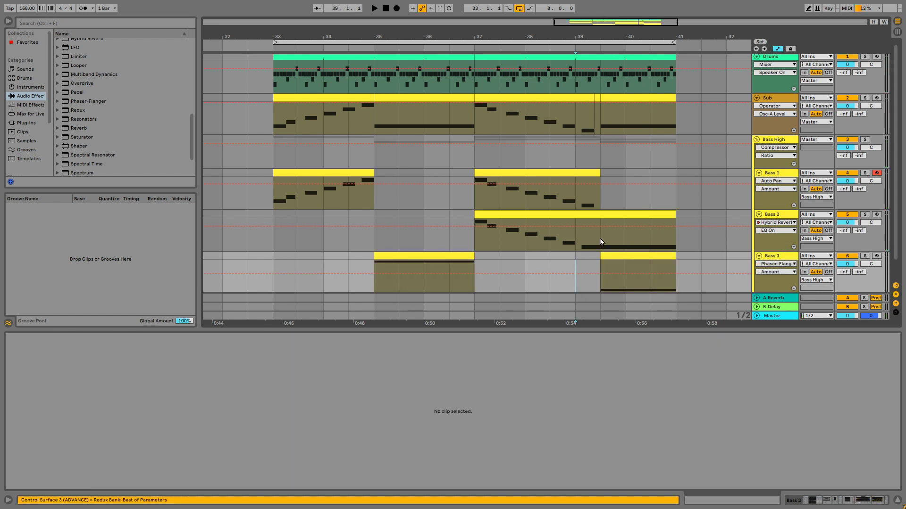
- Audition the remaining bass tracks from bar 39, examining the transition into the Bass 3 clip at 39.3
{"action": "key", "text": "space"}
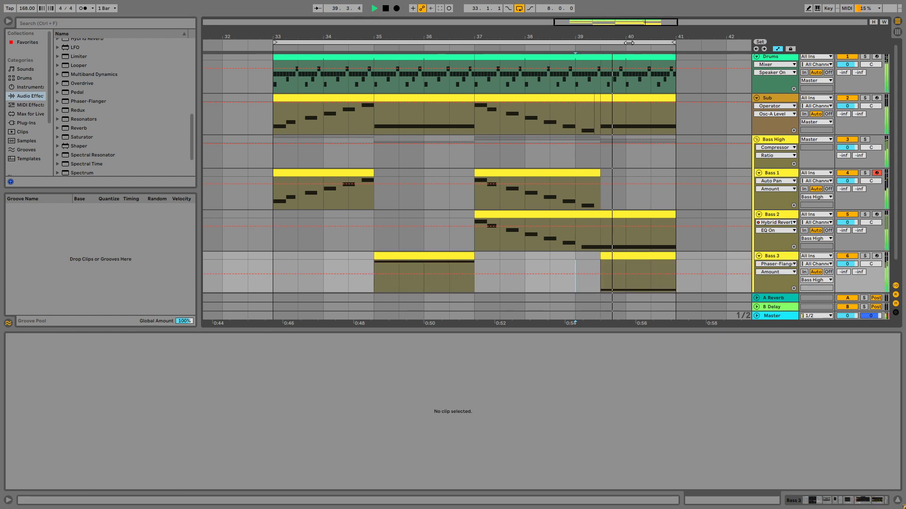
{"action": "left_click_drag", "start_coordinate": [627, 27], "coordinate": [627, 52]}
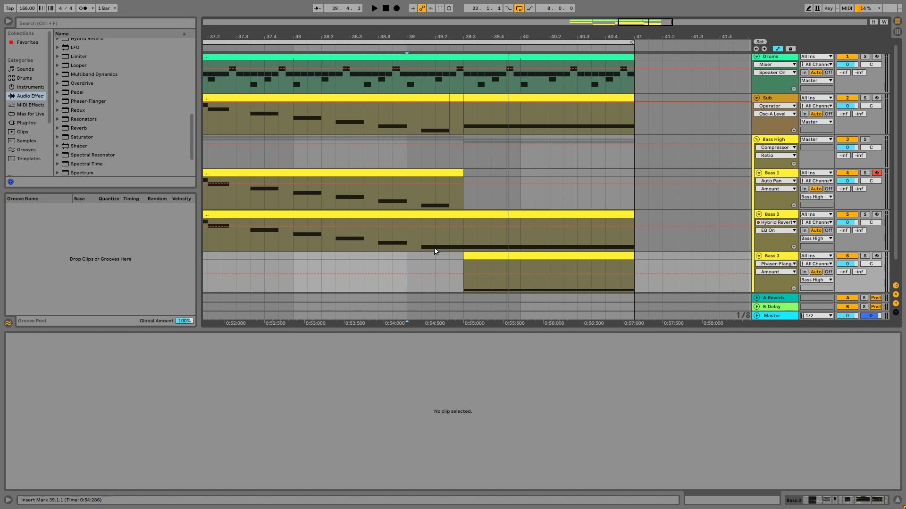
{"action": "key", "text": "space"}
{"action": "key", "text": "space"}
{"action": "key", "text": "space"}
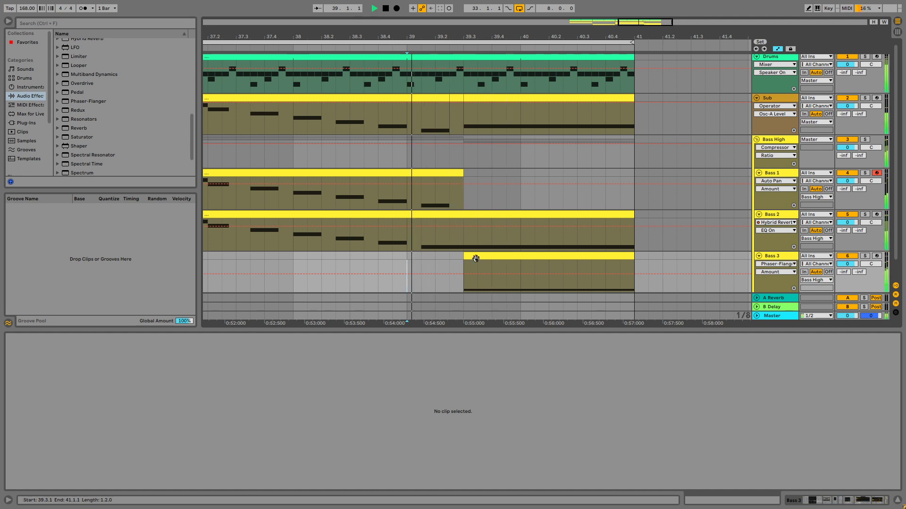
{"action": "key", "text": "space"}
{"action": "key", "text": "space"}
{"action": "key", "text": "space"}
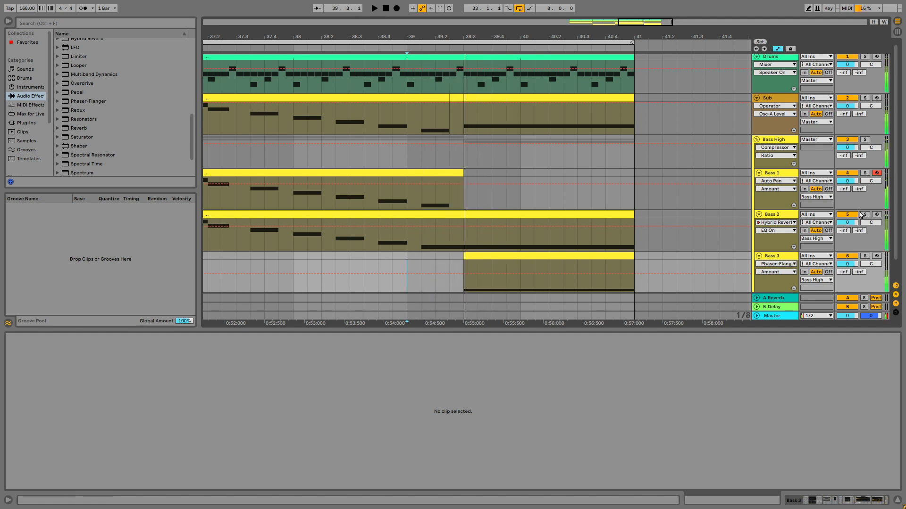
- Solo the Bass 2 track and audition its sustained last note from bar 39
{"action": "left_click", "coordinate": [863, 198]}
{"action": "key", "text": "space"}
{"action": "left_click", "coordinate": [864, 215]}
{"action": "key", "text": "space"}
{"action": "key", "text": "space"}
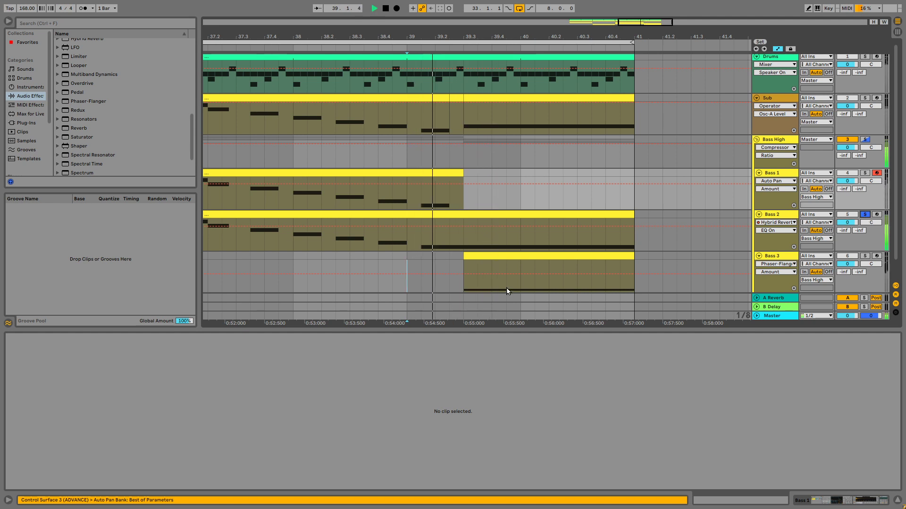
{"action": "key", "text": "space"}
- Mark the 39.3 to 39.4 stretch of Bass 2's sustained note and audition the soloed track from 39.3
{"action": "left_click_drag", "start_coordinate": [467, 248], "coordinate": [490, 245]}
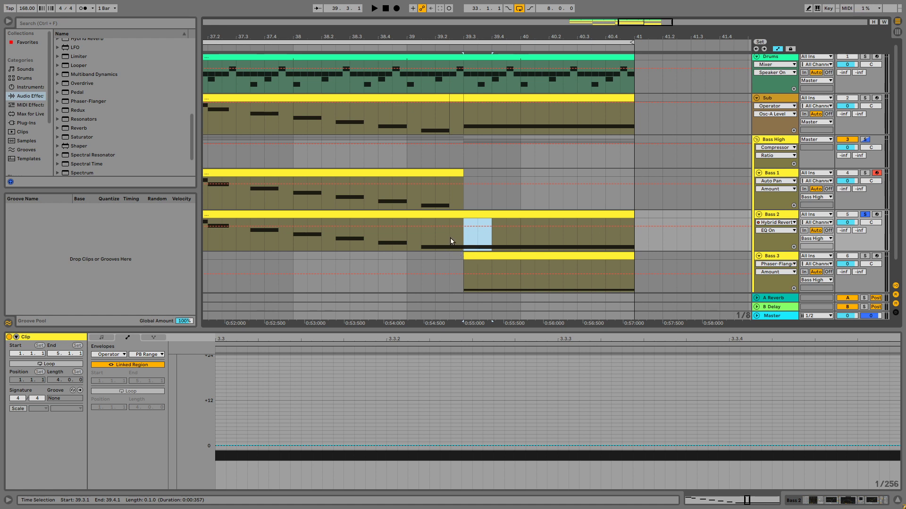
{"action": "left_click", "coordinate": [461, 244]}
{"action": "key", "text": "space"}
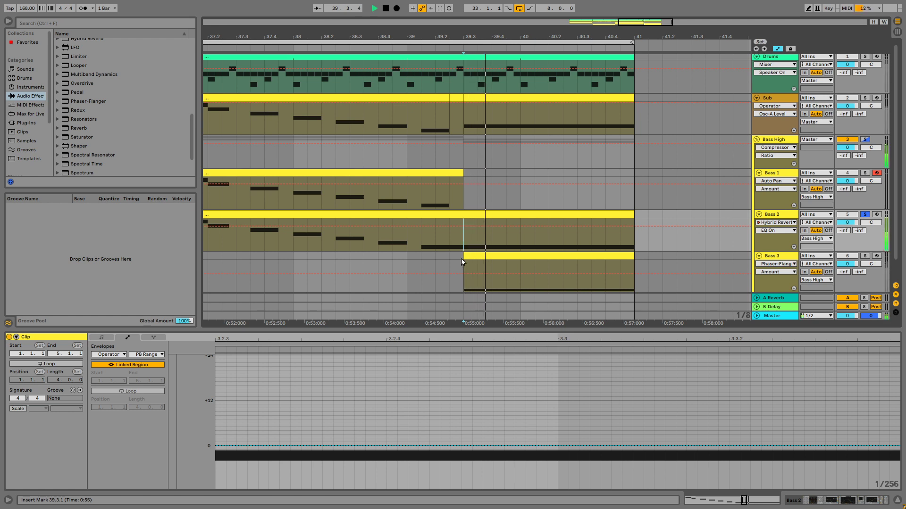
{"action": "key", "text": "space"}
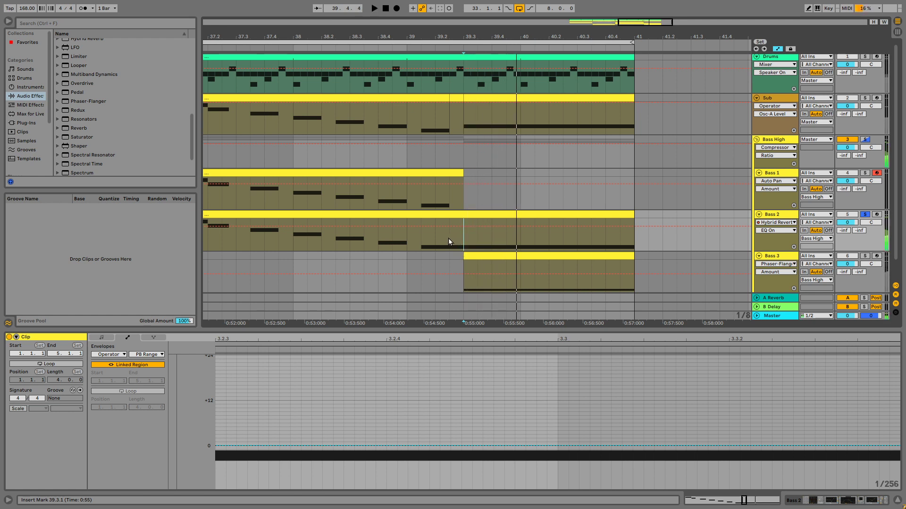
{"action": "key", "text": "space"}
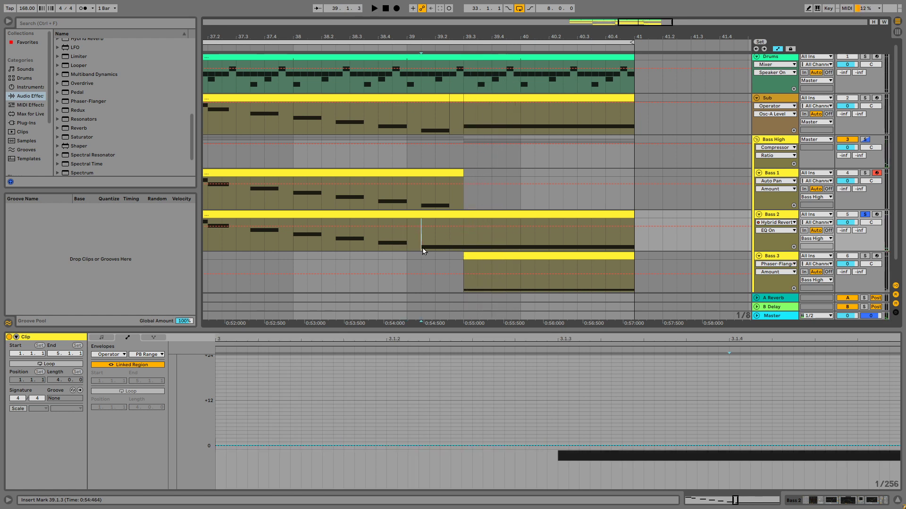
{"action": "left_click_drag", "start_coordinate": [420, 248], "coordinate": [487, 242]}
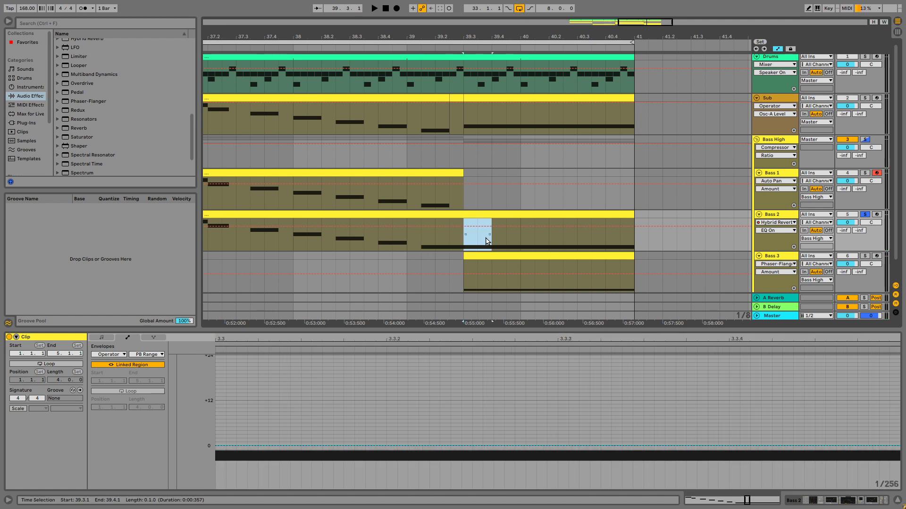
{"action": "left_click", "coordinate": [486, 240]}
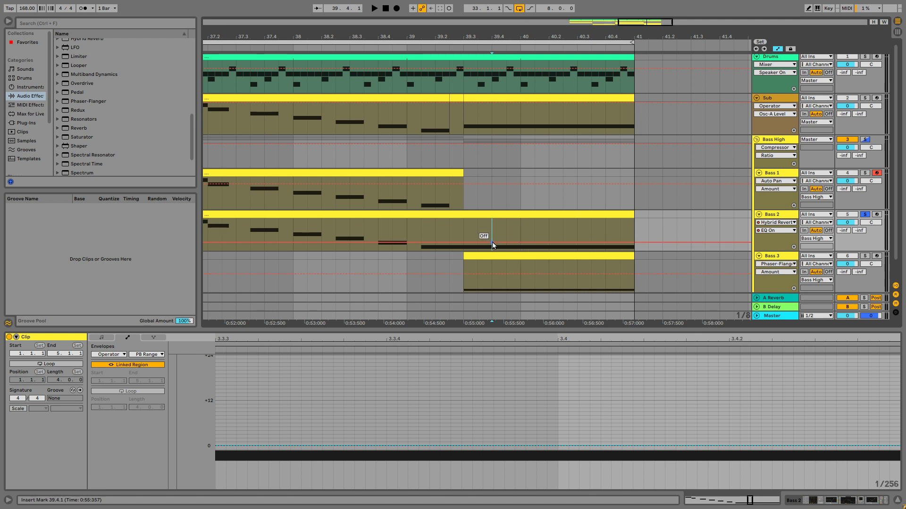
{"action": "left_click", "coordinate": [463, 245]}
{"action": "key", "text": "space"}
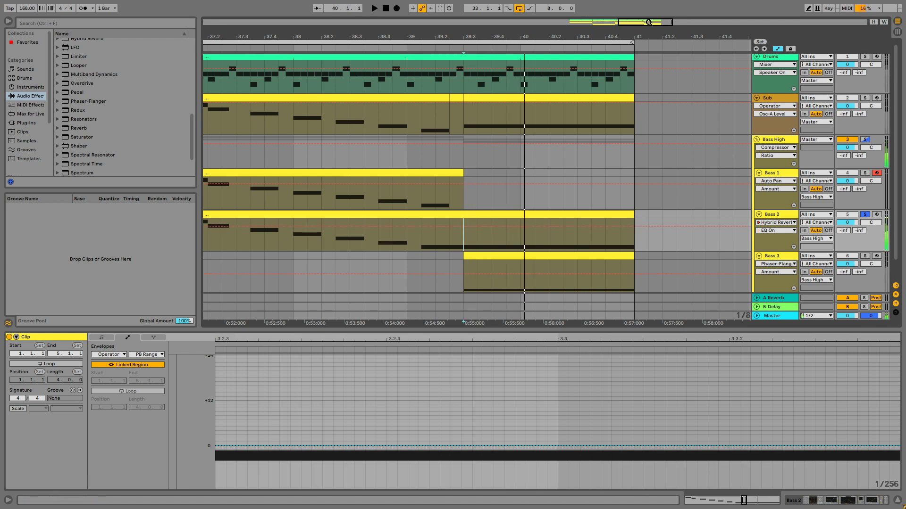
- Unsolo Bass 2 and play the full eight-bar loop from bar 33 with all tracks
{"action": "left_click_drag", "start_coordinate": [649, 22], "coordinate": [253, 180]}
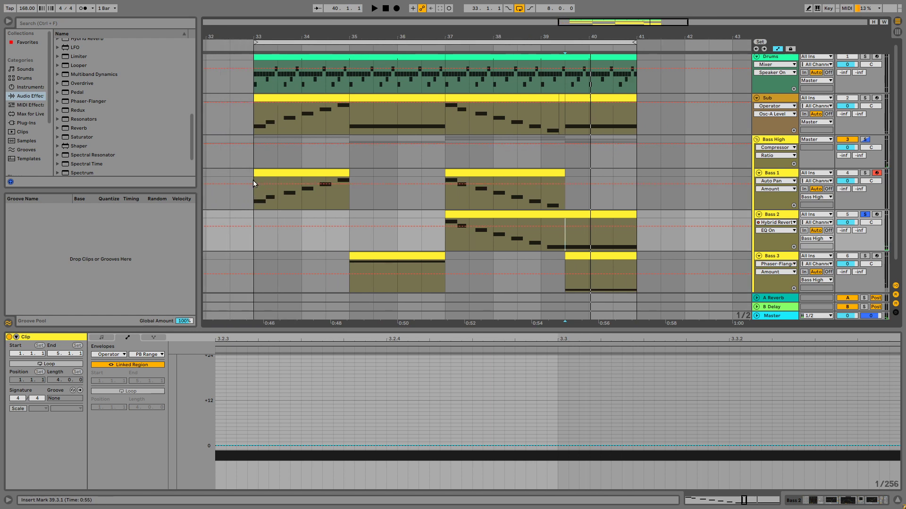
{"action": "left_click", "coordinate": [252, 159]}
{"action": "key", "text": "space"}
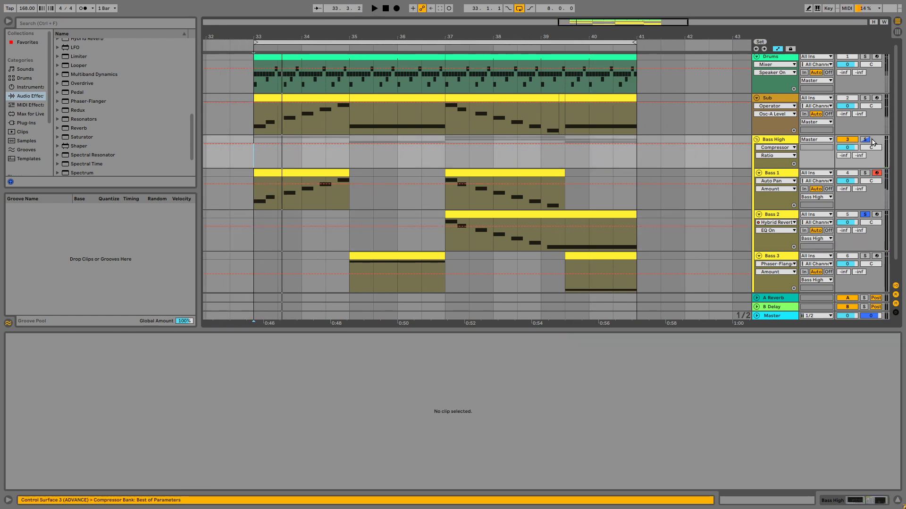
{"action": "key", "text": "space"}
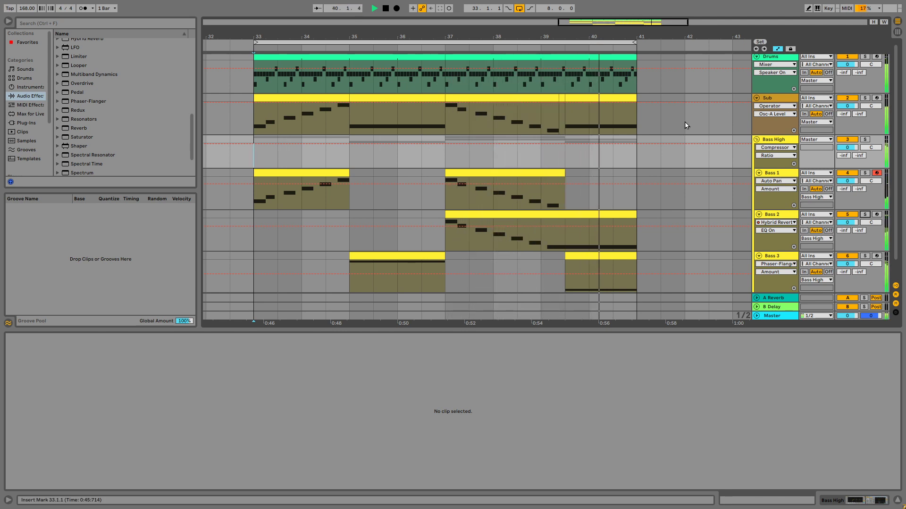
{"action": "left_click", "coordinate": [638, 164]}
{"action": "key", "text": "space"}
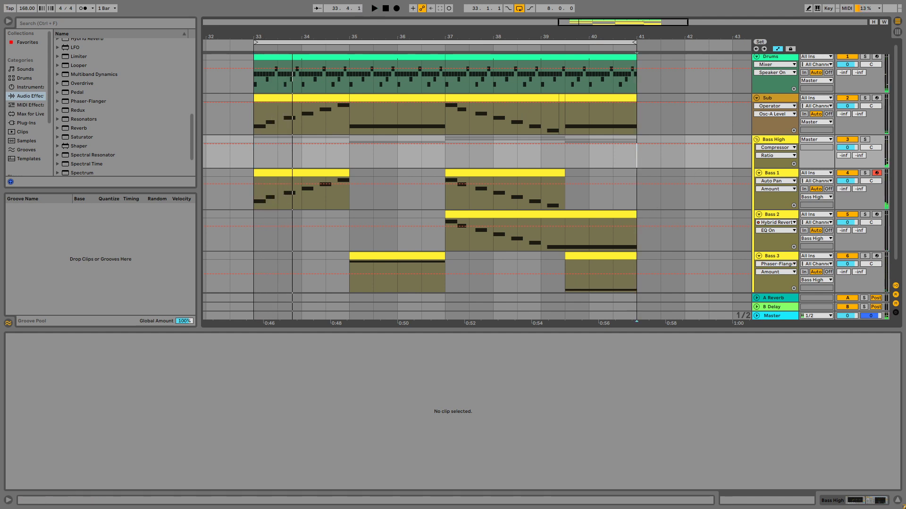